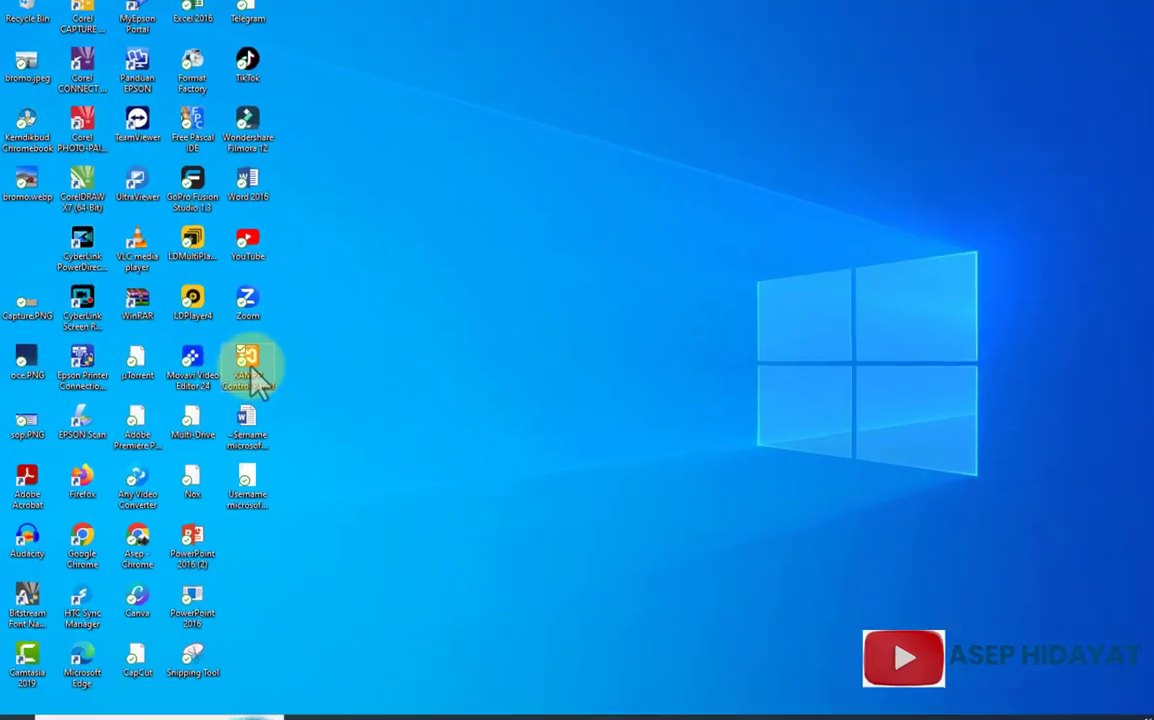
# Step: Open the XAMPP Control Panel, start the Apache and MySQL modules, and minimize the control panel
pyautogui.doubleClick(250, 365)
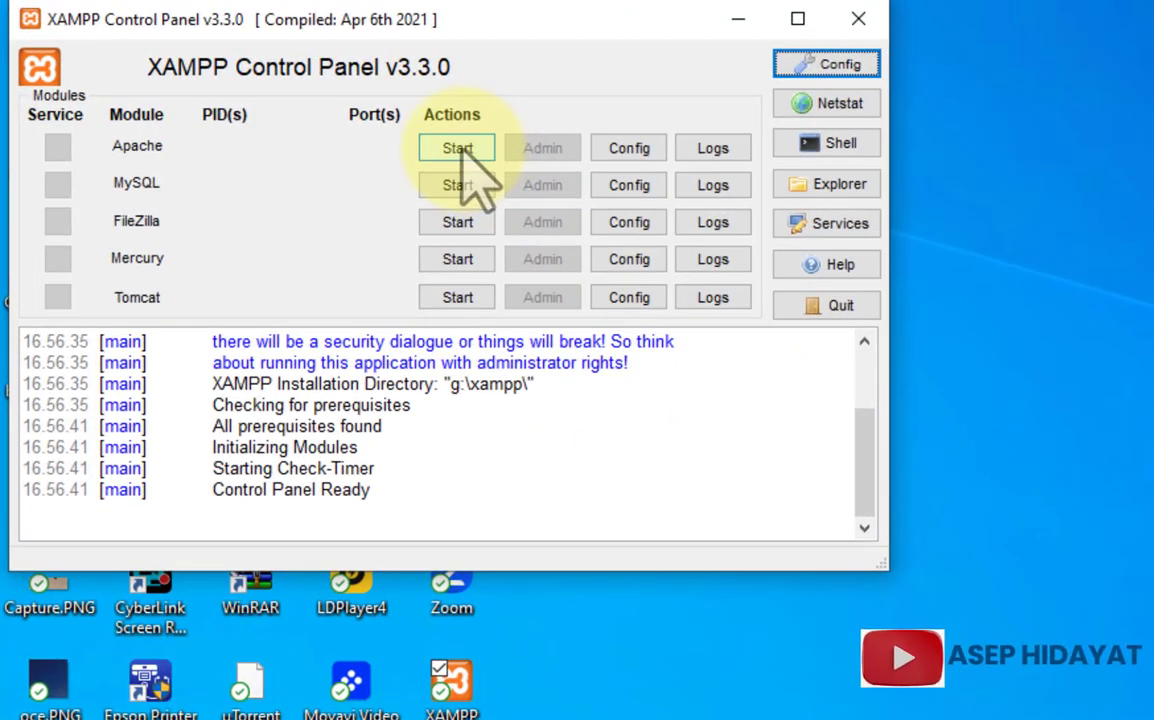
pyautogui.click(460, 152)
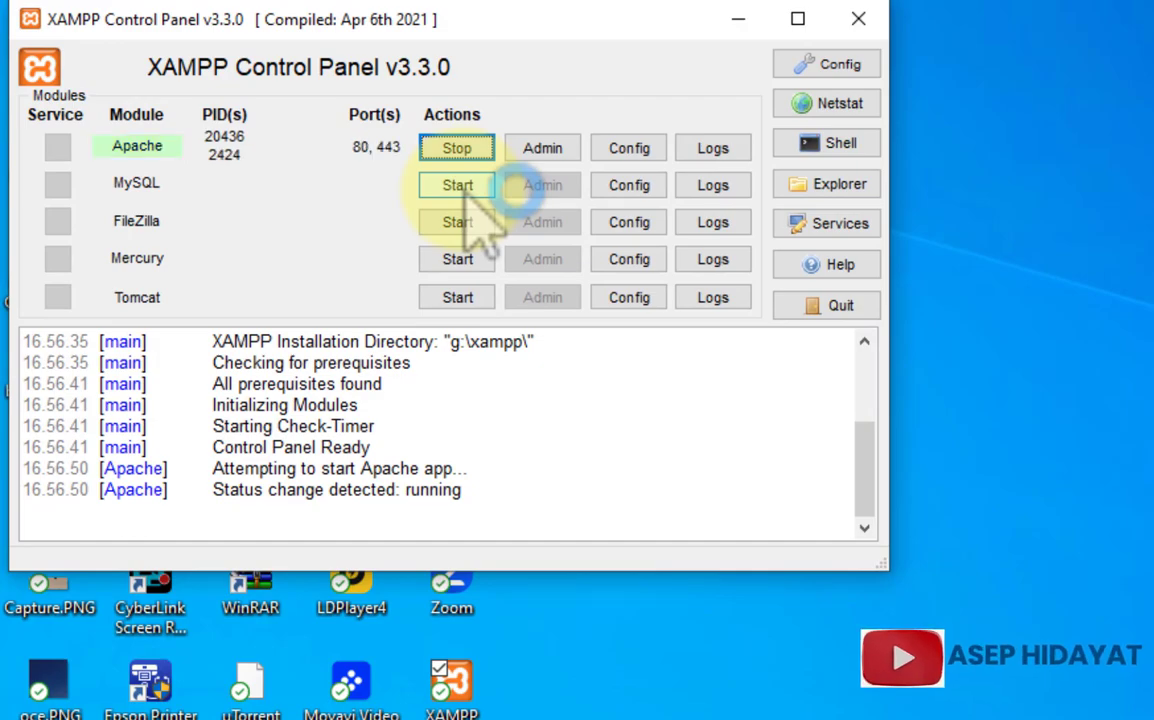
pyautogui.click(465, 190)
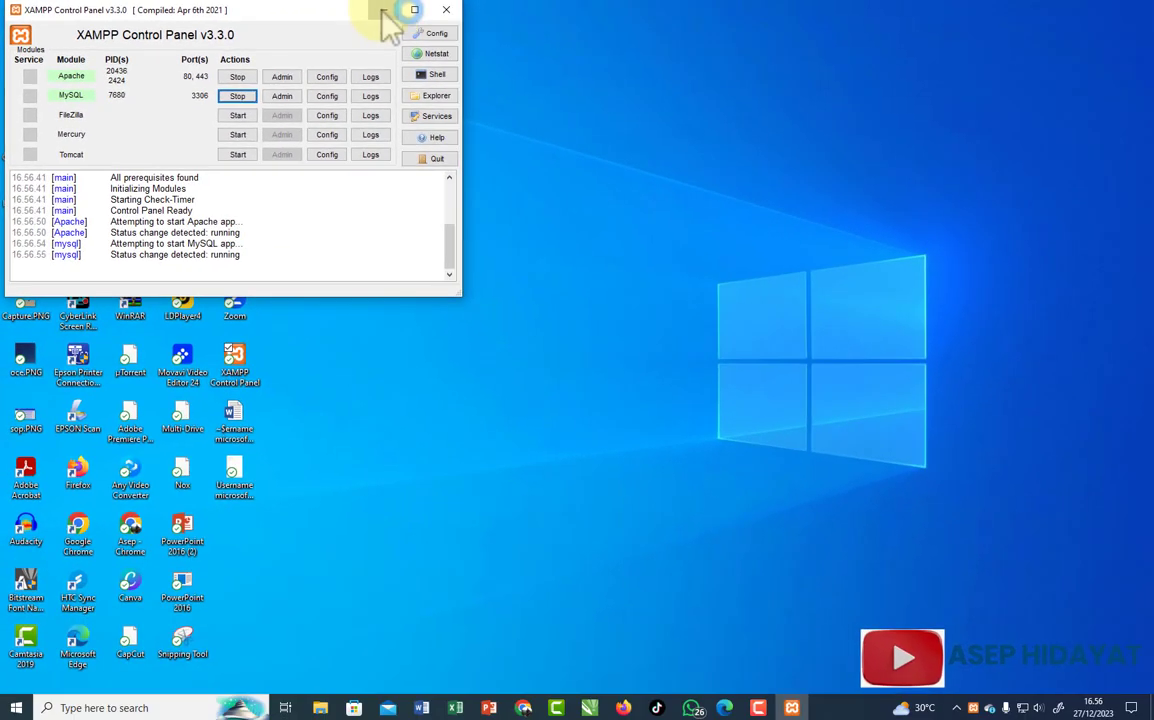
pyautogui.click(383, 11)
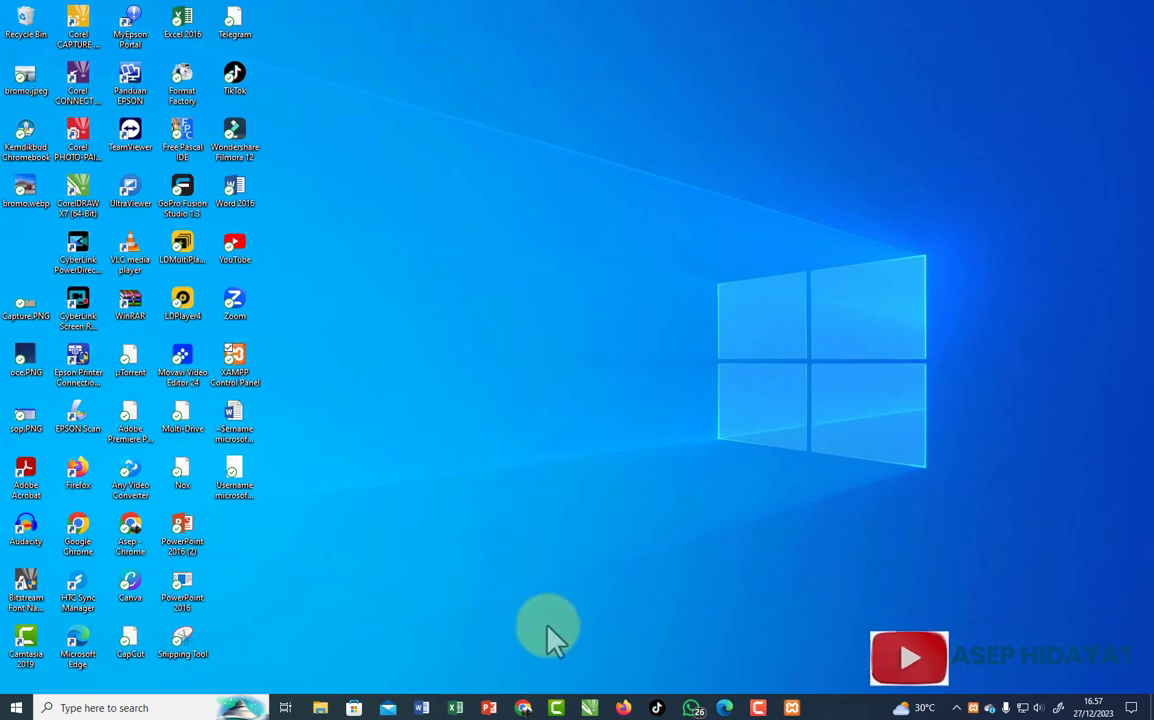
# Step: Switch to Google Chrome and go to localhost/smanciruas/wp-admin/
pyautogui.click(523, 708)
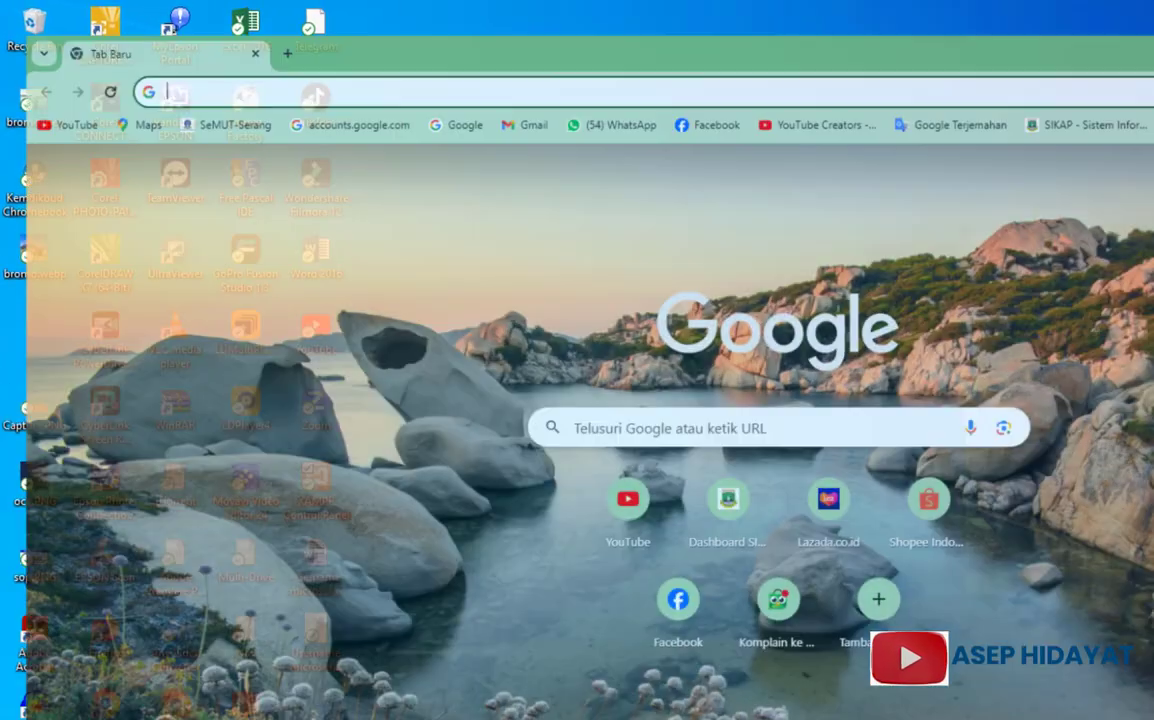
pyautogui.write('localhost/smanciruas/wp-admin/')
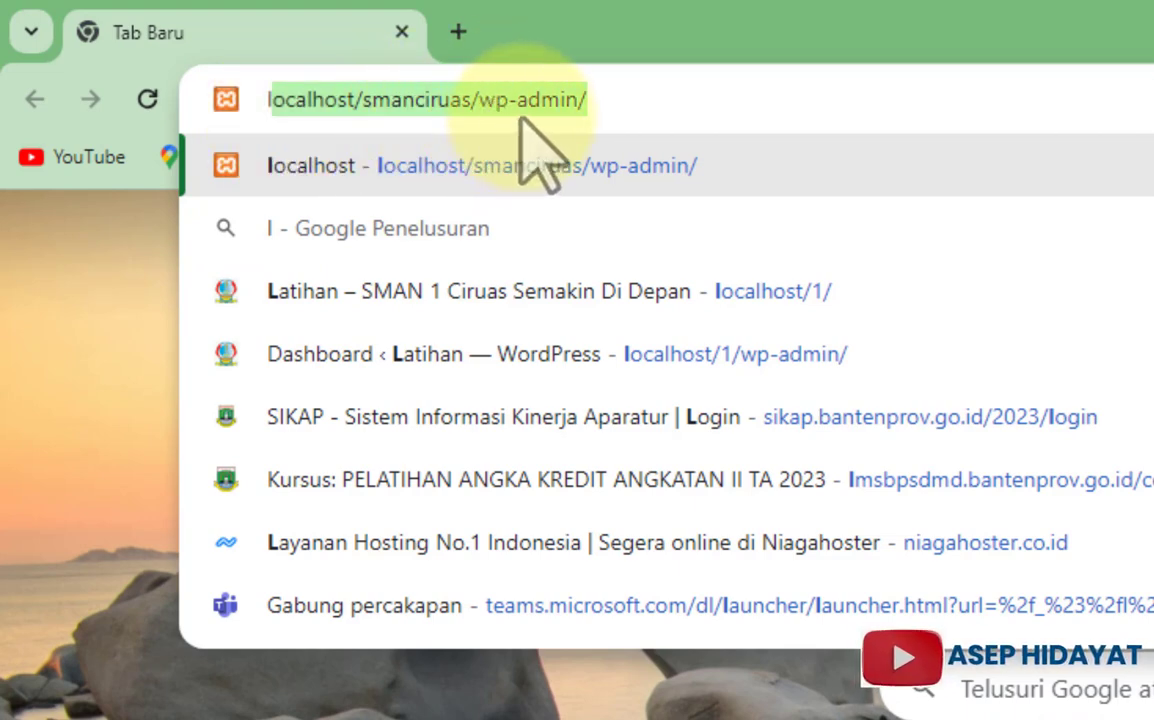
pyautogui.click(677, 104)
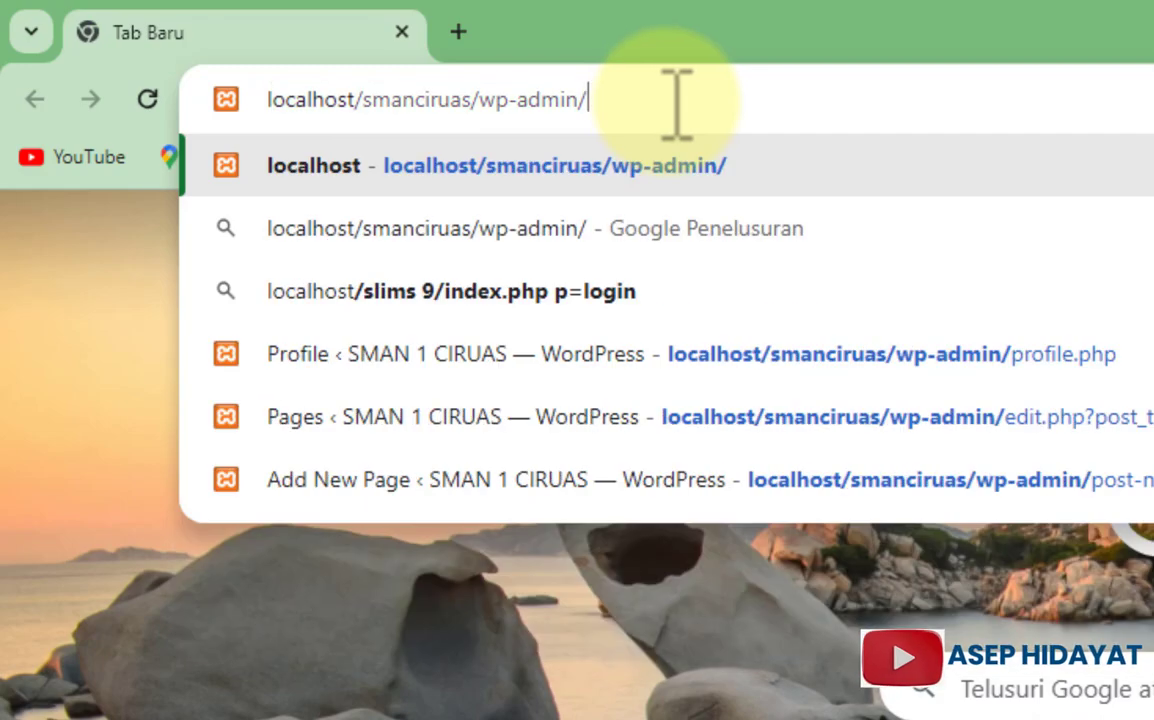
pyautogui.press('Return')
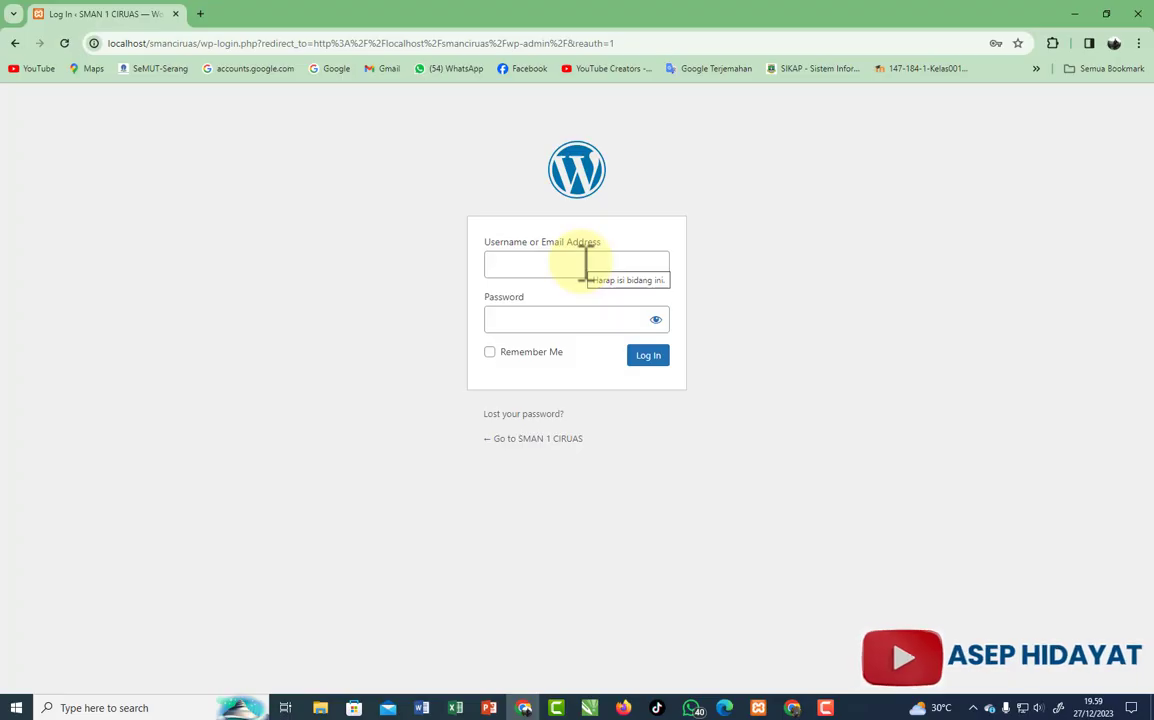
# Step: Log in to WordPress with the account username and password, with Remember Me enabled
pyautogui.click(587, 258)
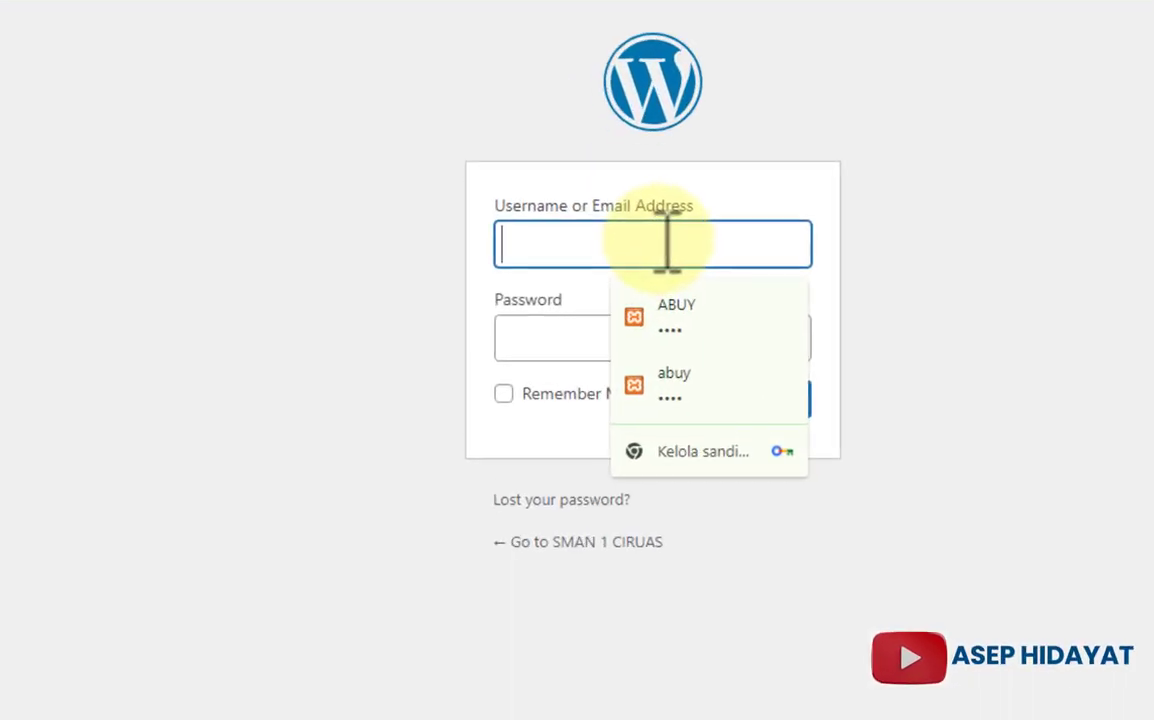
pyautogui.write('asep')
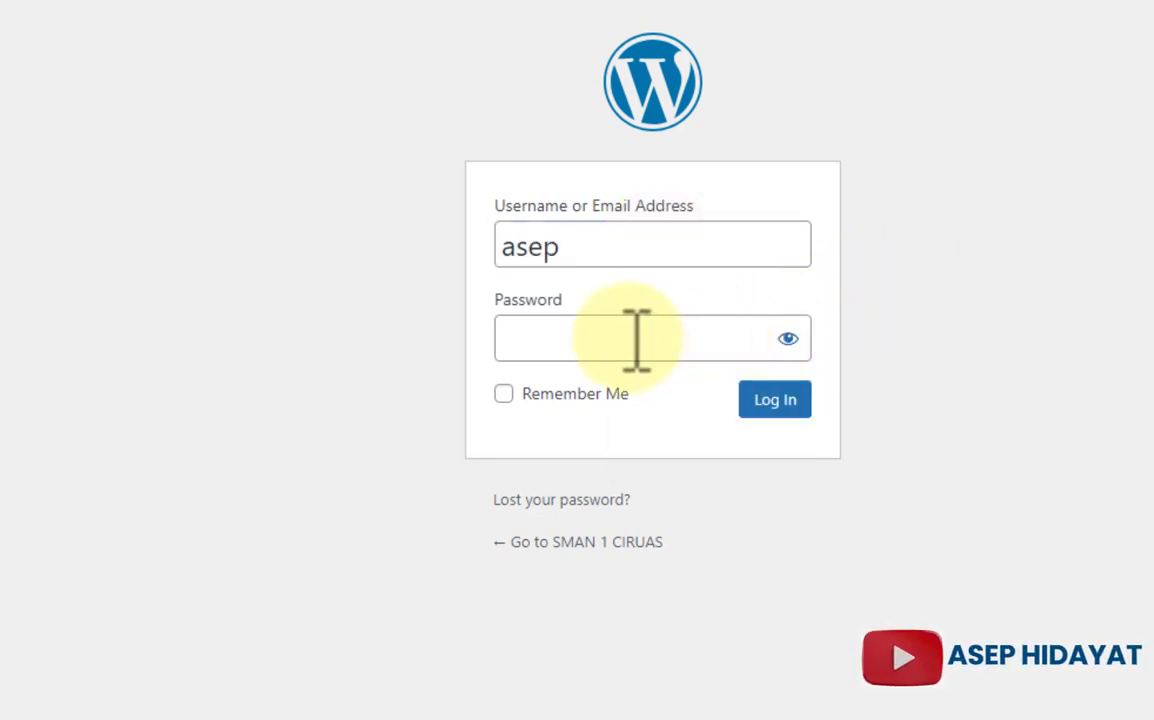
pyautogui.click(637, 340)
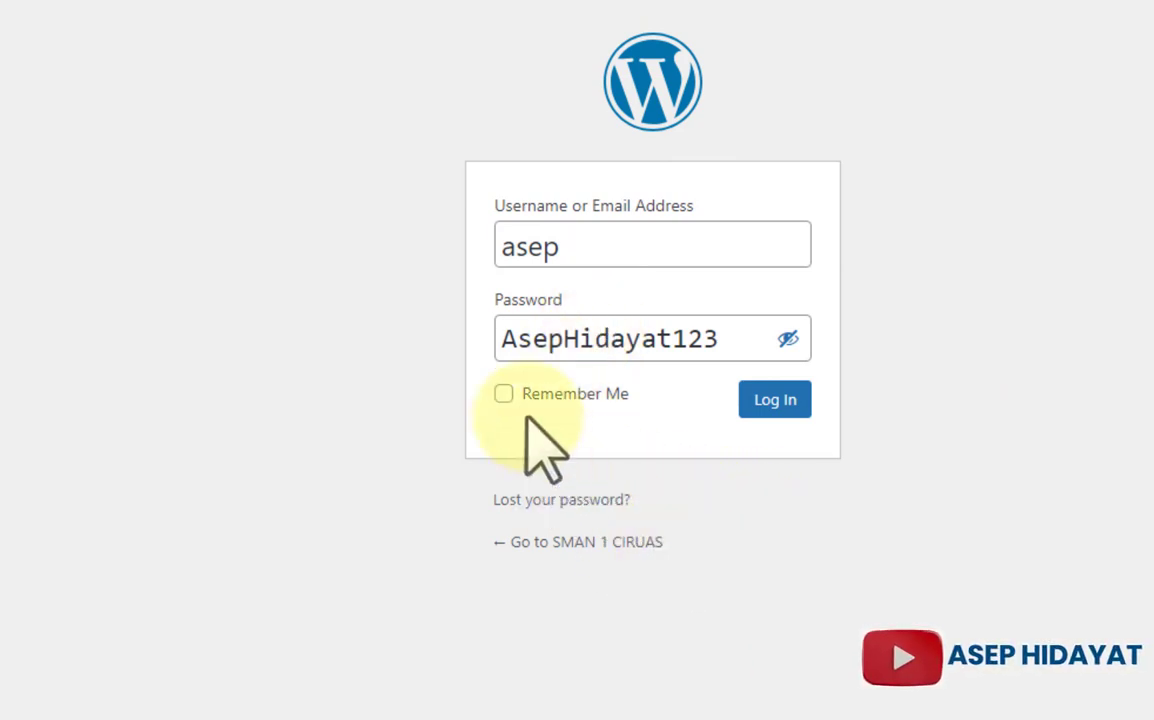
pyautogui.click(503, 393)
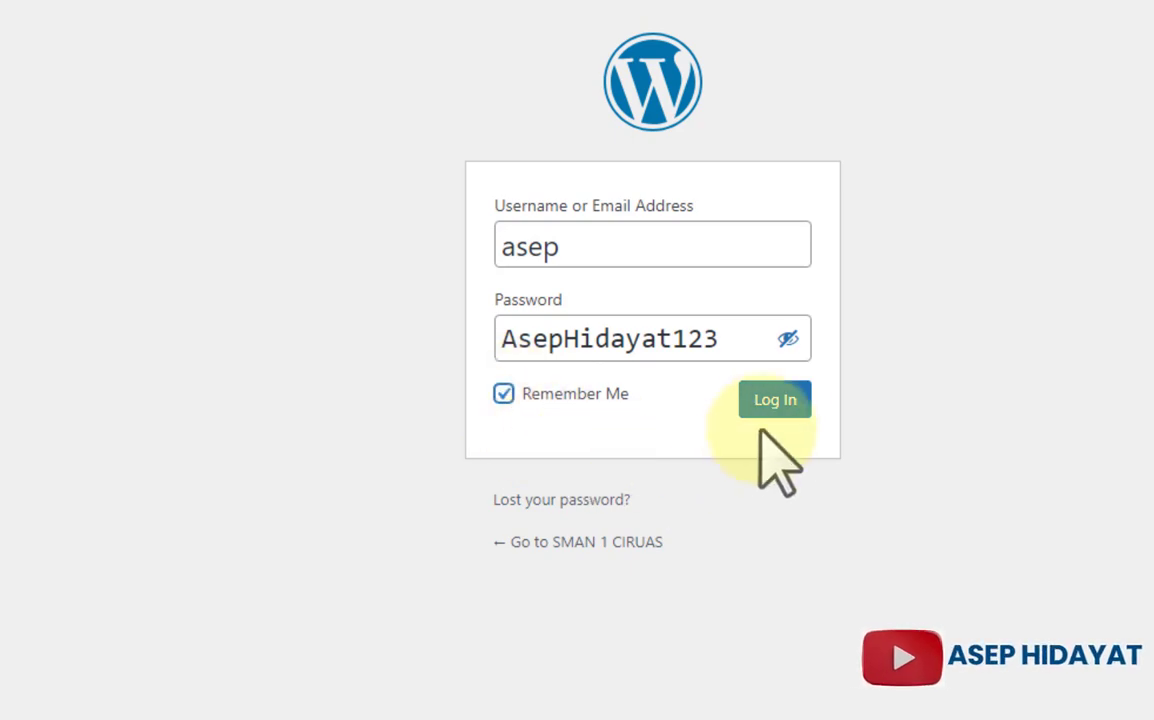
pyautogui.click(777, 402)
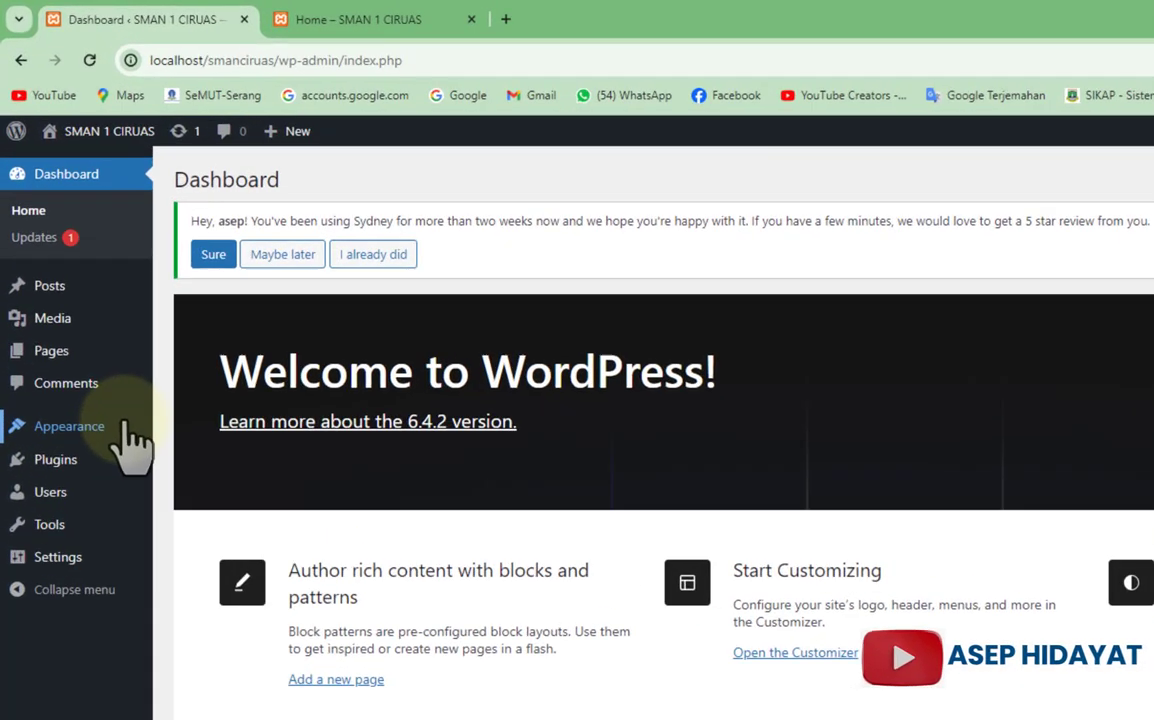
# Step: Go to the installed themes and open the active Sydney theme for customization
pyautogui.moveTo(78, 308)
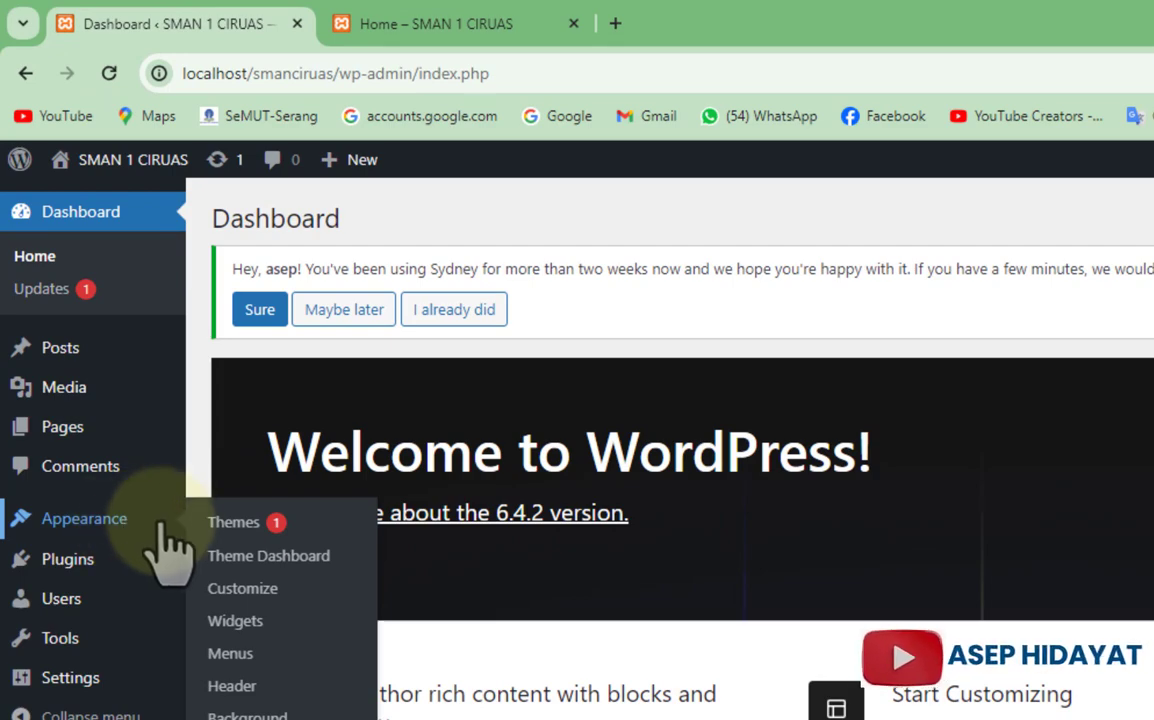
pyautogui.click(243, 530)
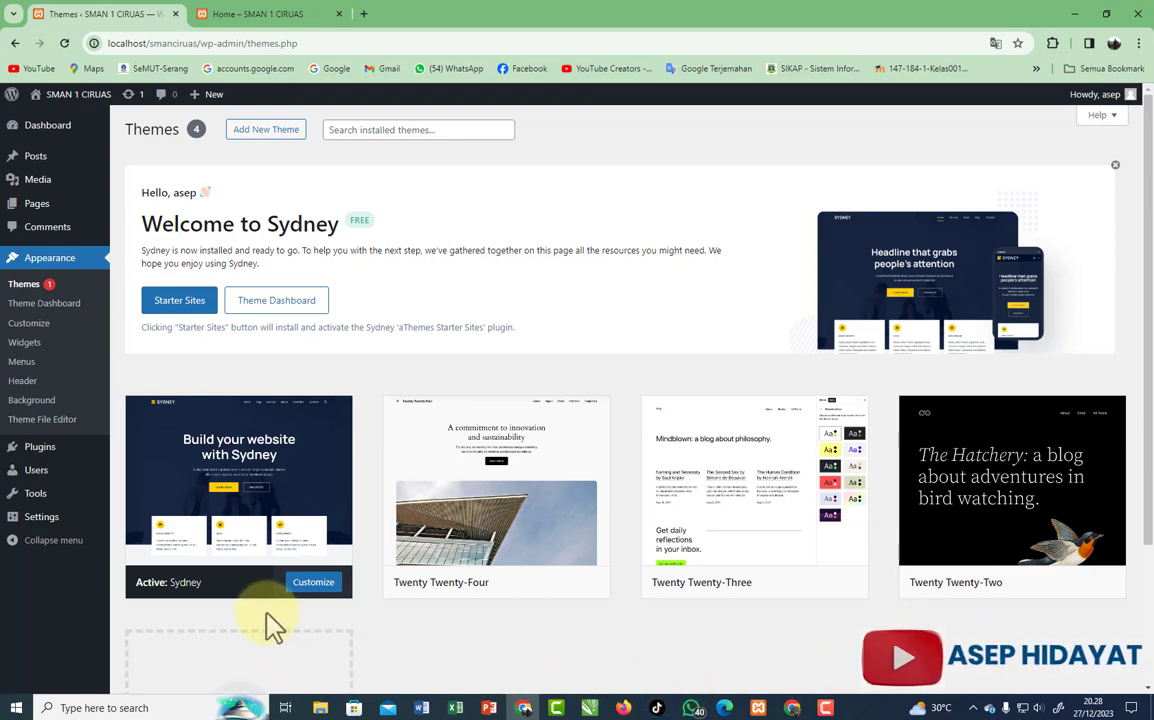
pyautogui.moveTo(232, 616)
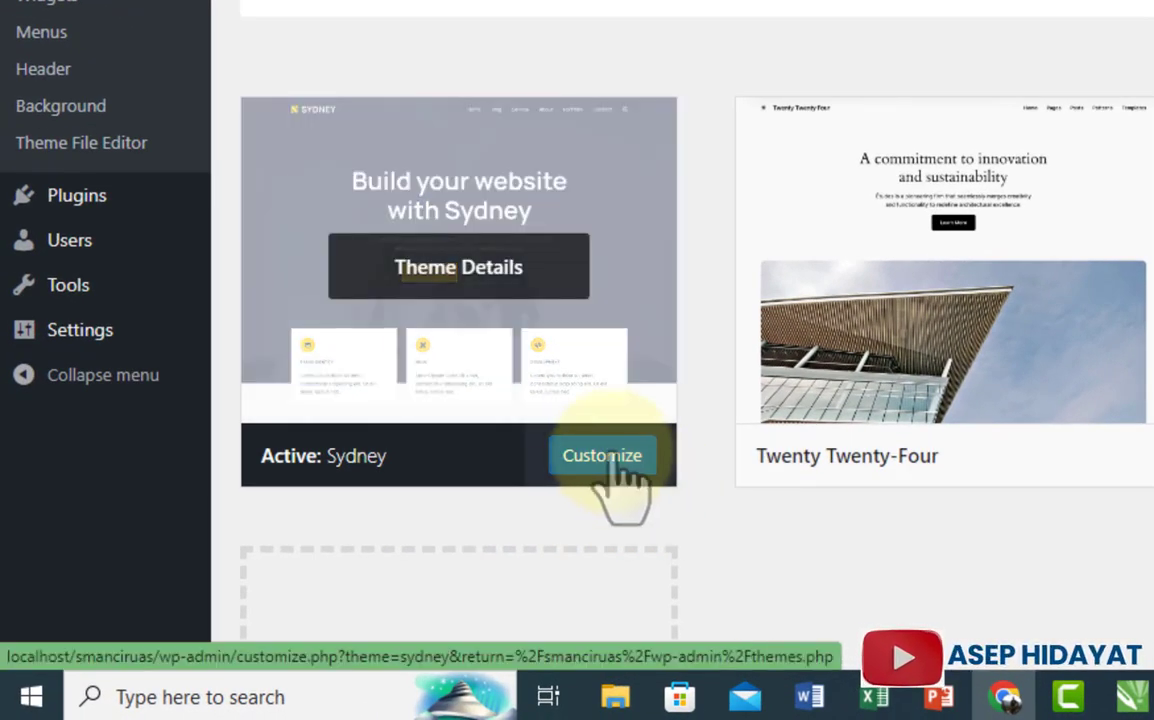
pyautogui.click(614, 466)
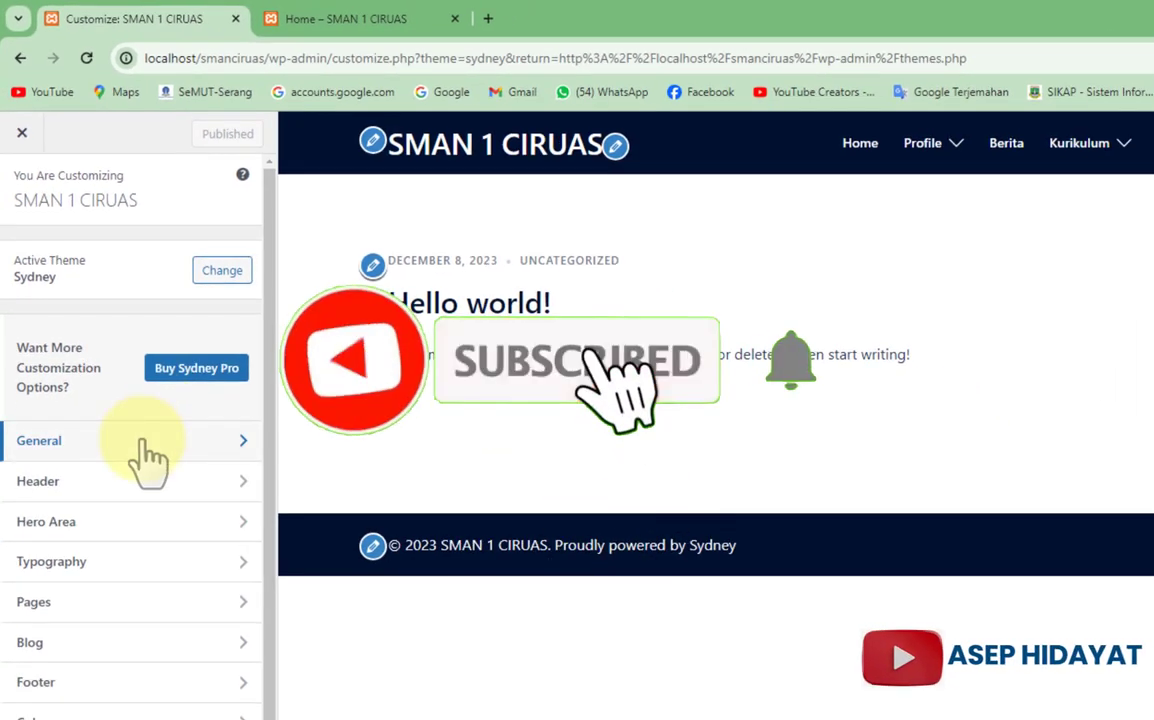
# Step: View the theme's General options, and open the Site Identity settings of the header
pyautogui.click(148, 452)
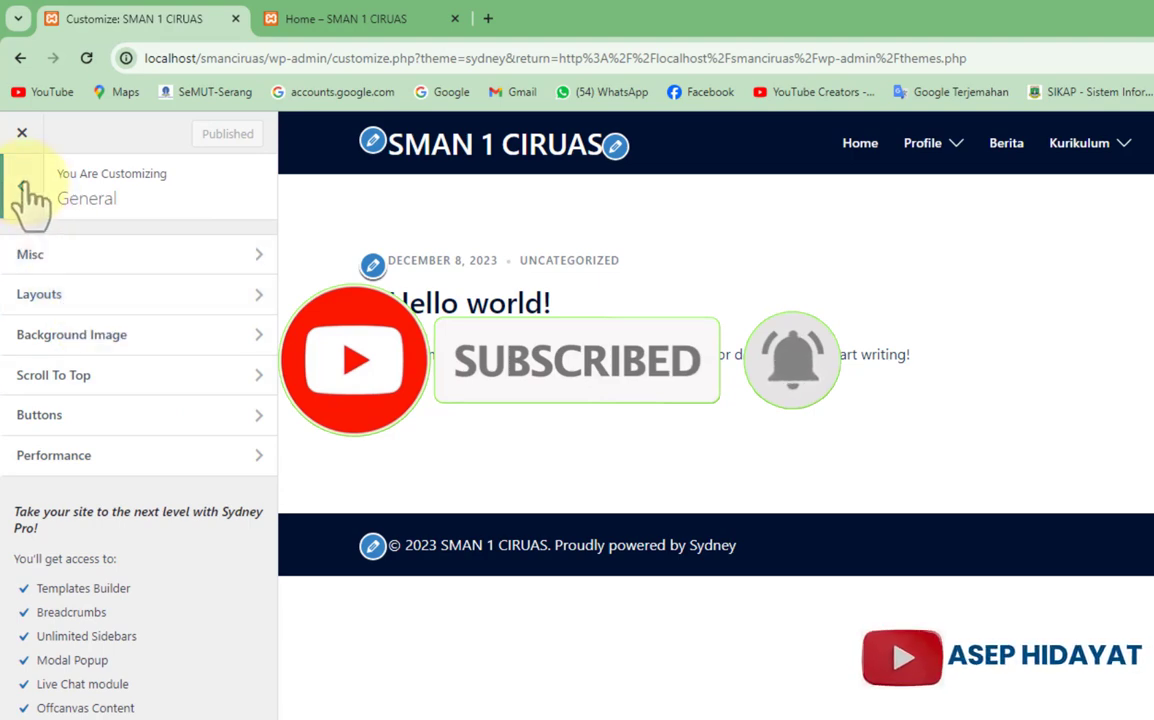
pyautogui.click(28, 195)
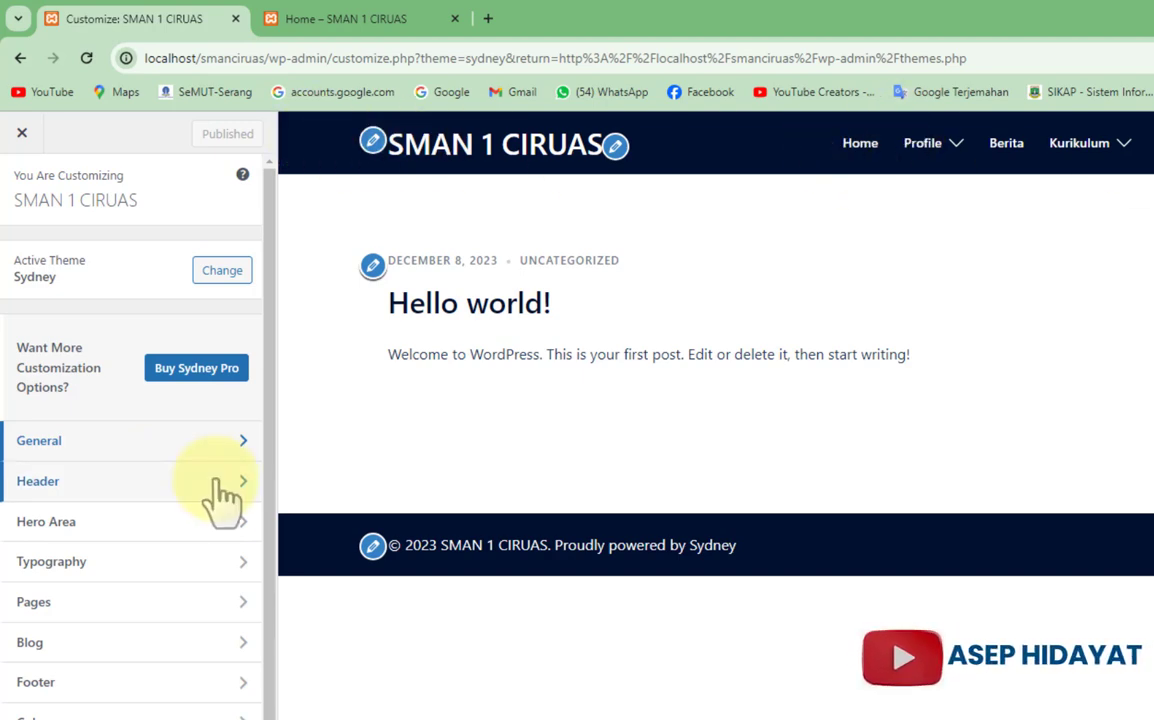
pyautogui.click(160, 490)
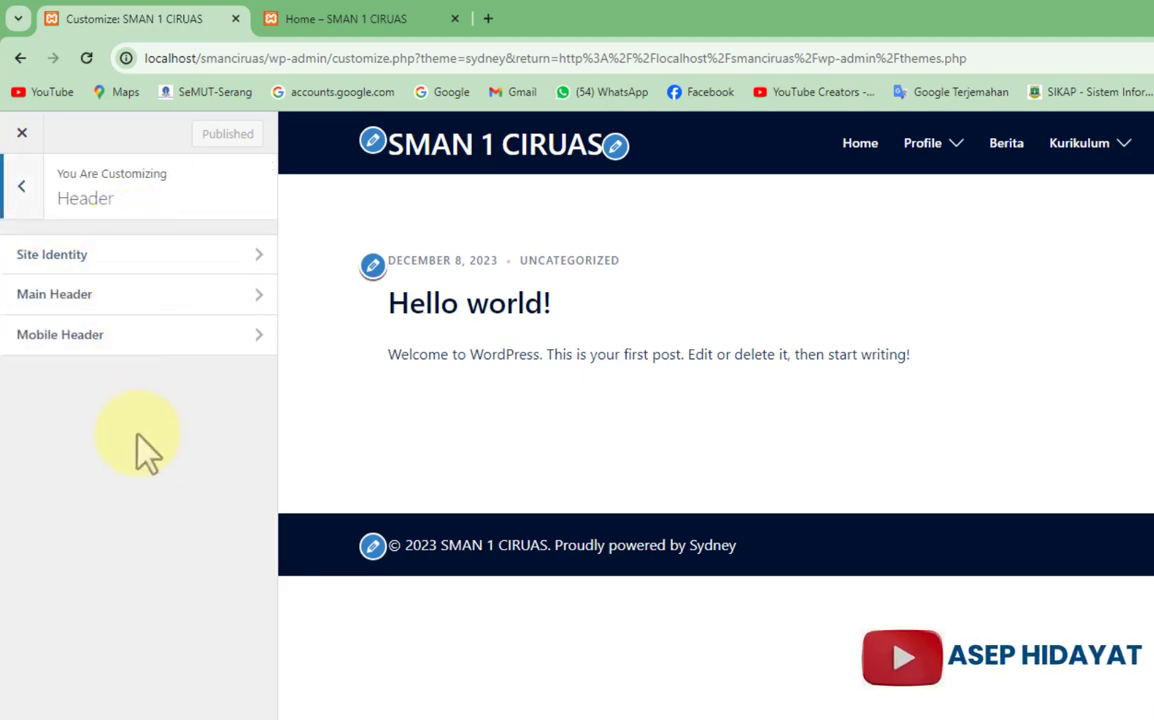
pyautogui.click(213, 262)
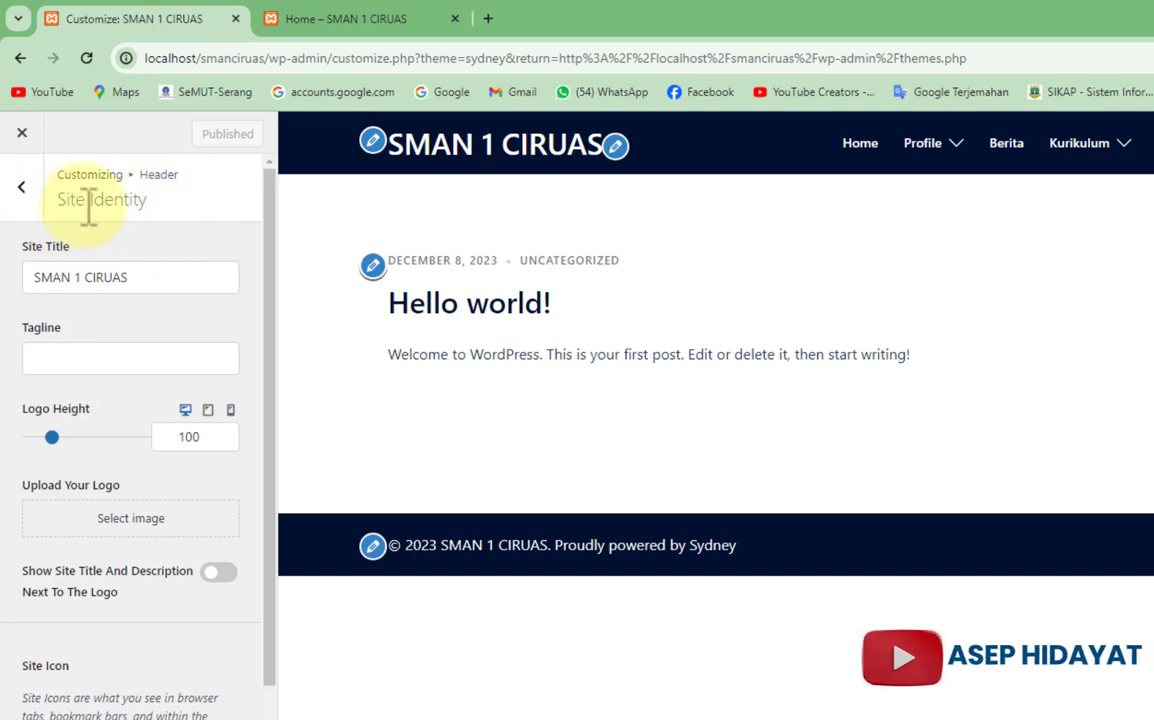
# Step: Upload "logo sma ciruas.jpeg" from the Website folder on drive G and use it as the site logo
pyautogui.click(128, 522)
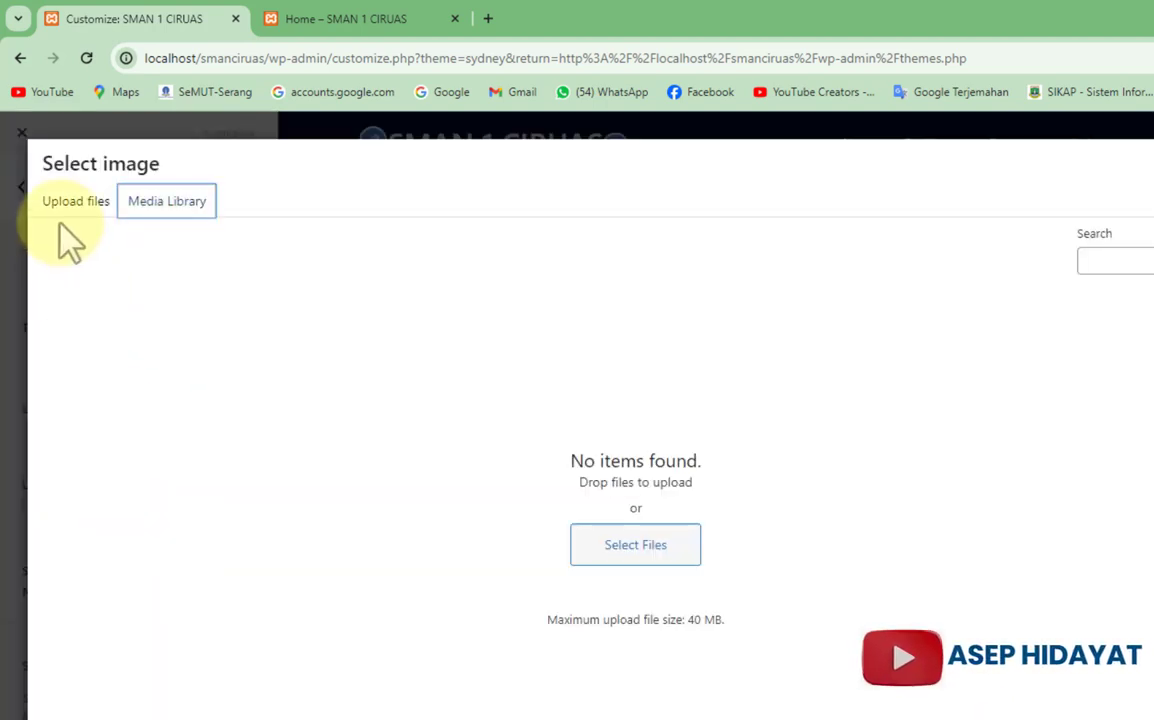
pyautogui.click(68, 204)
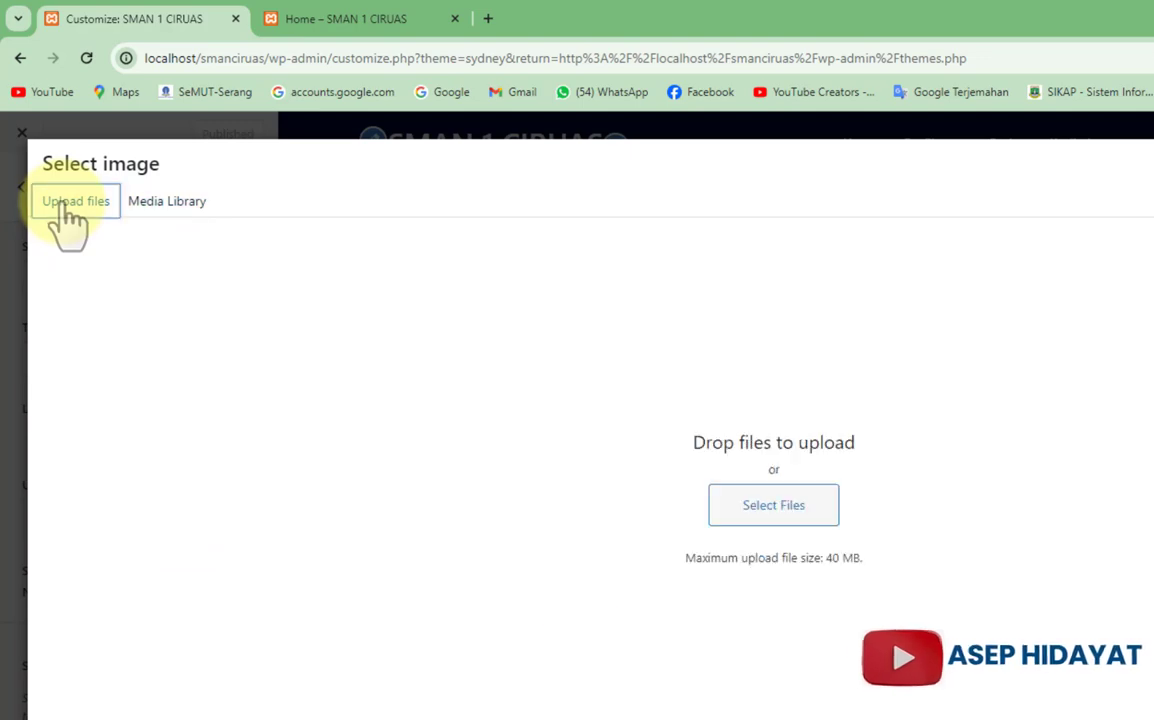
pyautogui.click(796, 505)
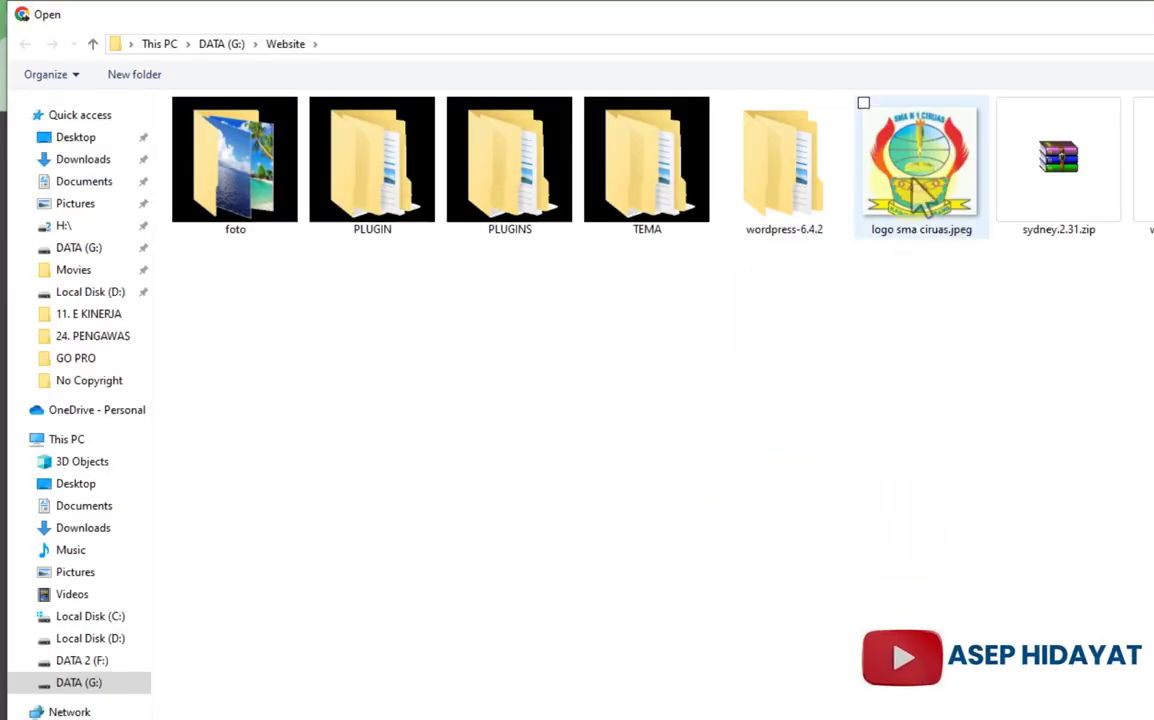
pyautogui.click(917, 196)
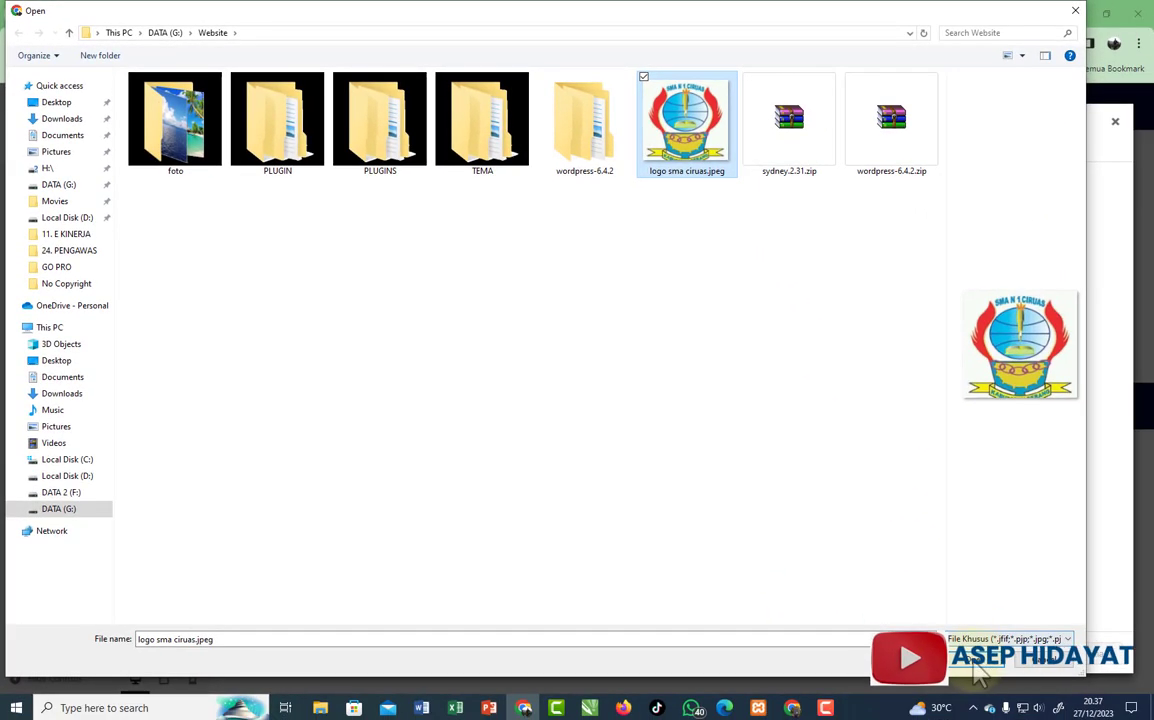
pyautogui.click(976, 668)
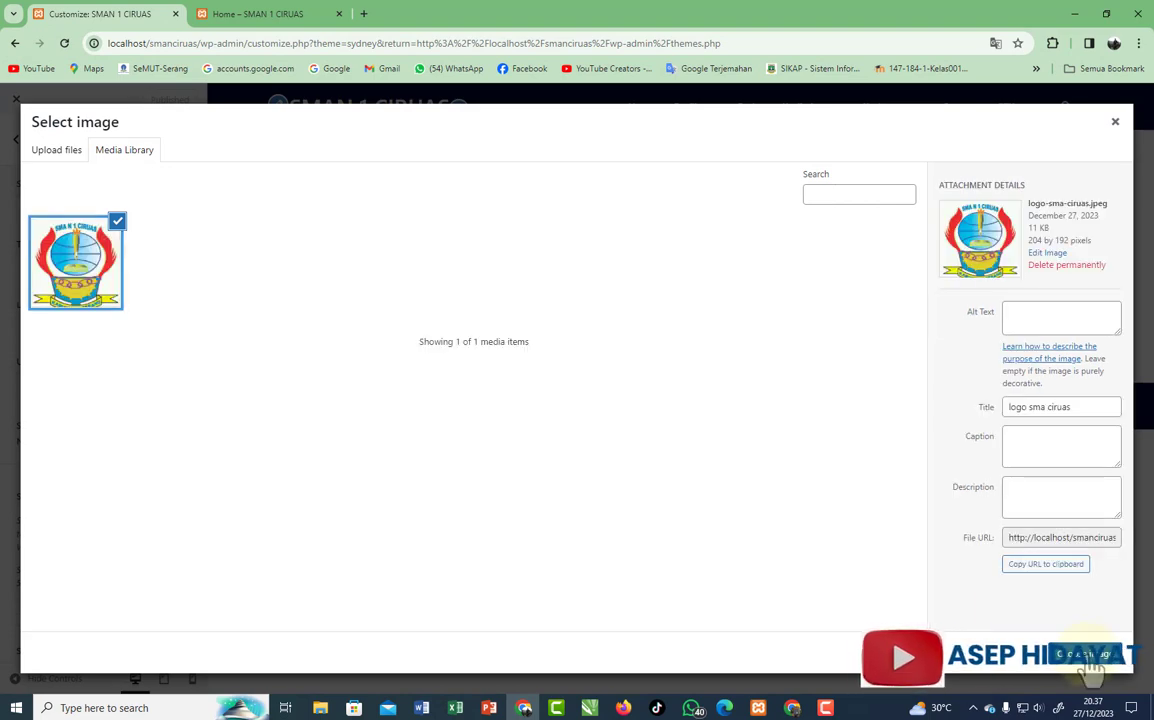
pyautogui.click(1093, 668)
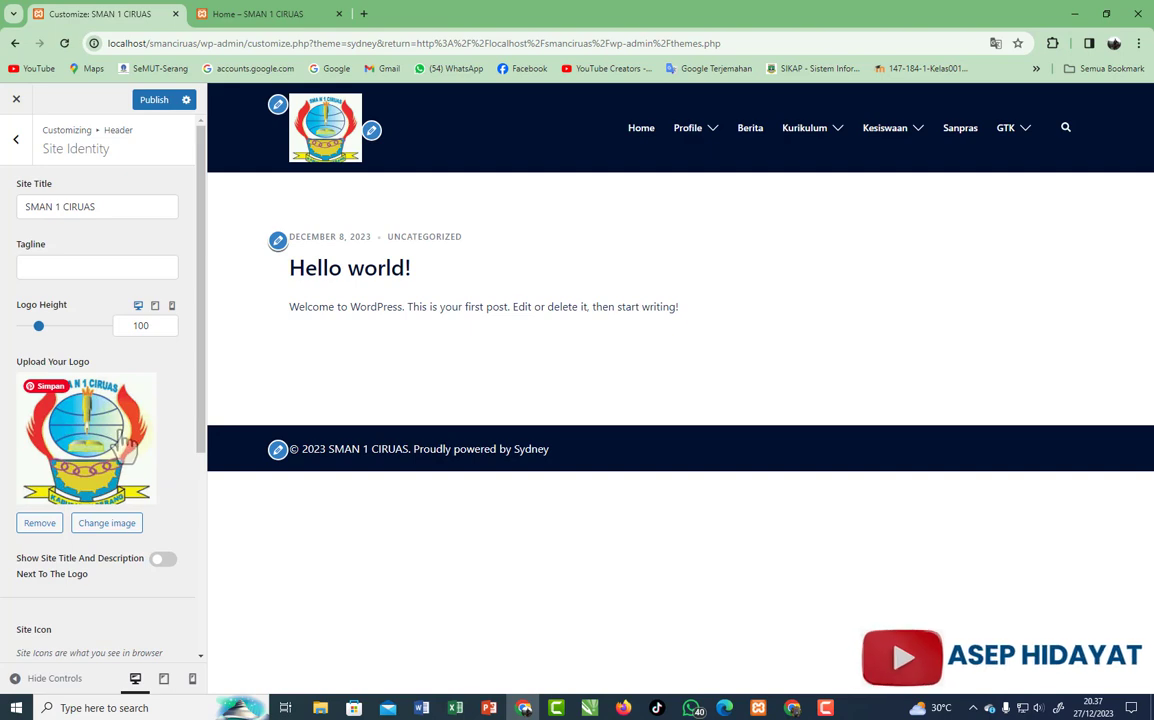
# Step: Set the logo height to 50
pyautogui.moveTo(38, 326); pyautogui.dragTo(41, 330)
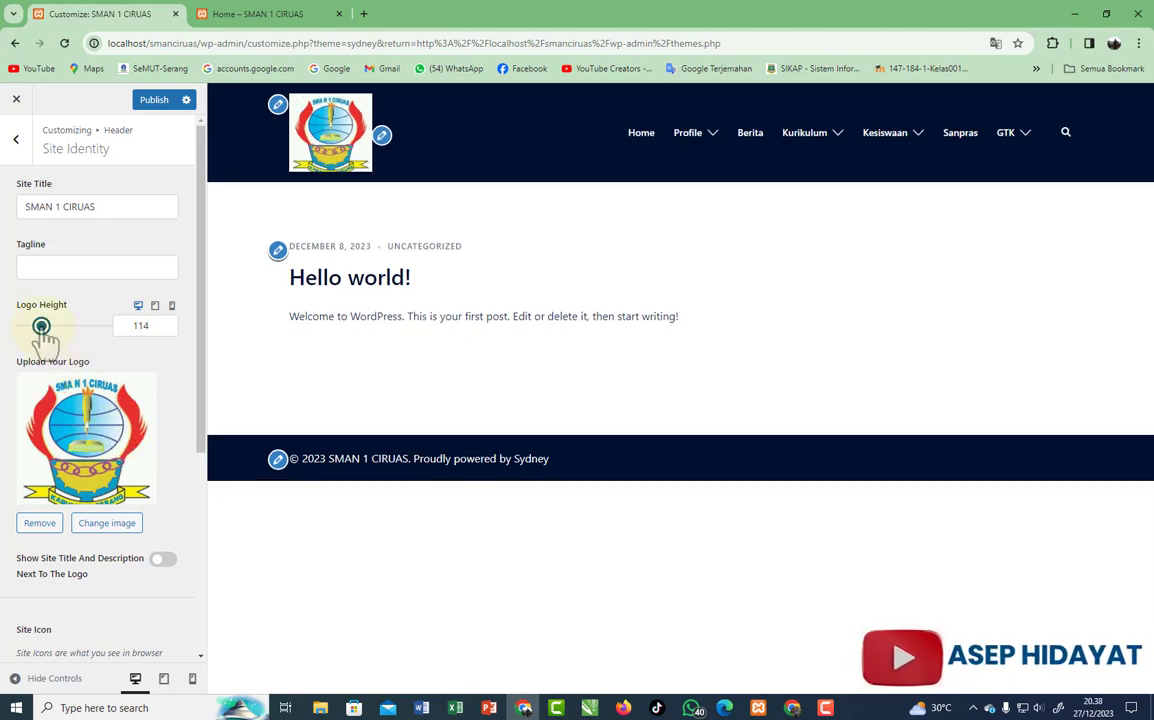
pyautogui.moveTo(43, 331); pyautogui.dragTo(33, 331)
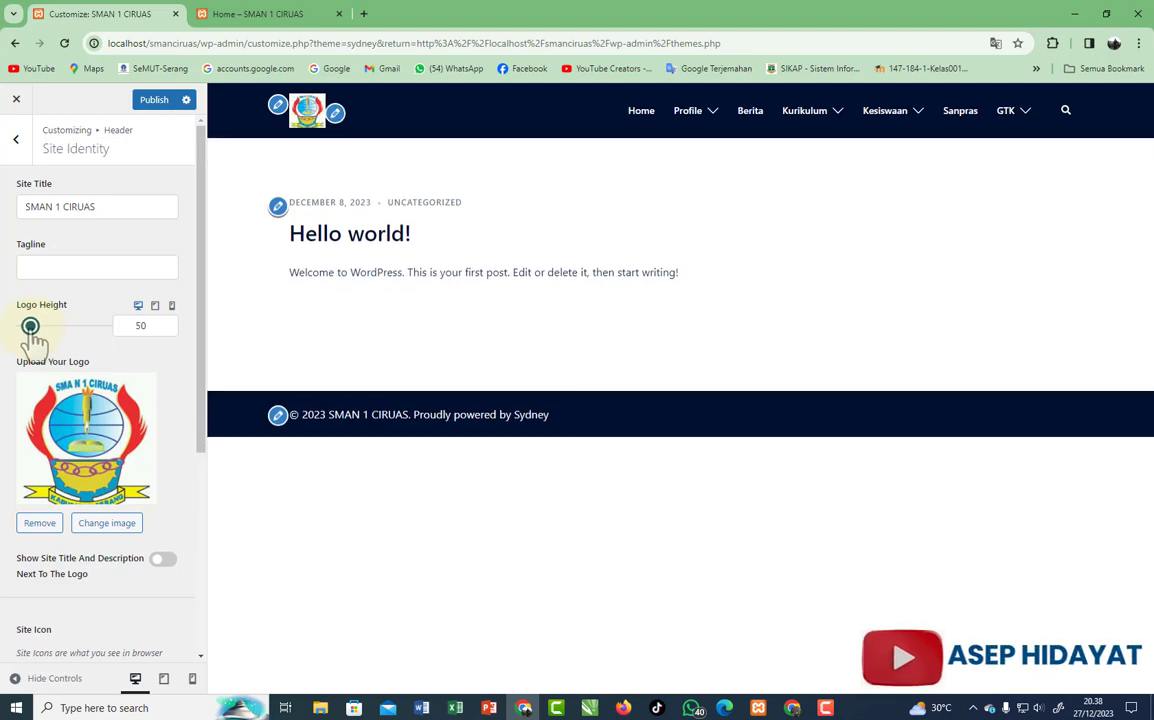
# Step: Set the tagline to "SMAN 1 CIRUAS SELALU TERDEPAN", show title and description next to the logo, and adjust the logo height to 58
pyautogui.click(59, 268)
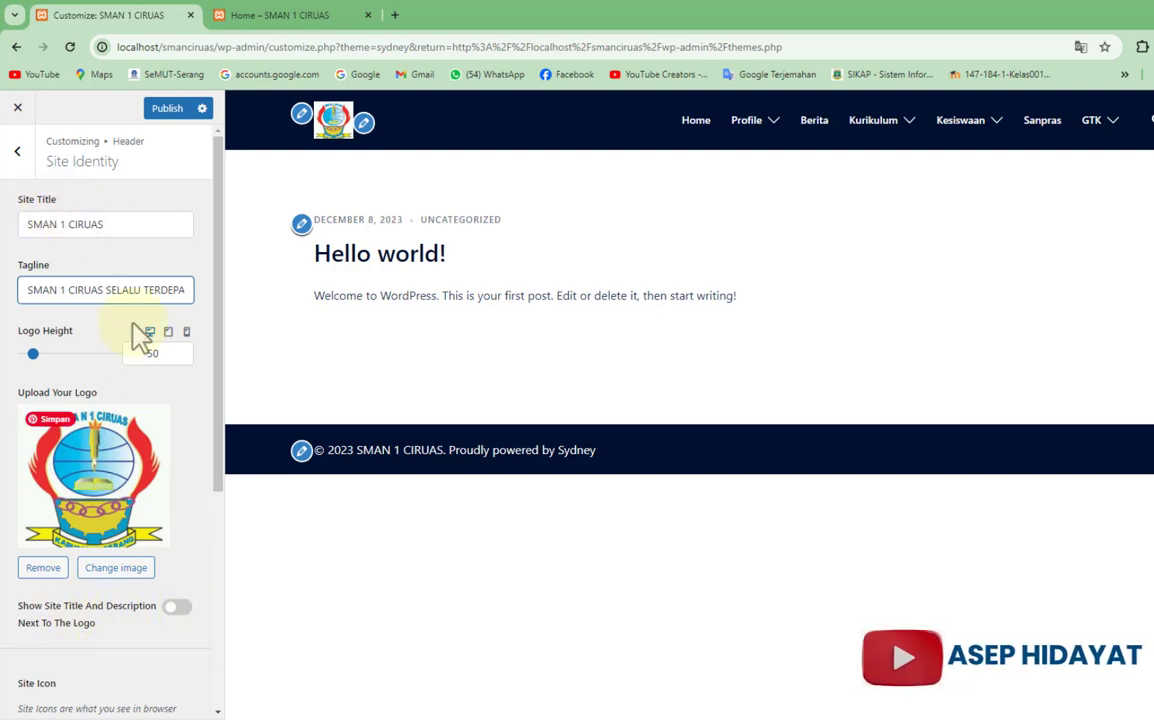
pyautogui.click(186, 610)
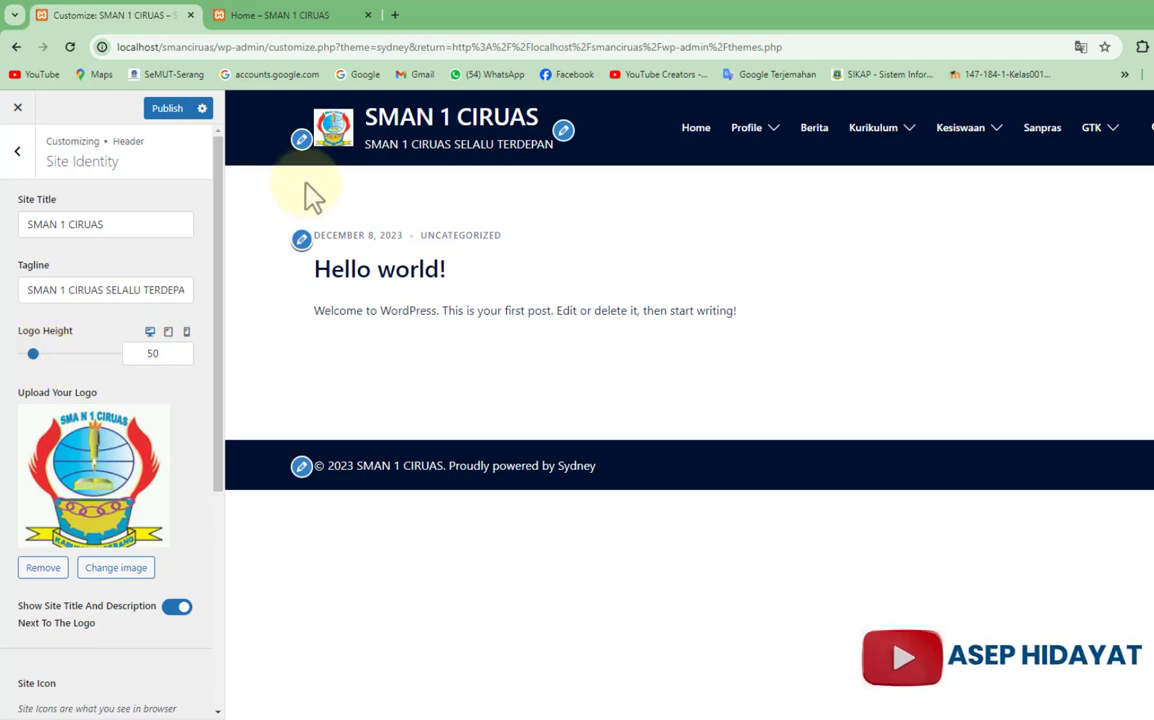
pyautogui.moveTo(33, 354); pyautogui.dragTo(35, 354)
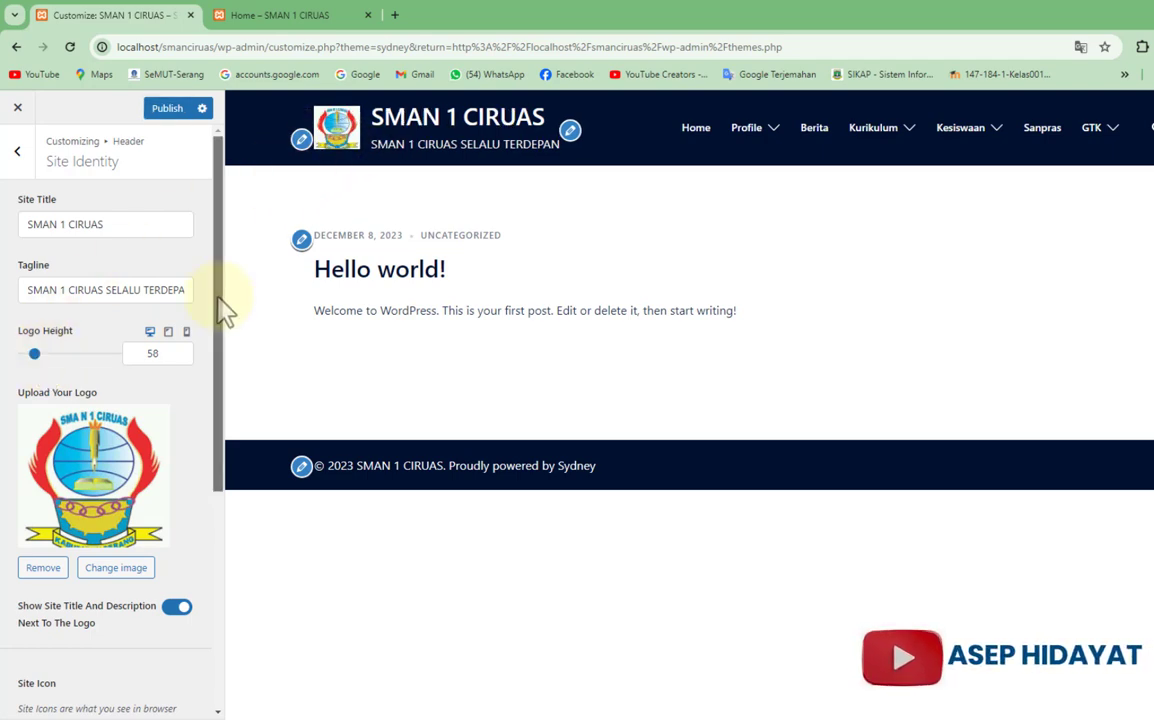
# Step: Set the site icon to logo-sma-ciruas.jpeg from the media library, using the image without cropping
pyautogui.moveTo(219, 298); pyautogui.dragTo(220, 470)
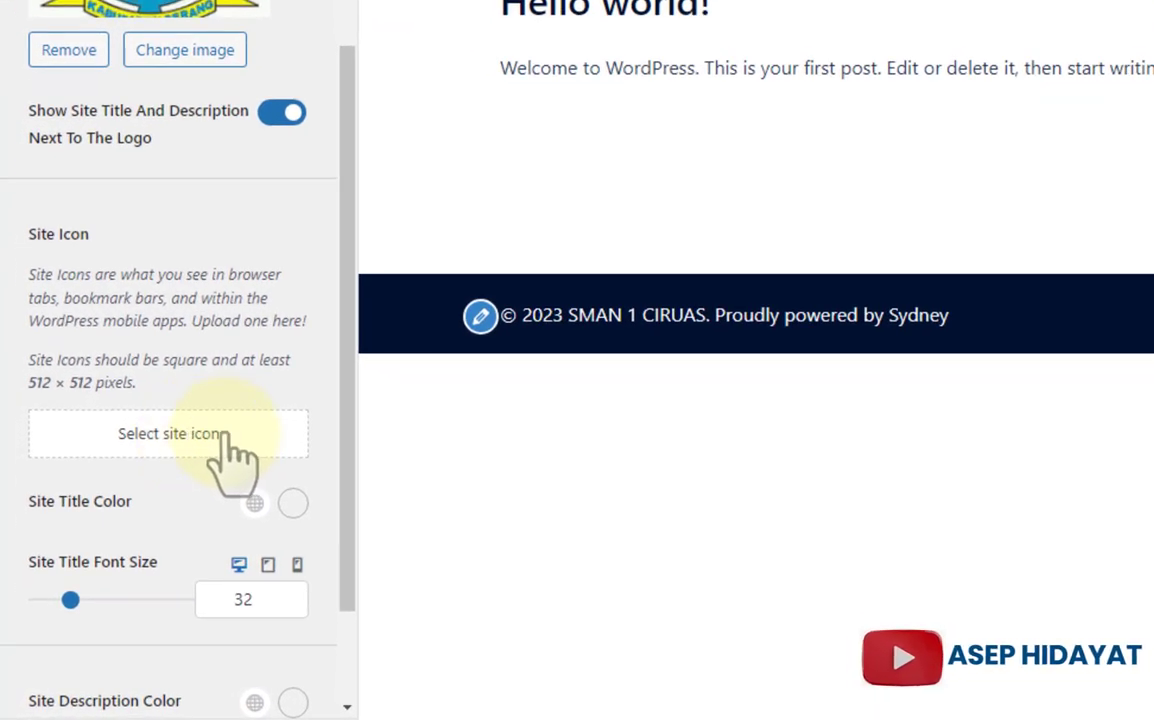
pyautogui.click(219, 438)
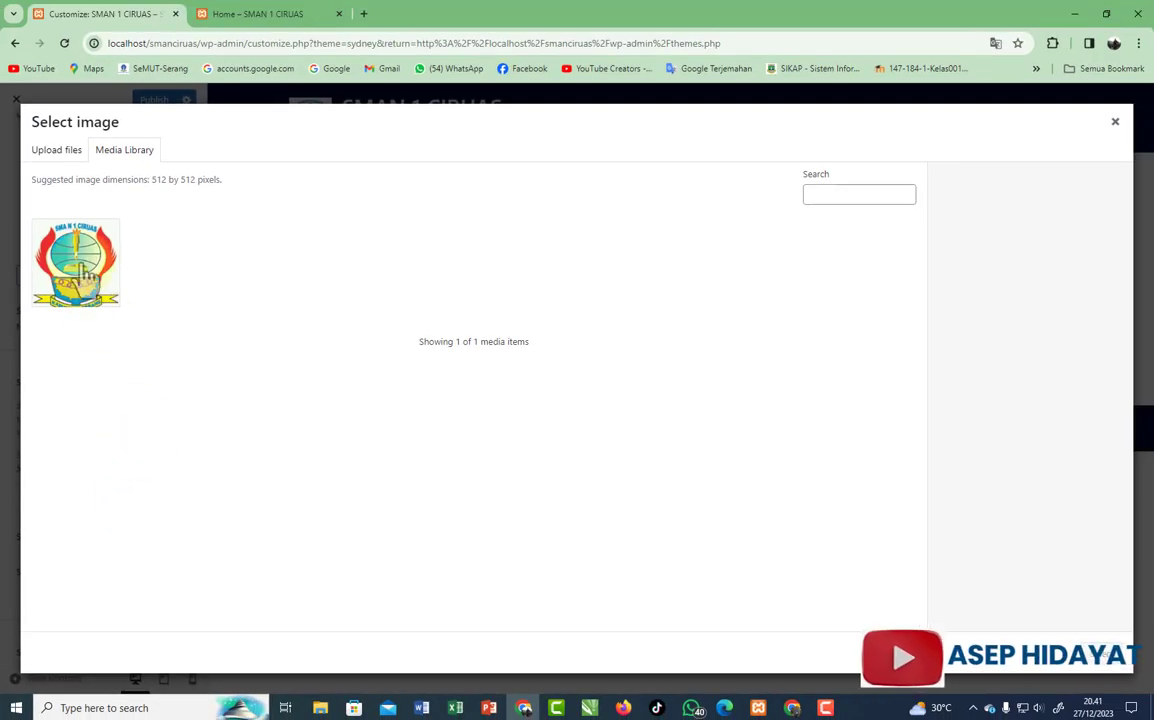
pyautogui.click(87, 273)
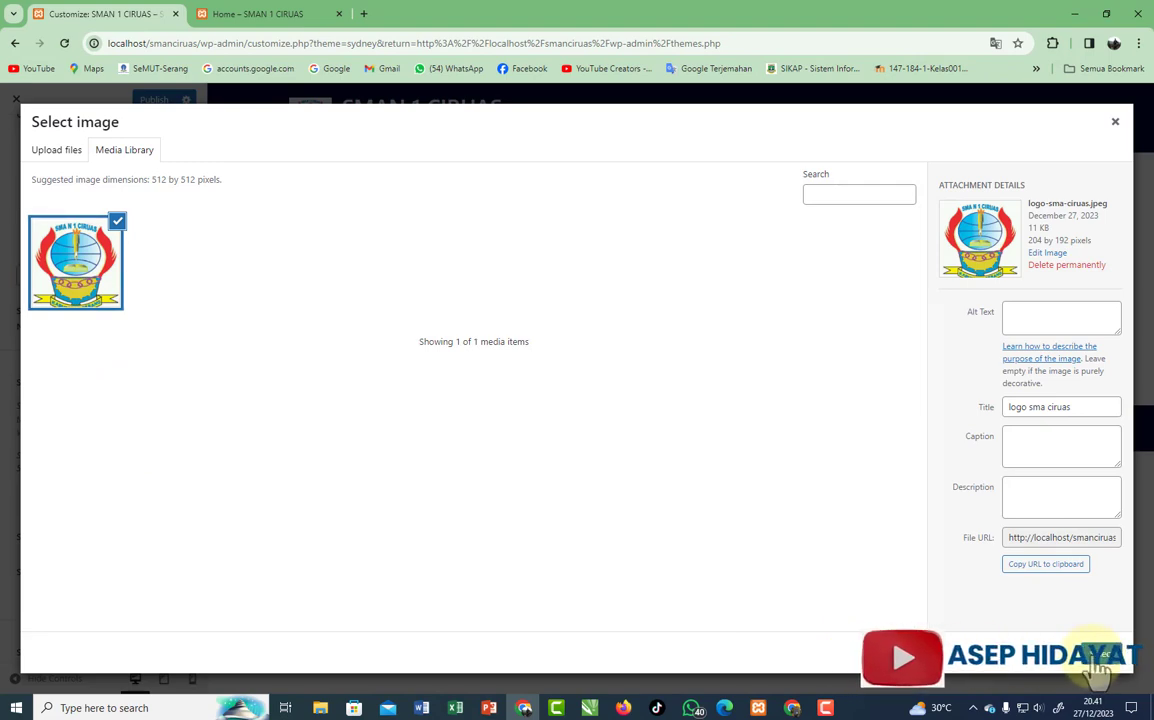
pyautogui.click(1100, 662)
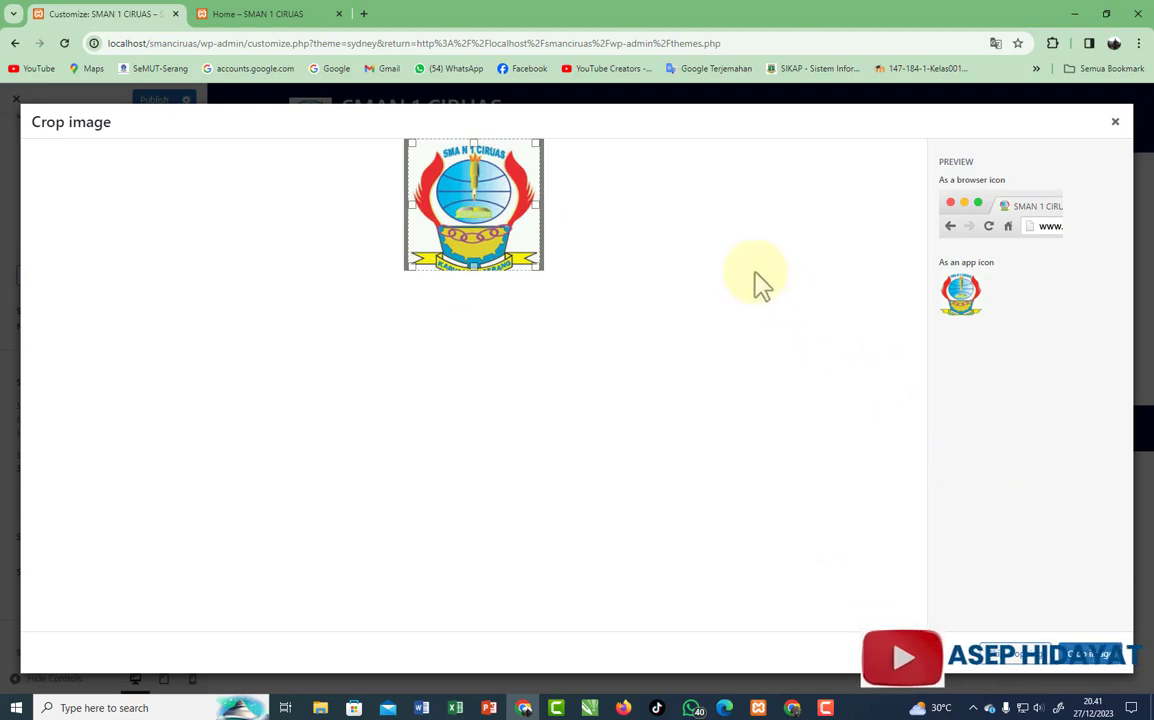
pyautogui.click(1090, 660)
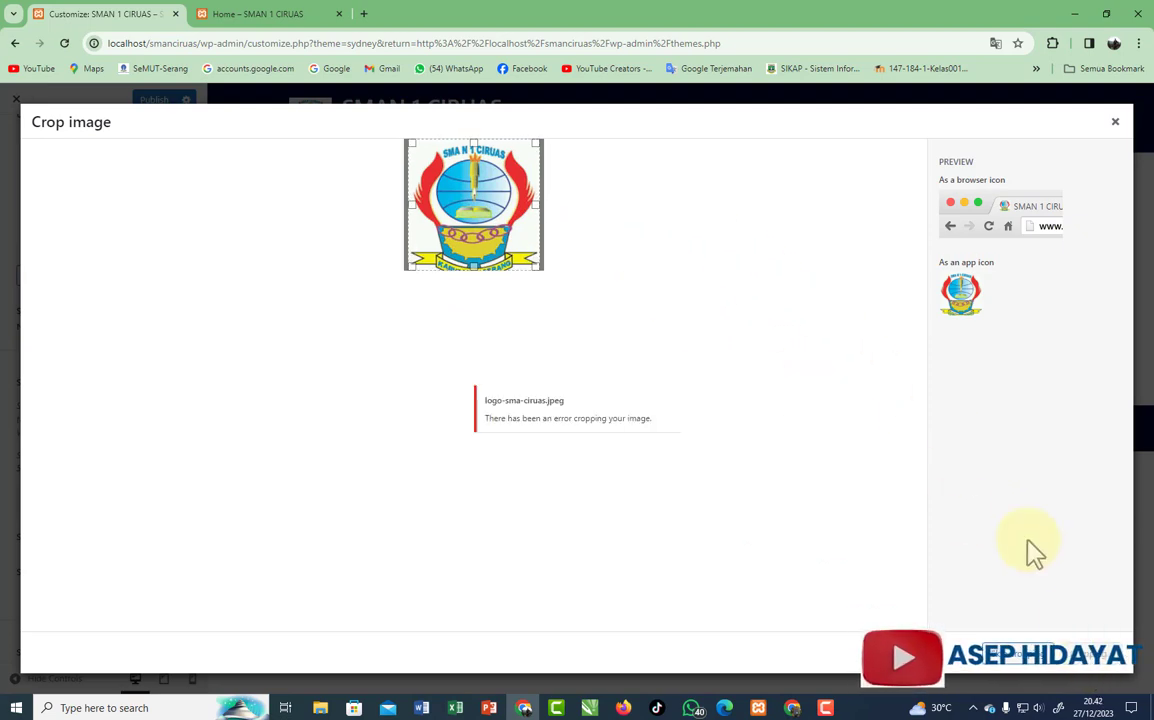
pyautogui.click(1025, 660)
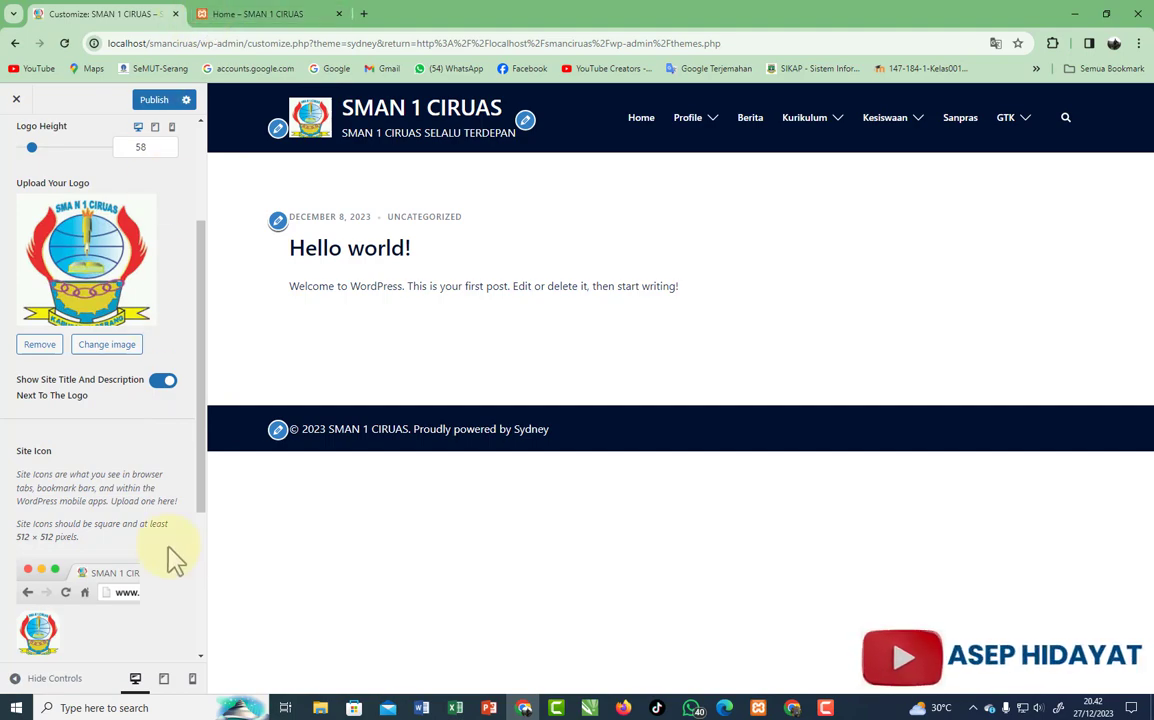
# Step: Colour the site title yellow-green and set its font size to 34
pyautogui.scroll(-2, 173, 556)
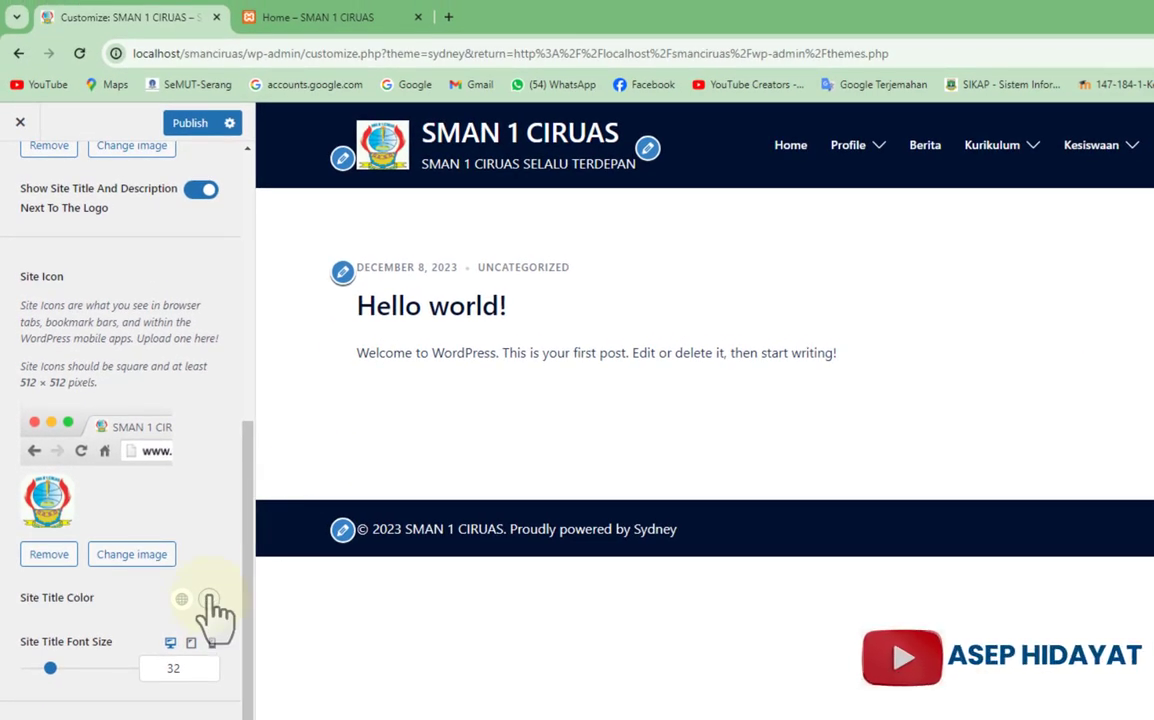
pyautogui.click(208, 600)
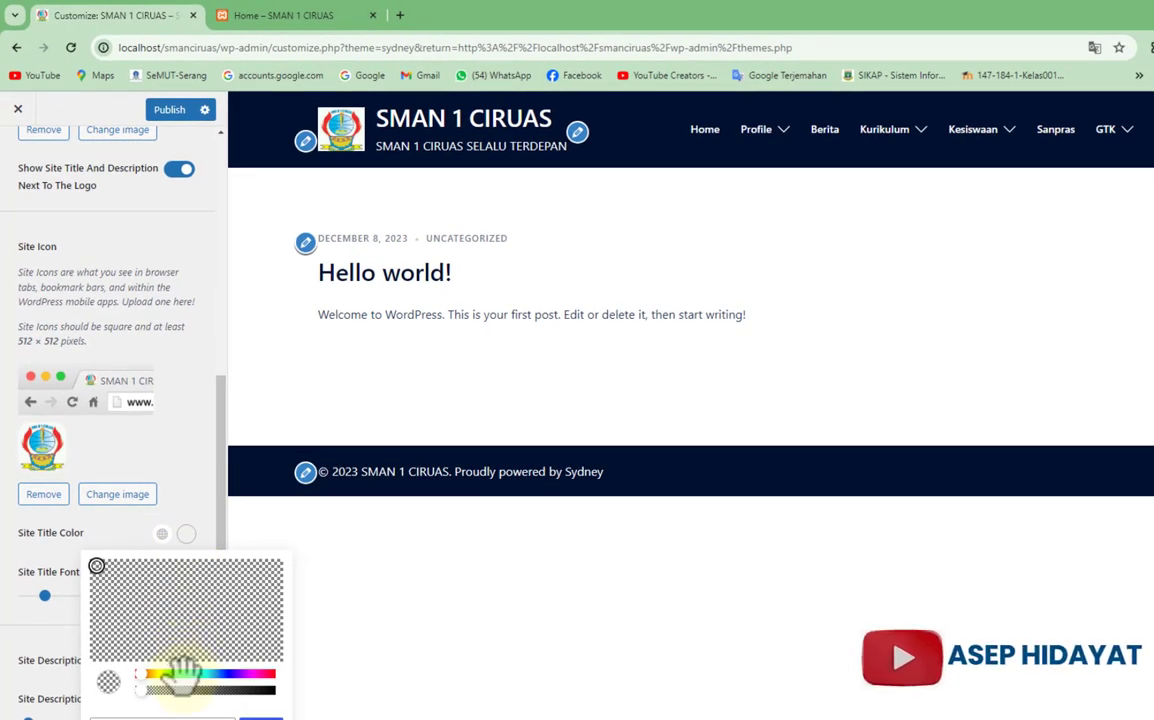
pyautogui.click(183, 673)
pyautogui.click(252, 573)
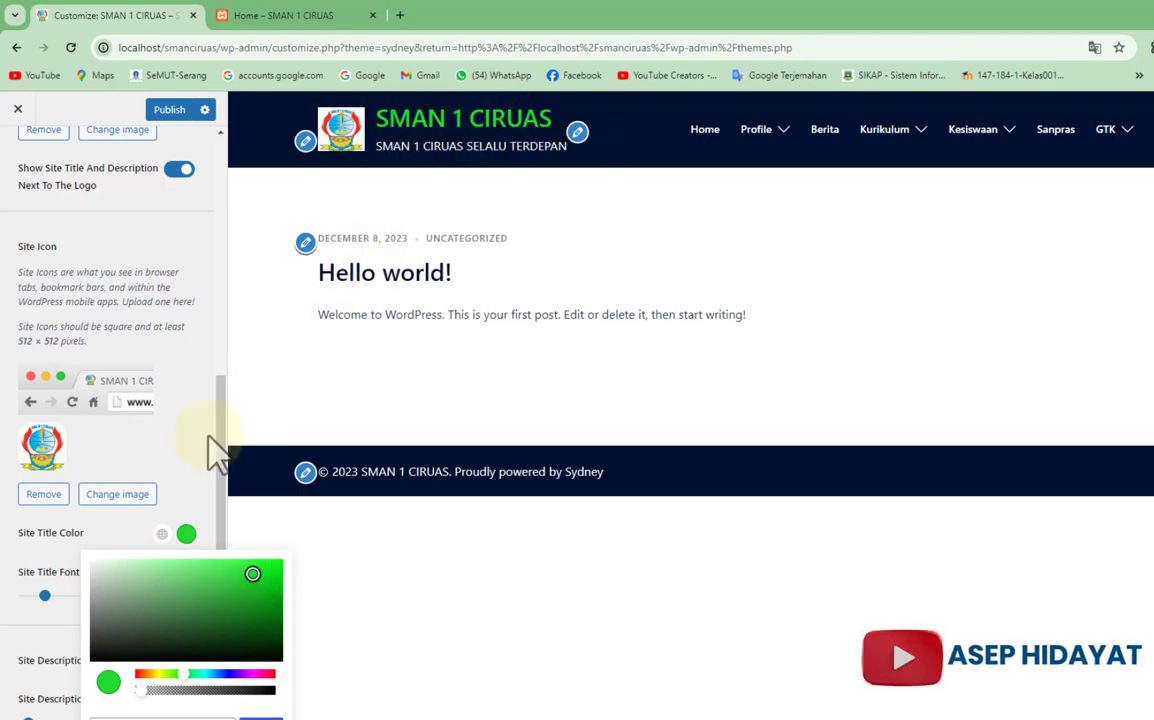
pyautogui.click(160, 674)
pyautogui.moveTo(252, 575); pyautogui.dragTo(216, 572)
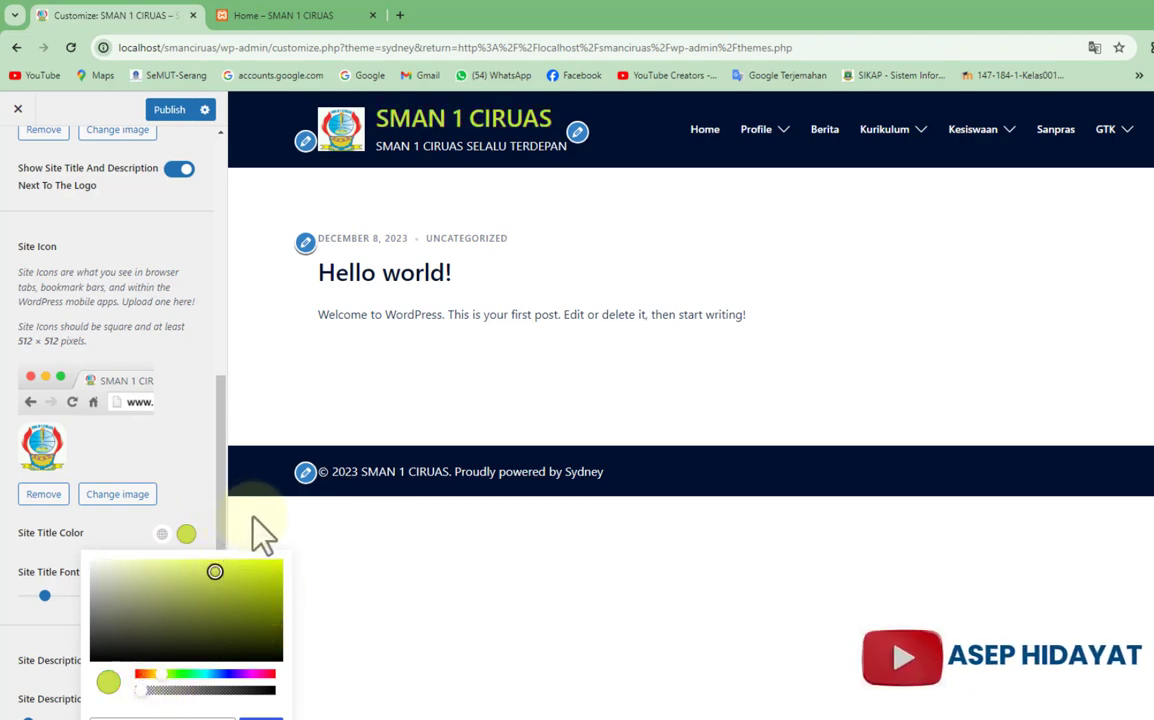
pyautogui.click(214, 492)
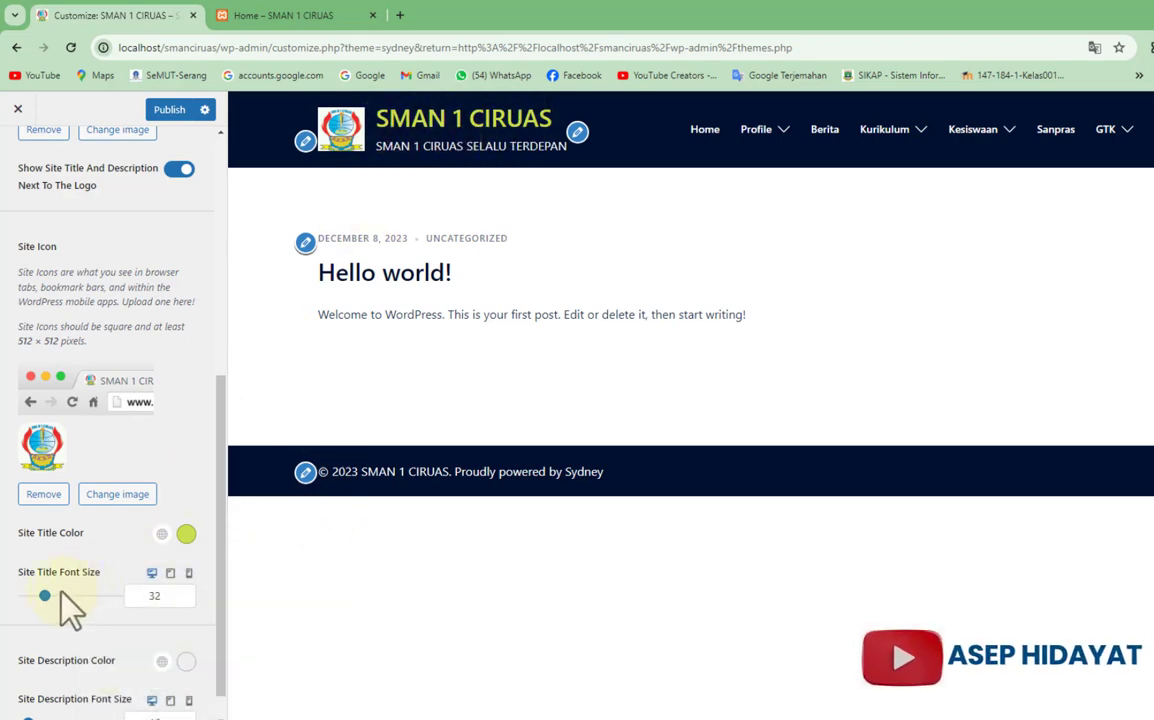
pyautogui.moveTo(44, 597)
pyautogui.mouseDown()
pyautogui.moveTo(59, 597)
pyautogui.moveTo(47, 597)
pyautogui.mouseUp()
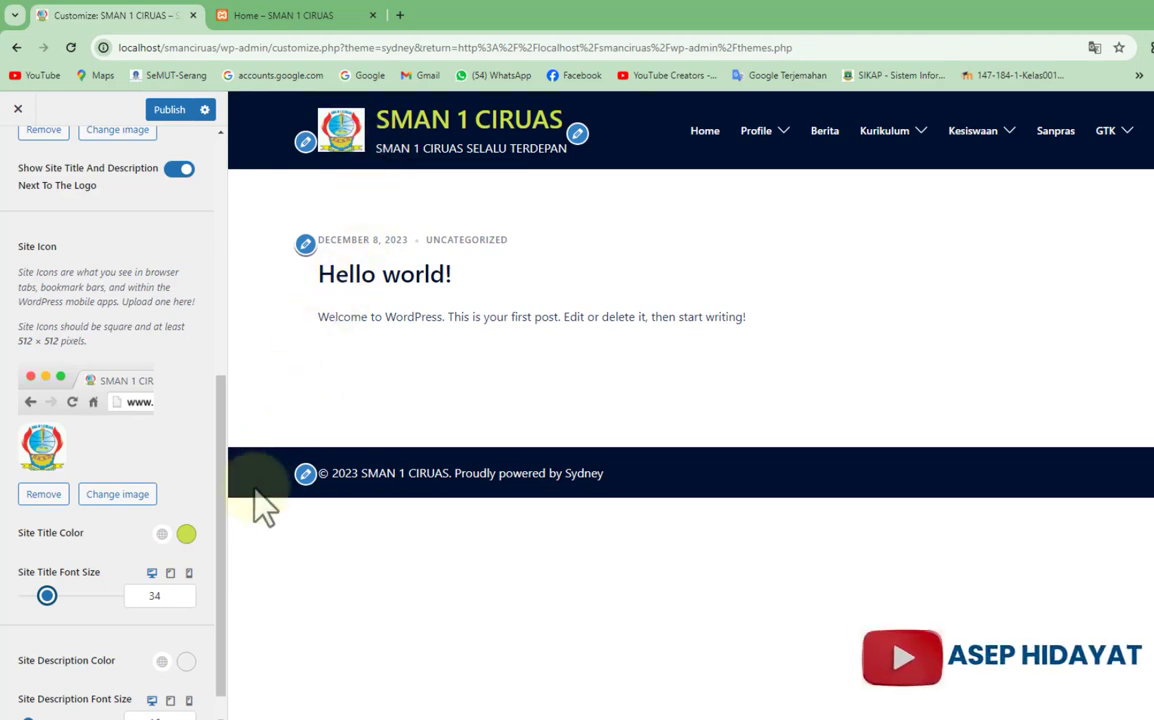
# Step: Set the site description font size to 14 and its colour to light blue #99D4DD
pyautogui.scroll(-1, 222, 595)
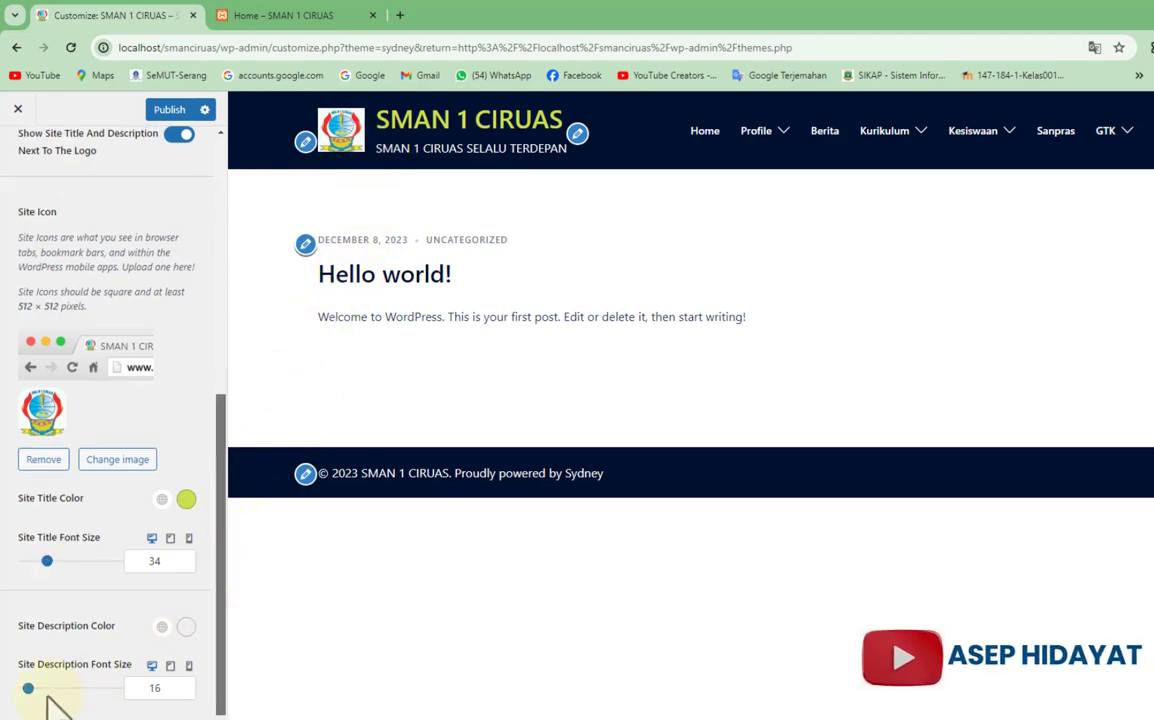
pyautogui.moveTo(28, 688); pyautogui.dragTo(26, 688)
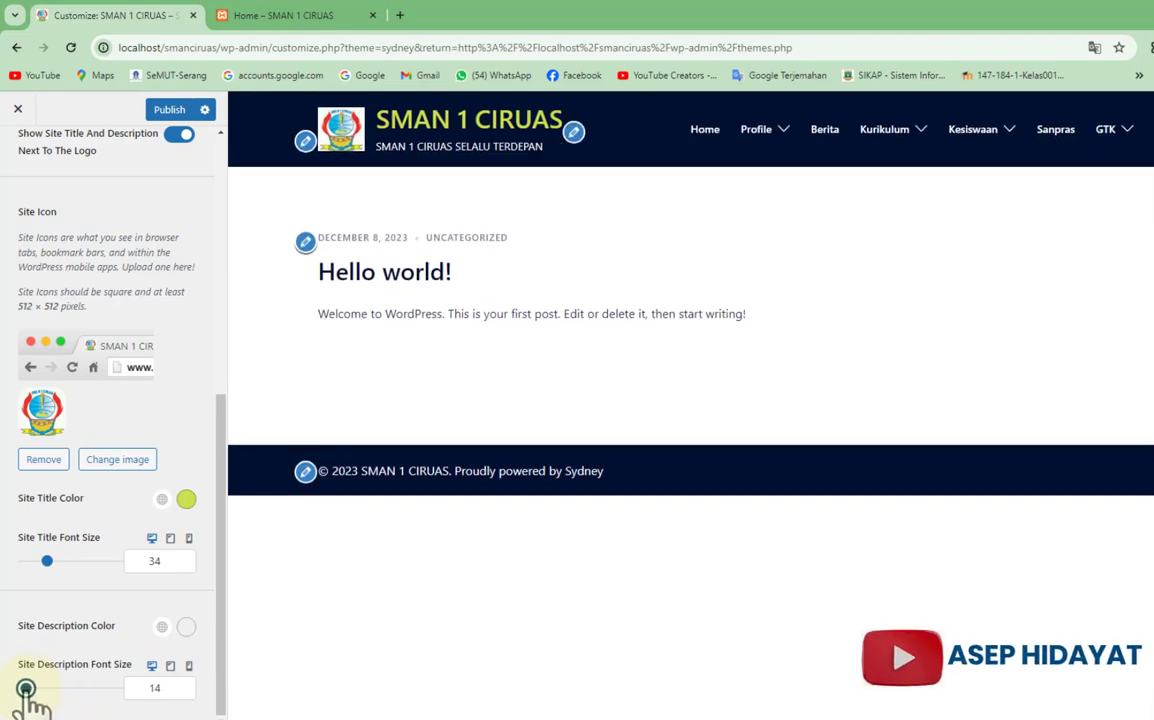
pyautogui.click(187, 627)
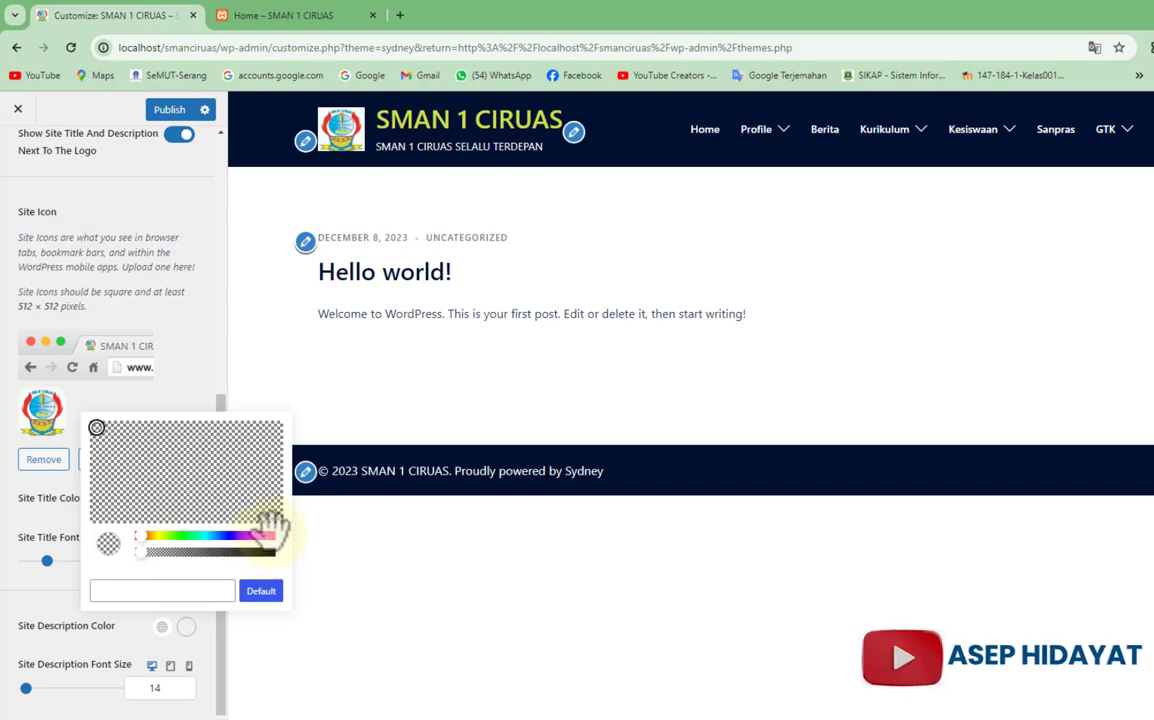
pyautogui.click(266, 536)
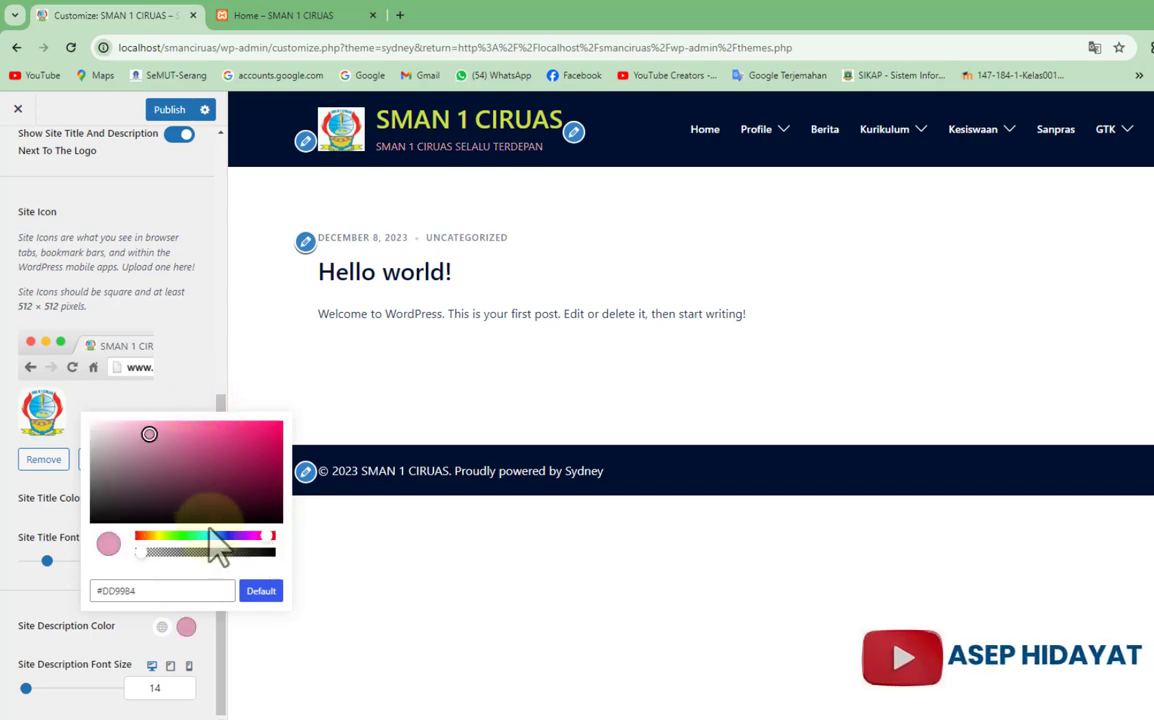
pyautogui.click(207, 536)
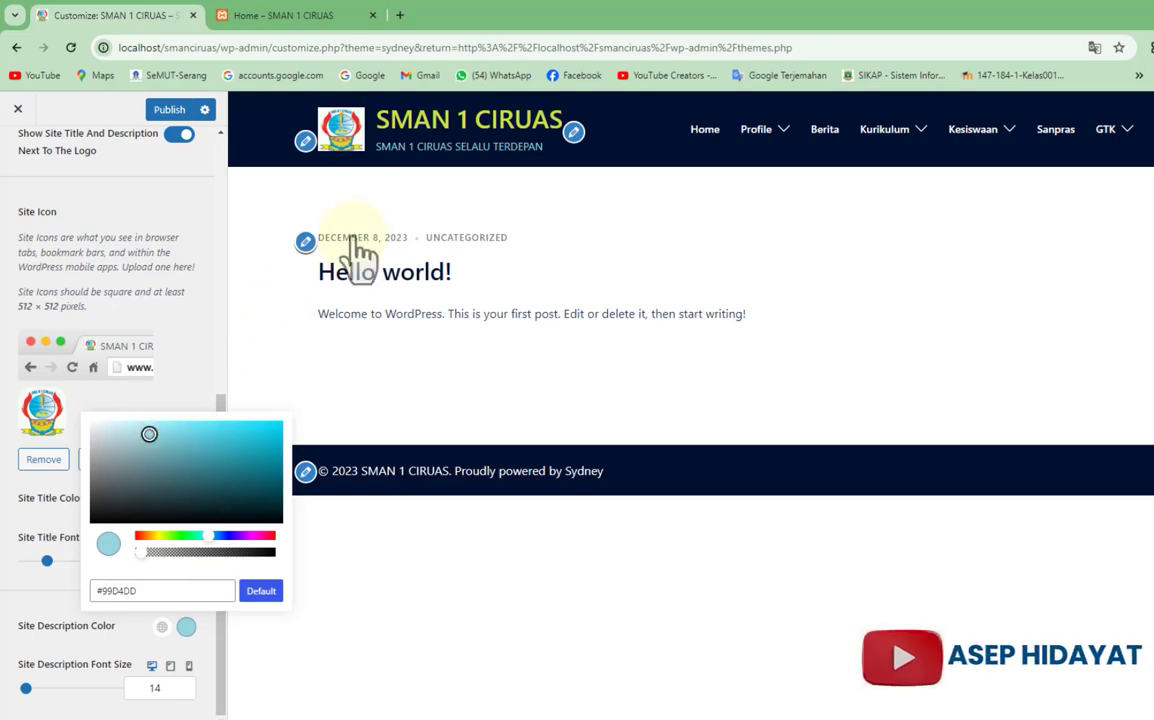
pyautogui.click(215, 354)
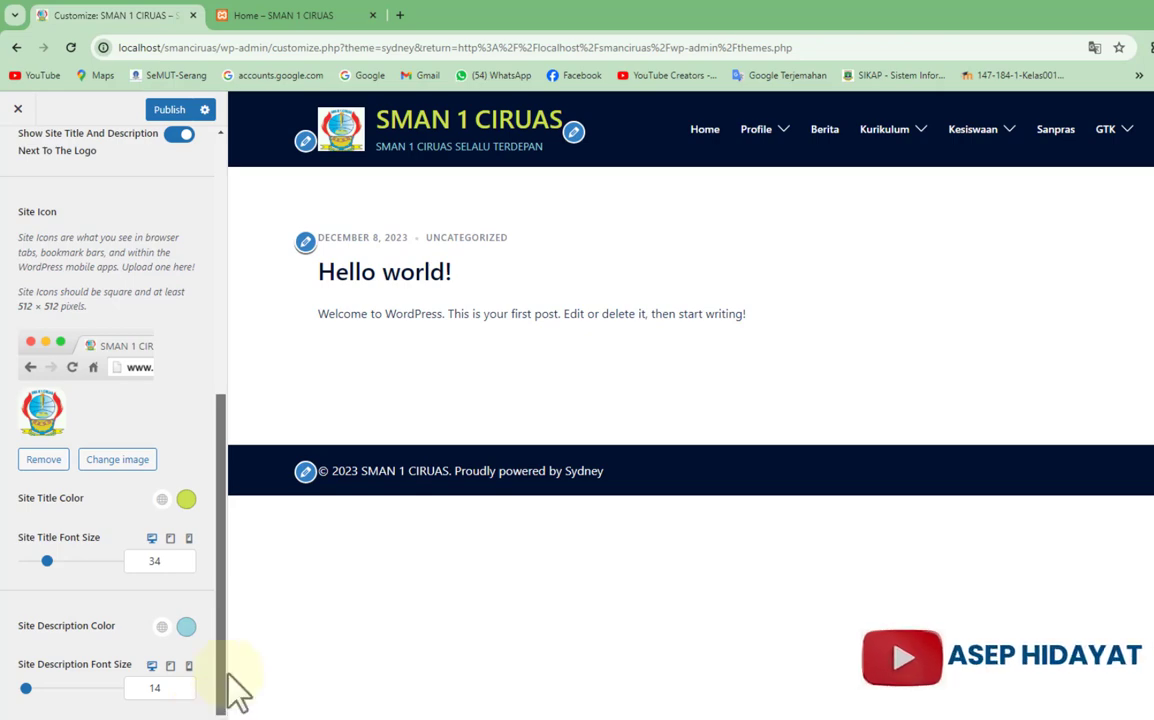
# Step: Preview the header in tablet and mobile sizes, and return to the desktop preview
pyautogui.click(170, 540)
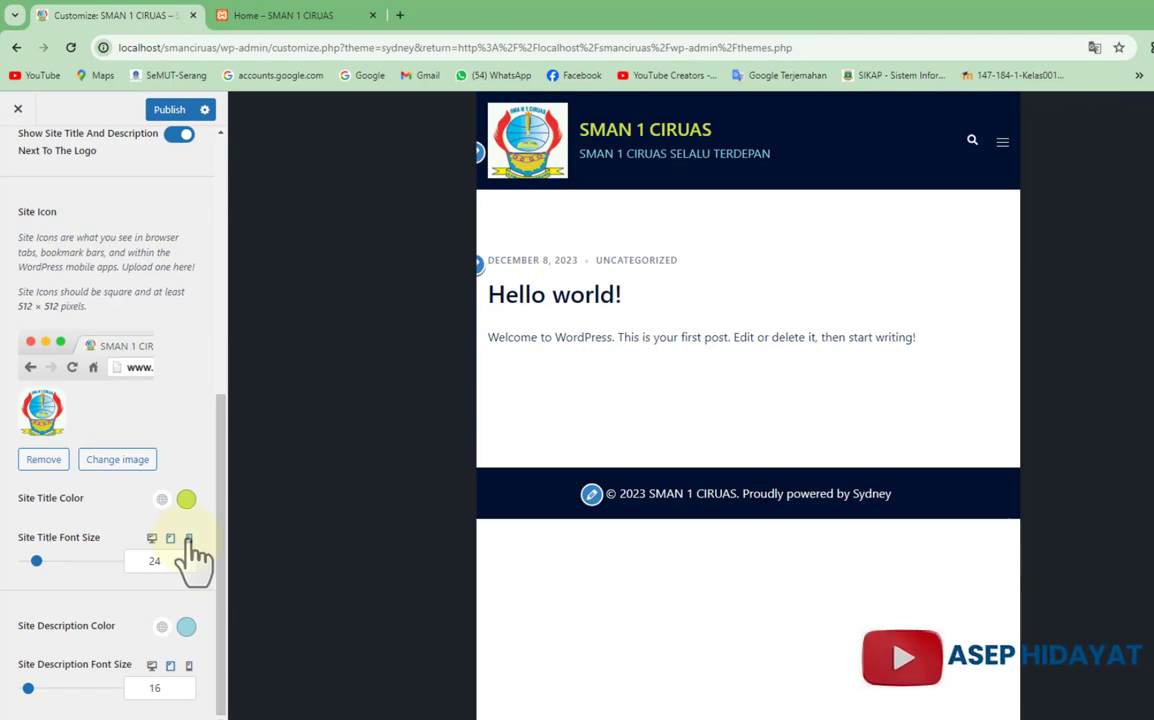
pyautogui.click(188, 540)
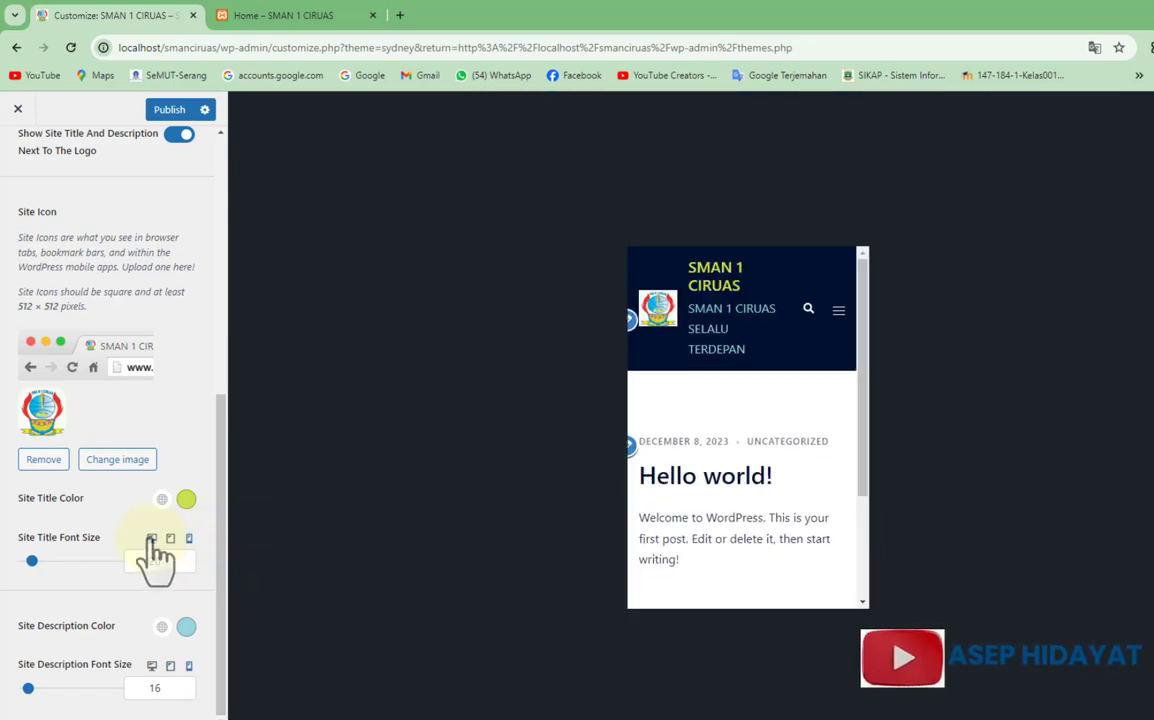
pyautogui.click(151, 539)
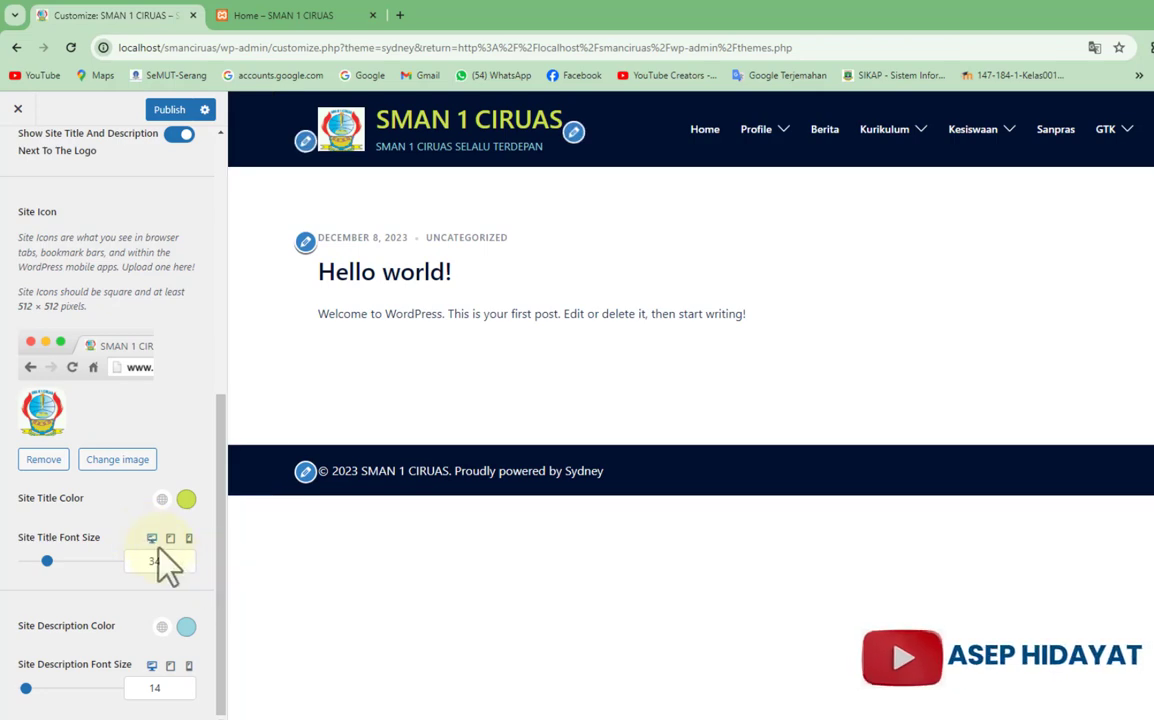
# Step: Publish the site identity changes and reload the site's Home page to check the new header
pyautogui.moveTo(219, 572); pyautogui.dragTo(252, 300)
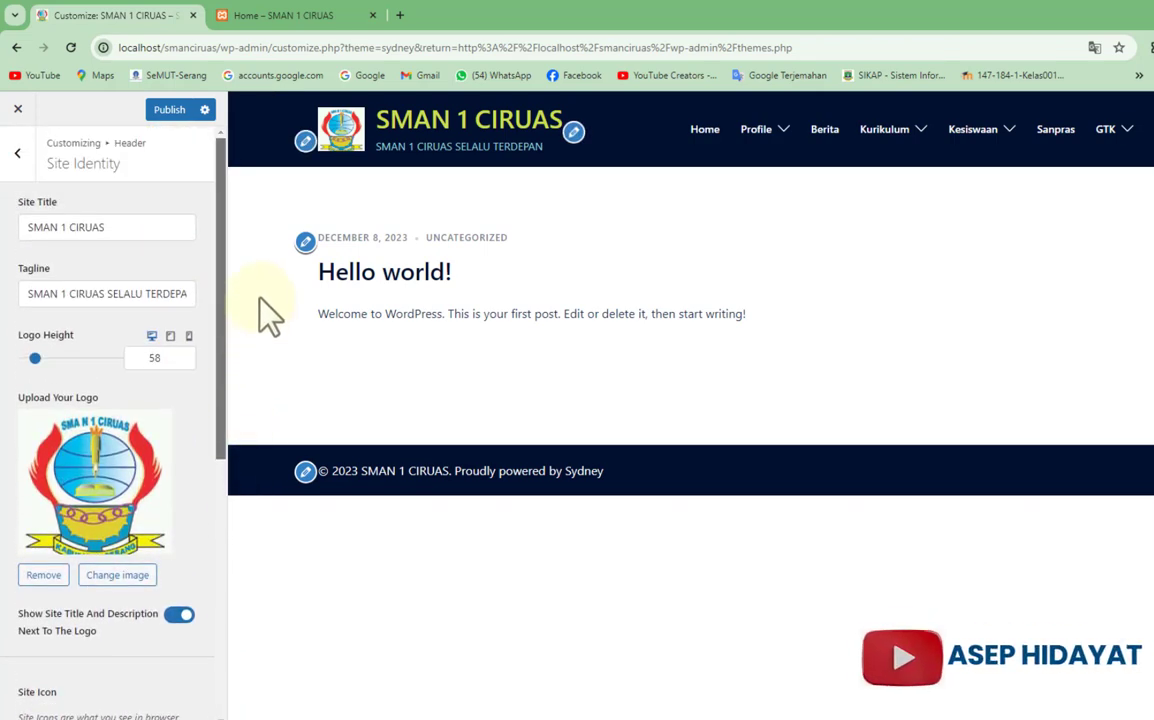
pyautogui.click(169, 110)
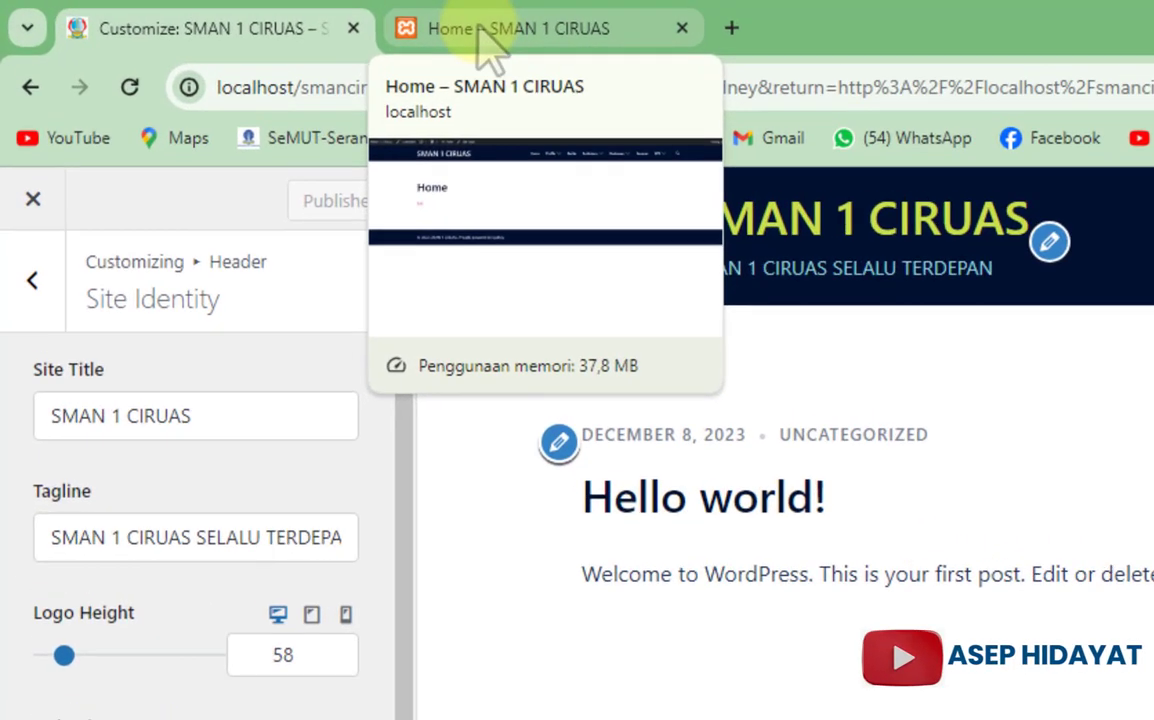
pyautogui.click(267, 24)
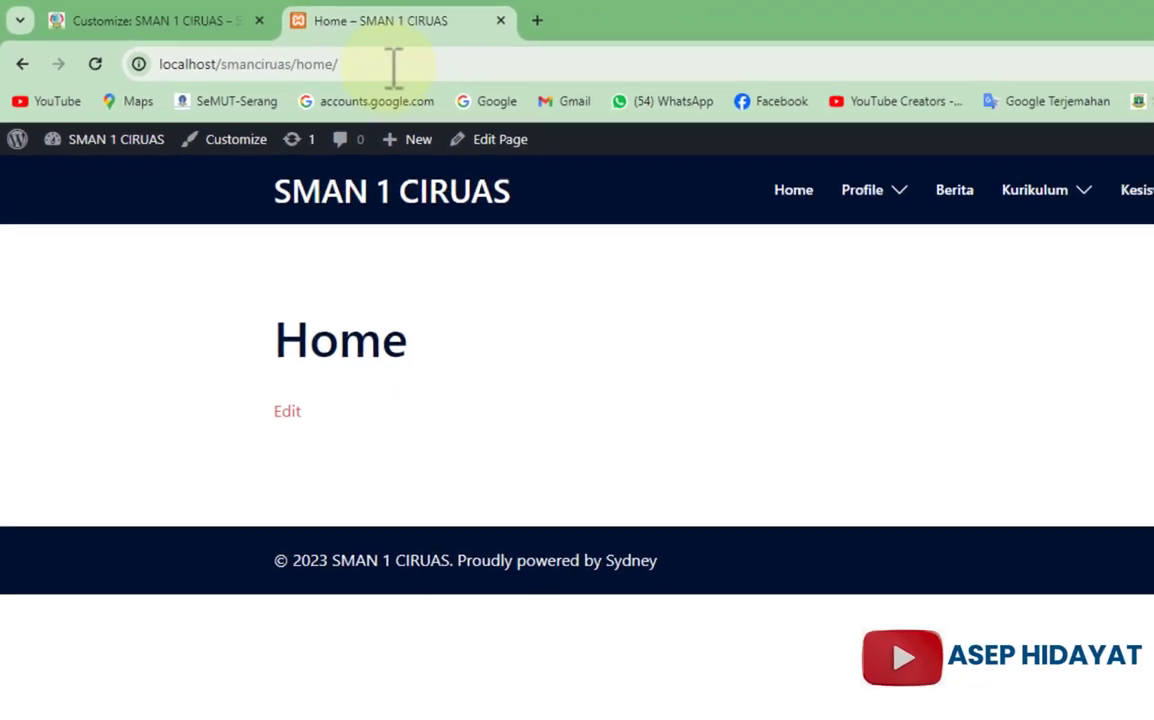
pyautogui.click(90, 61)
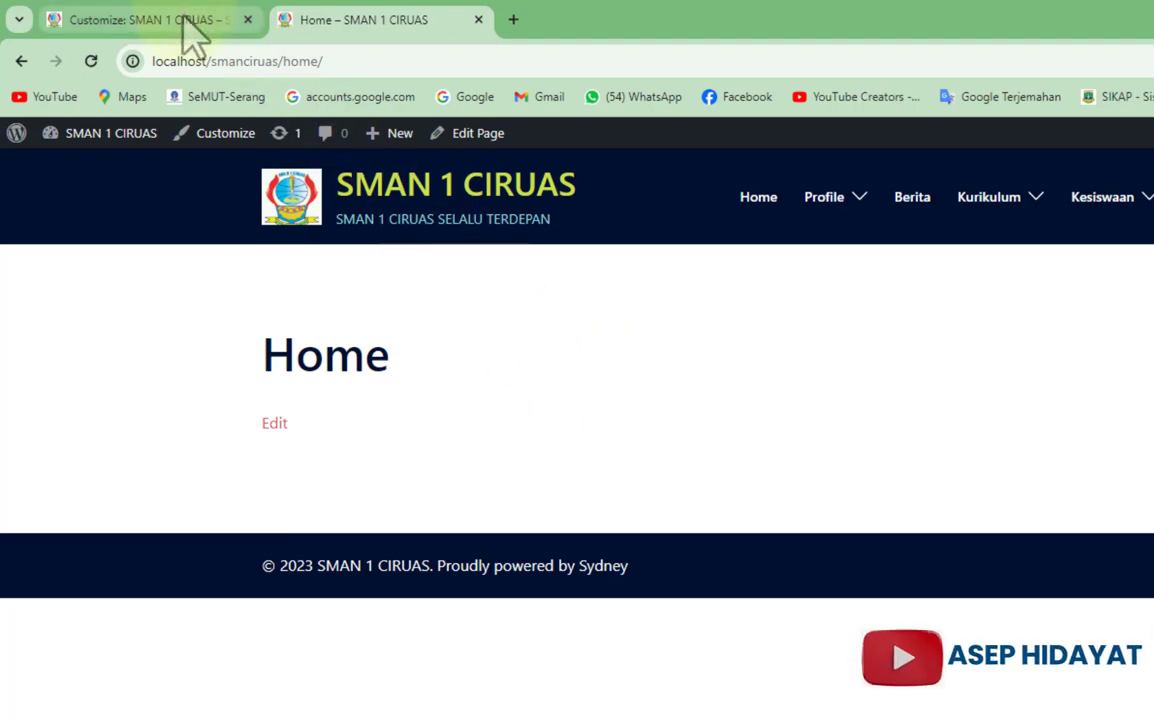
# Step: Return to the customizer, open the Main Header settings, and try Layout 4 before reselecting Layout 2
pyautogui.click(184, 22)
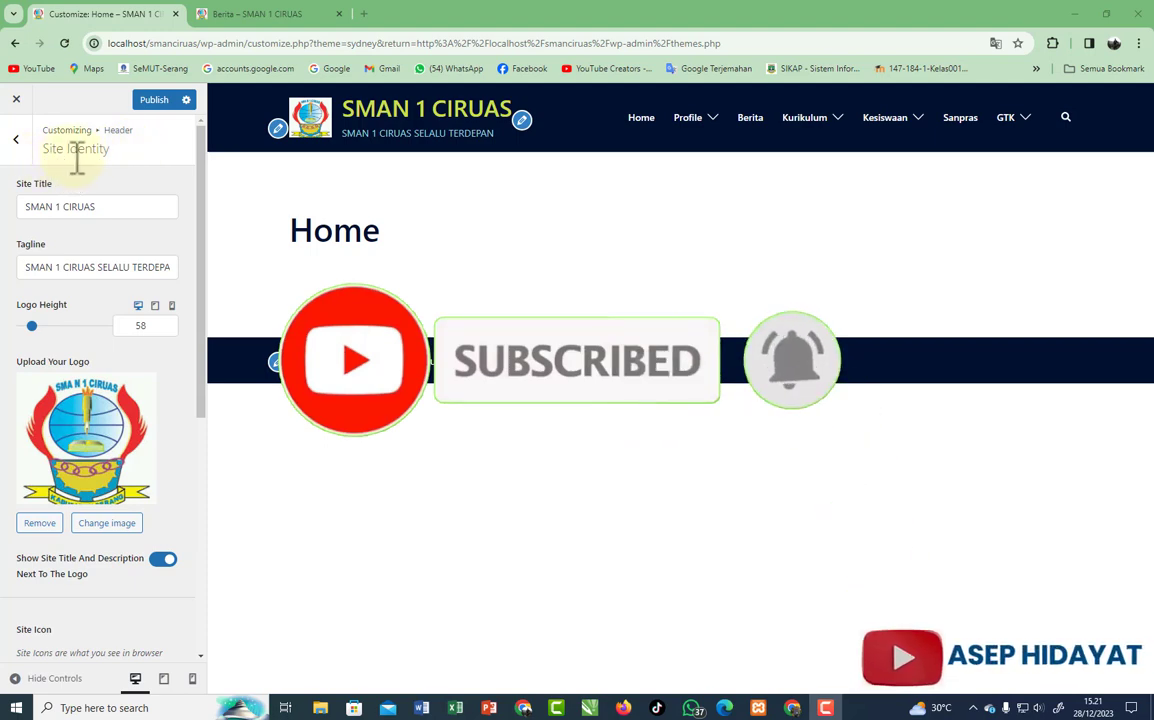
pyautogui.click(17, 143)
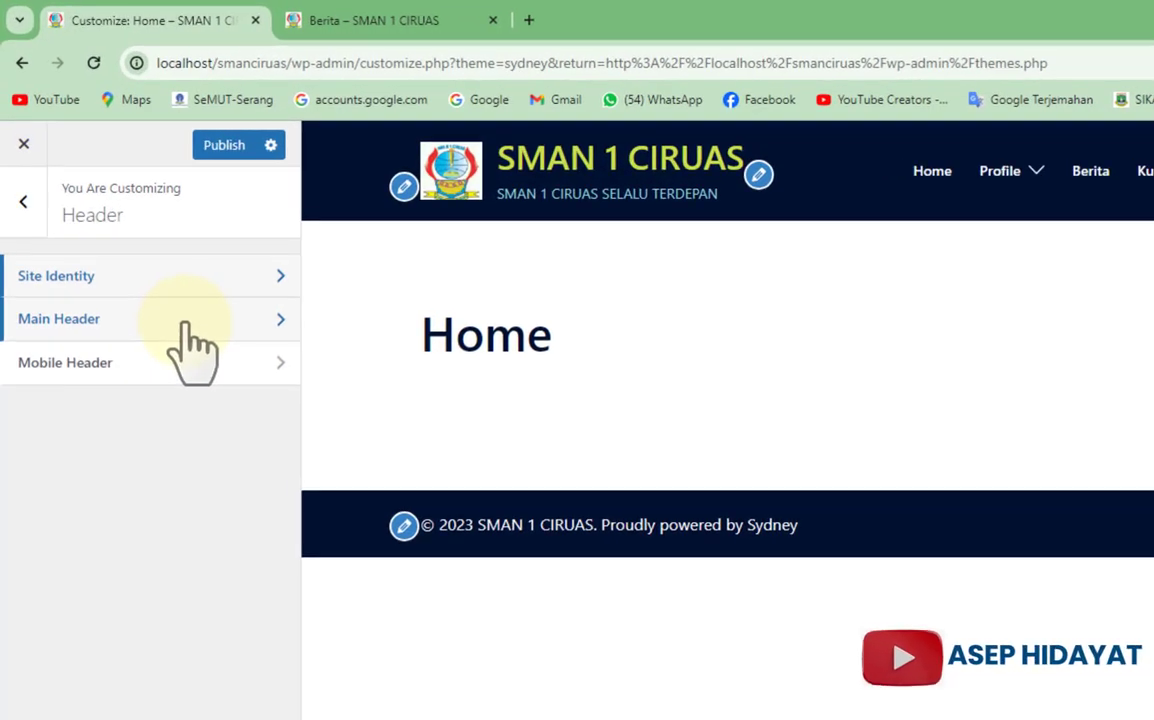
pyautogui.click(186, 322)
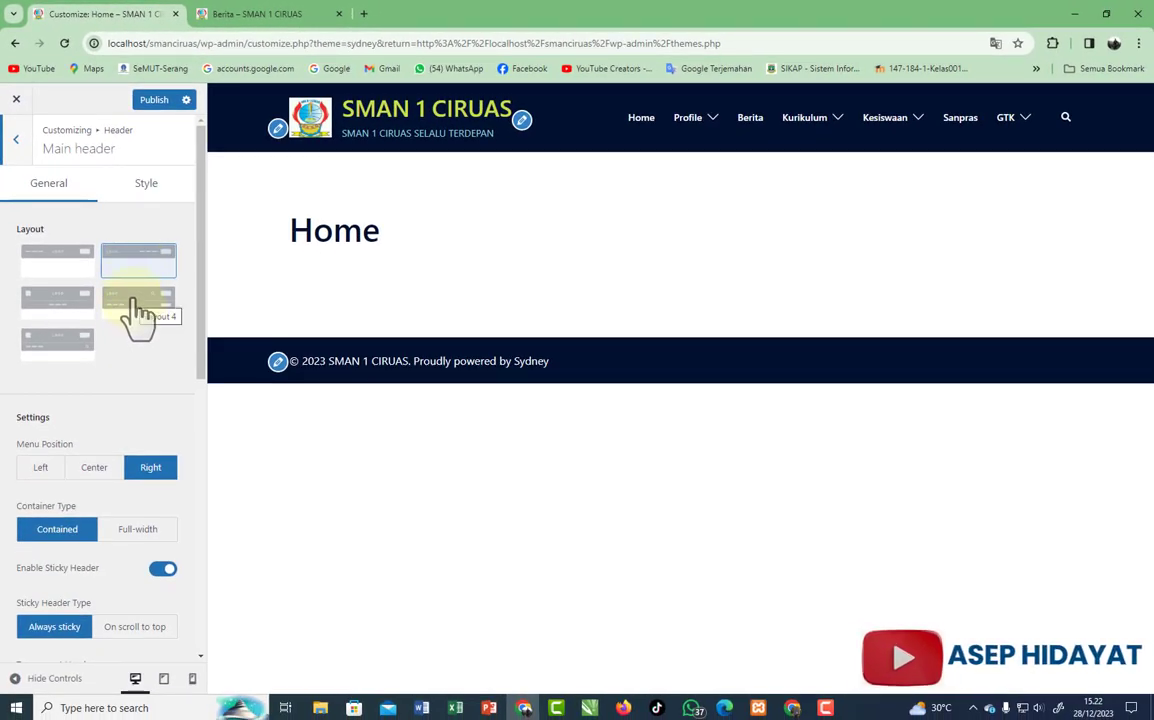
pyautogui.click(137, 300)
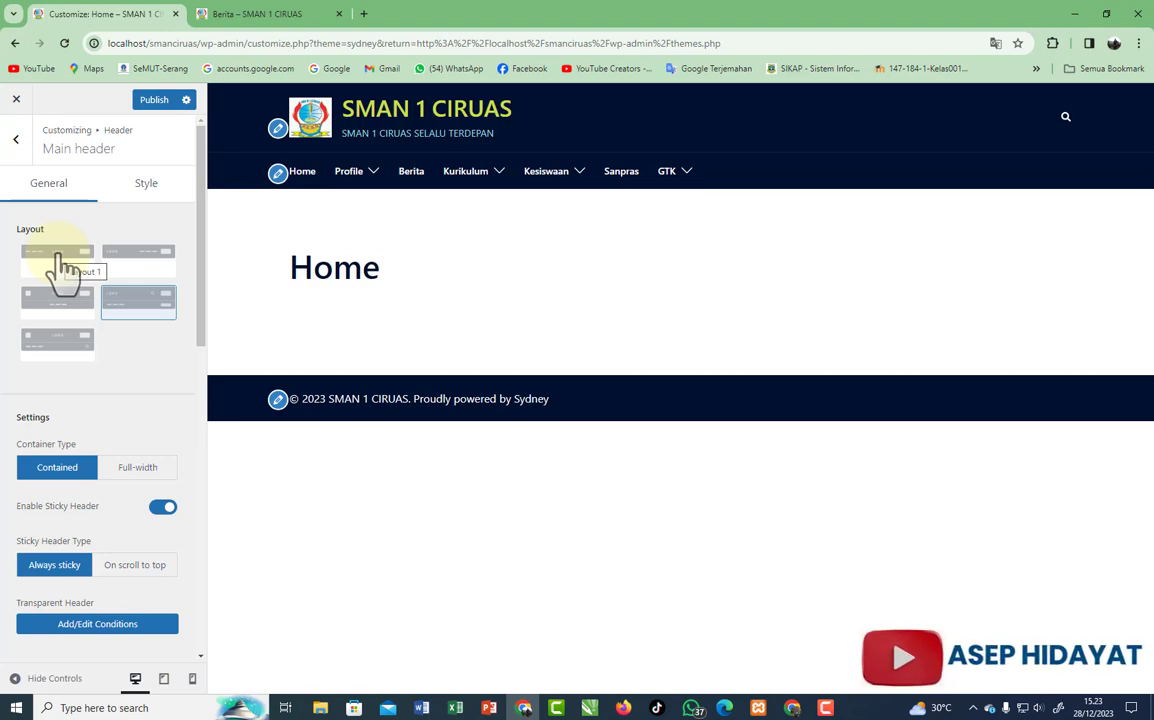
pyautogui.click(140, 268)
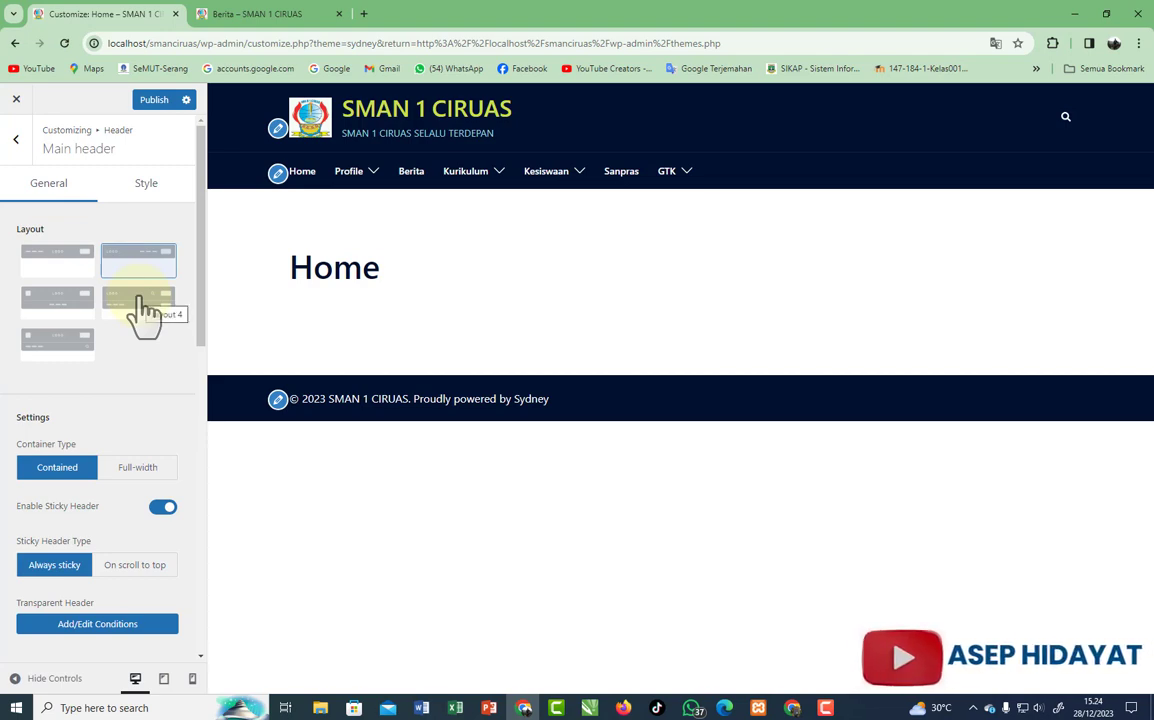
# Step: Reload the customizer, discarding the unsaved changes, and reopen the Main Header settings to check the menu in the preview
pyautogui.click(65, 44)
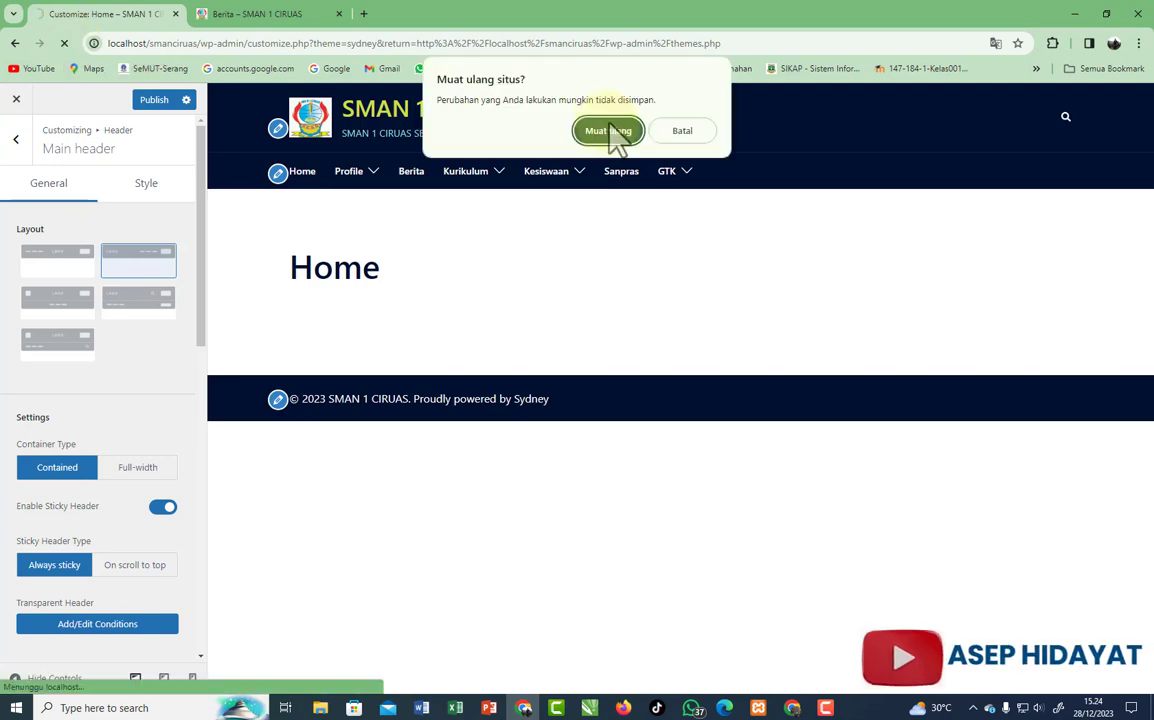
pyautogui.click(612, 134)
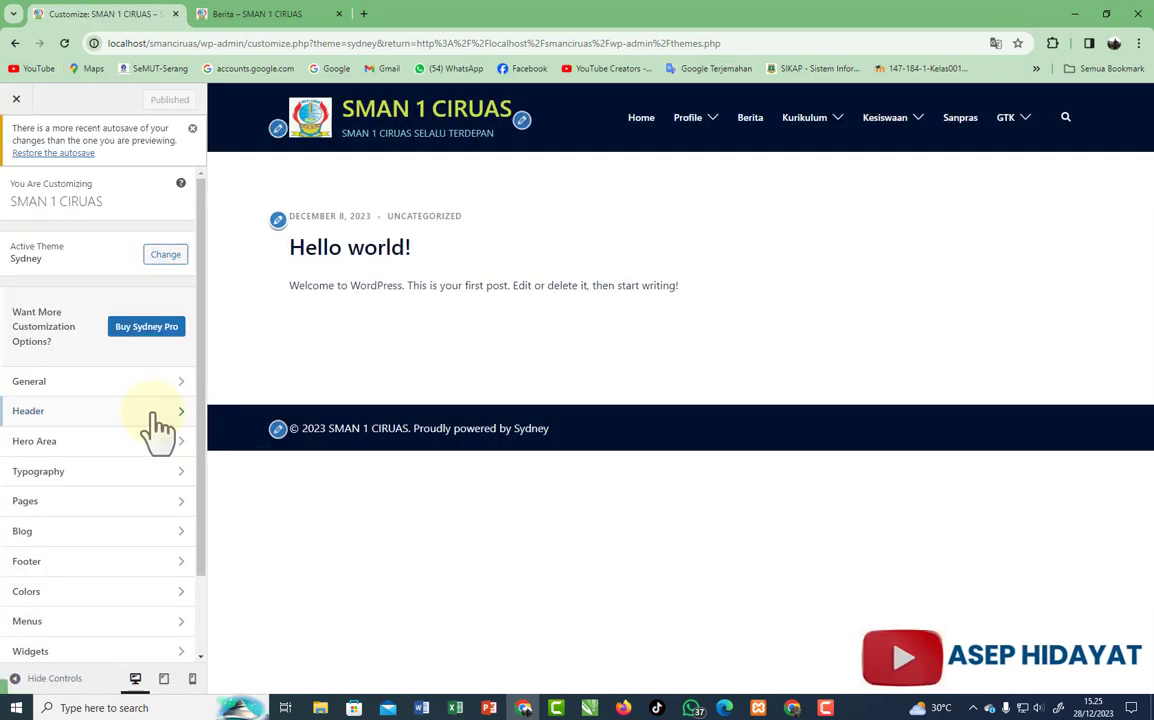
pyautogui.click(157, 418)
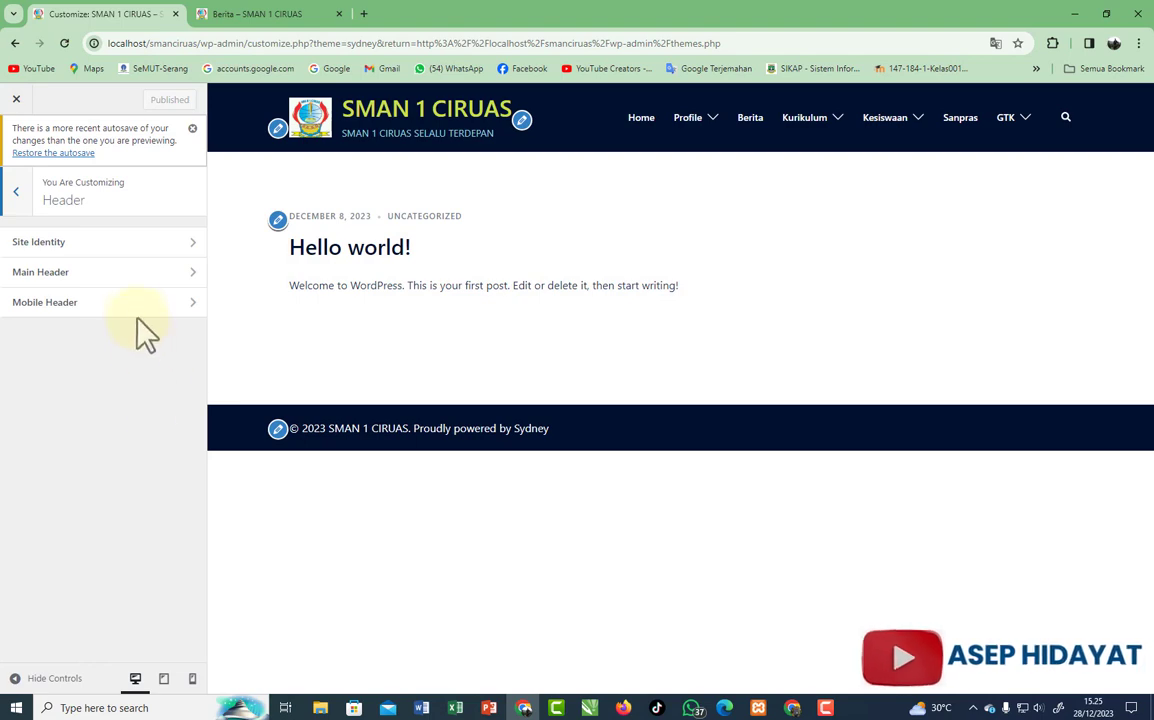
pyautogui.click(158, 271)
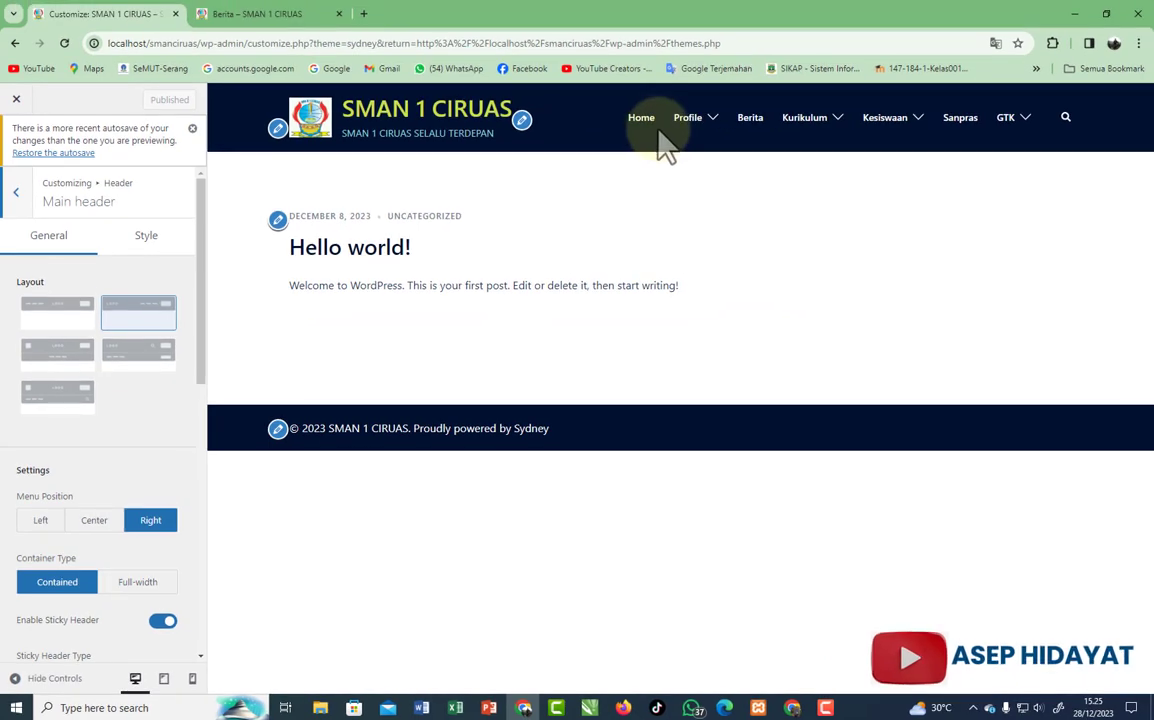
pyautogui.moveTo(1040, 140)
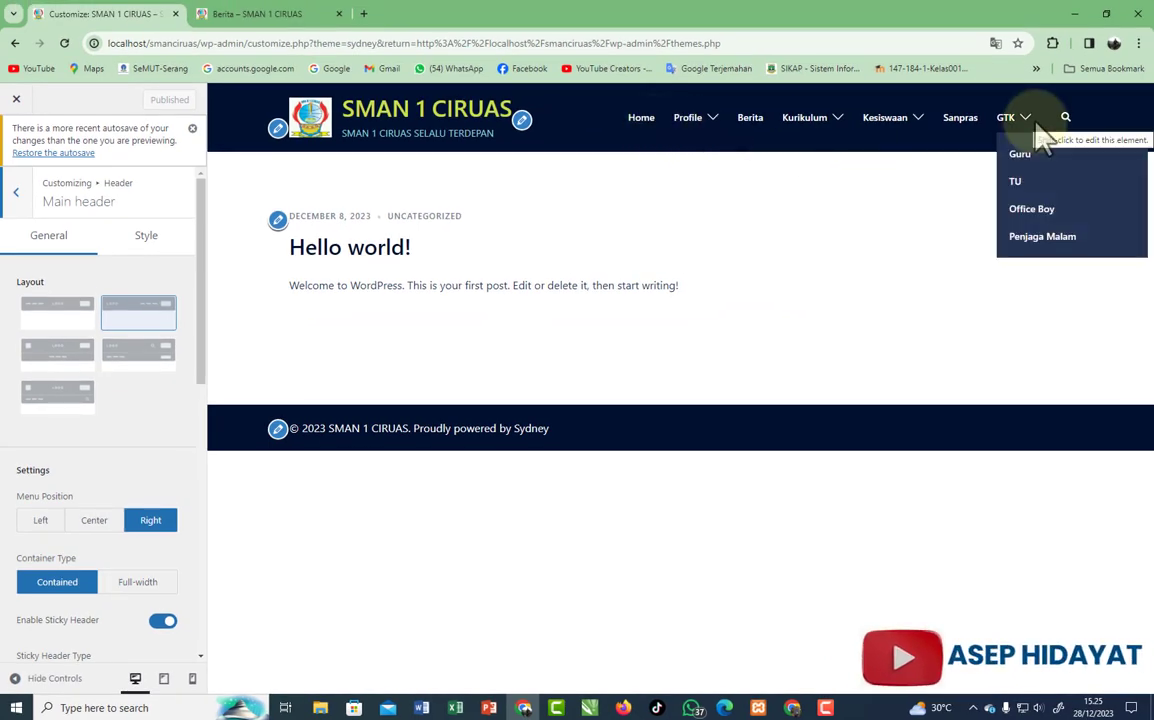
# Step: Try the Center and Left menu positions for the main header, and return the menu position to Right
pyautogui.click(95, 521)
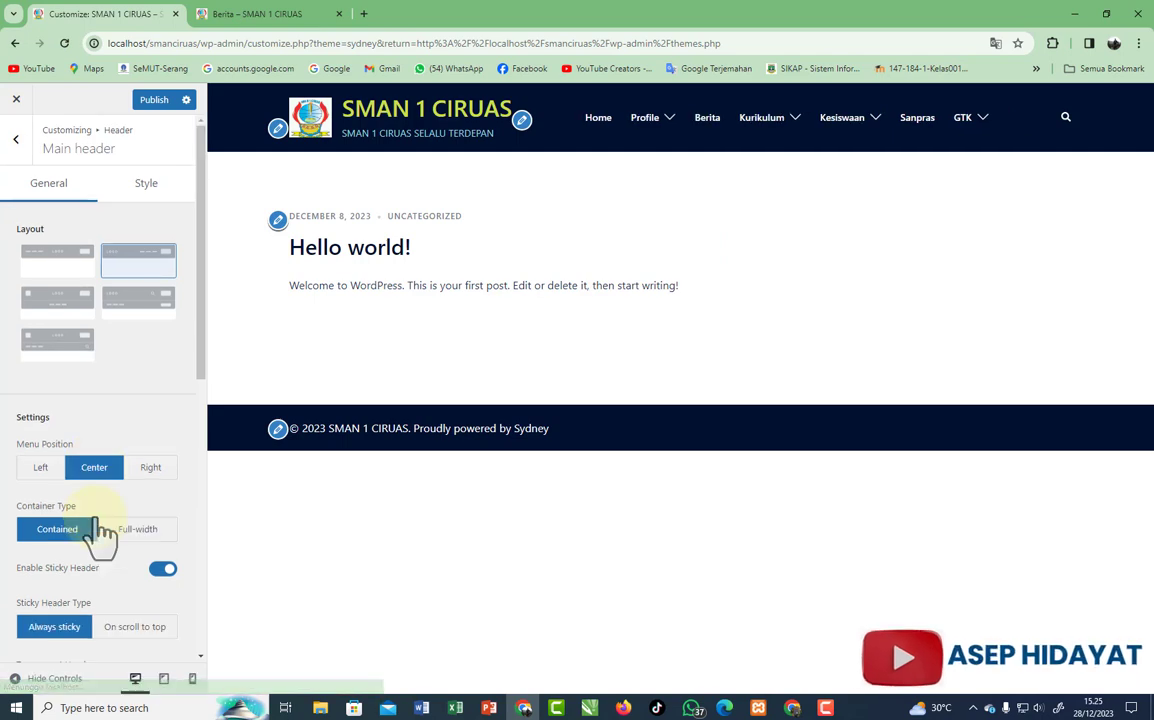
pyautogui.click(41, 468)
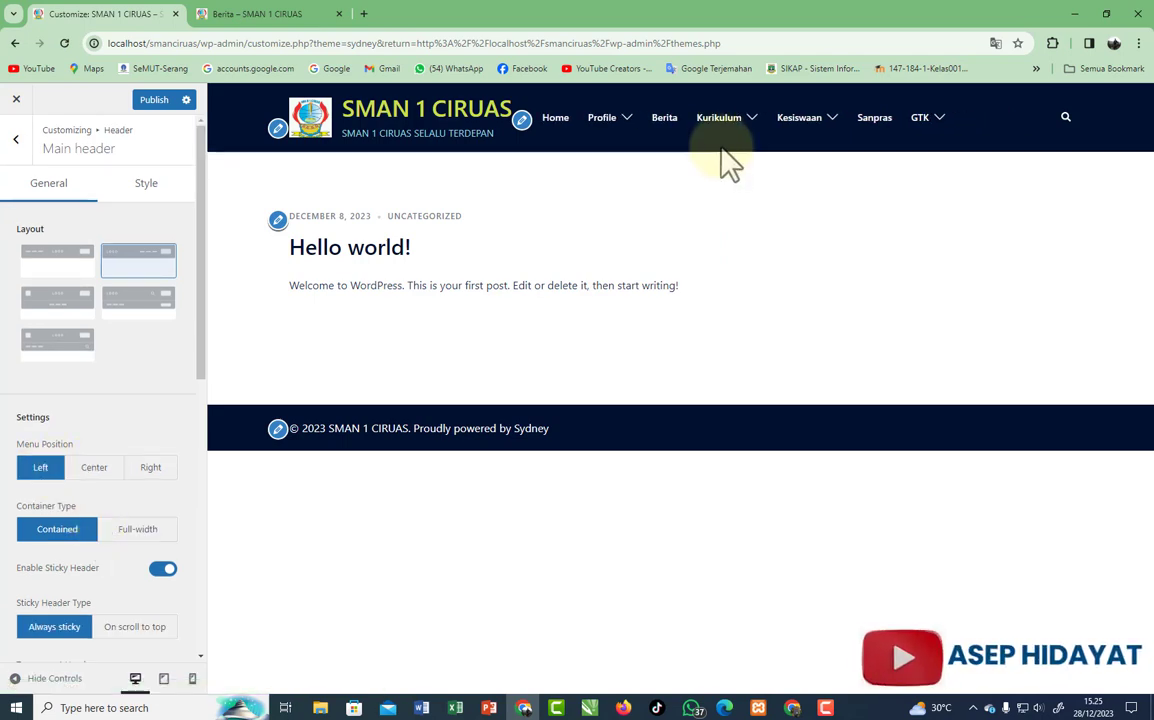
pyautogui.click(151, 468)
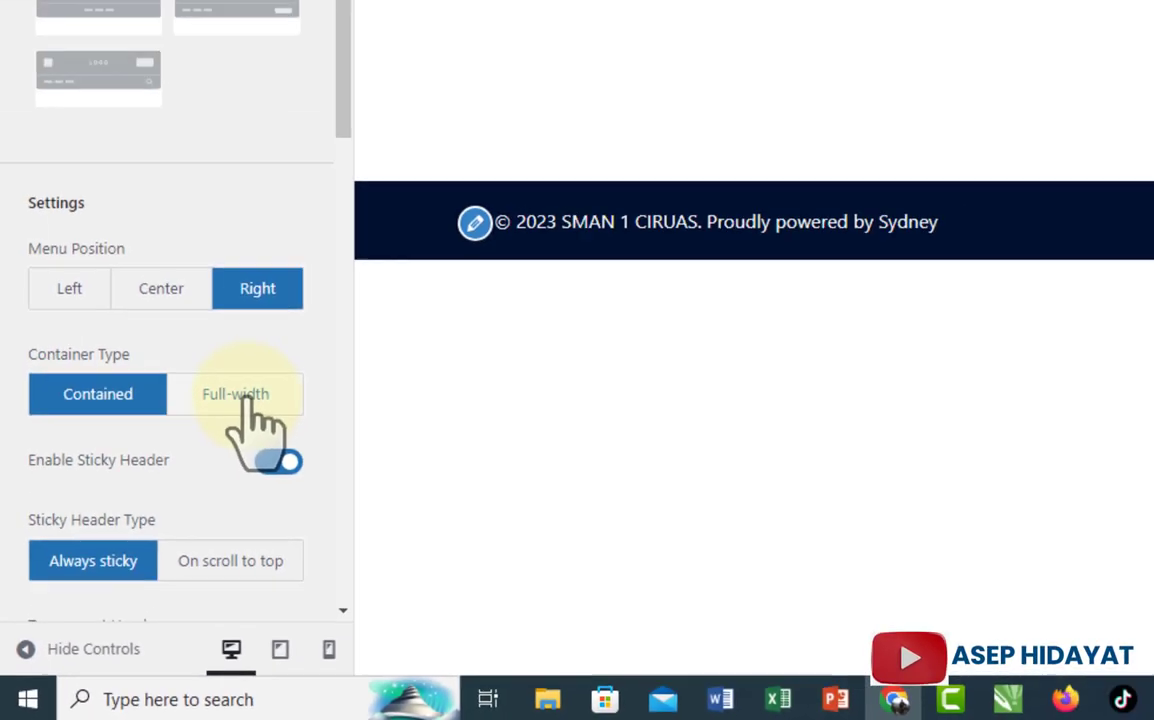
# Step: Set the header container type to Full-width, and try the On scroll to top sticky type before reselecting Always sticky
pyautogui.click(318, 292)
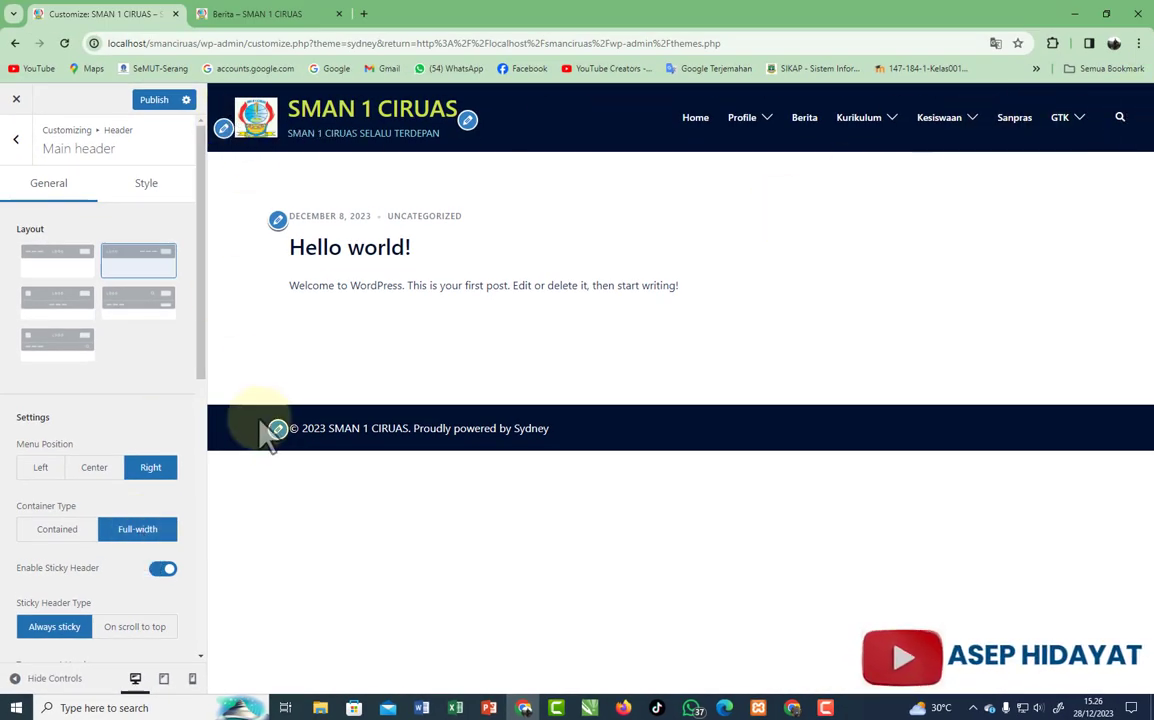
pyautogui.scroll(-2, 194, 497)
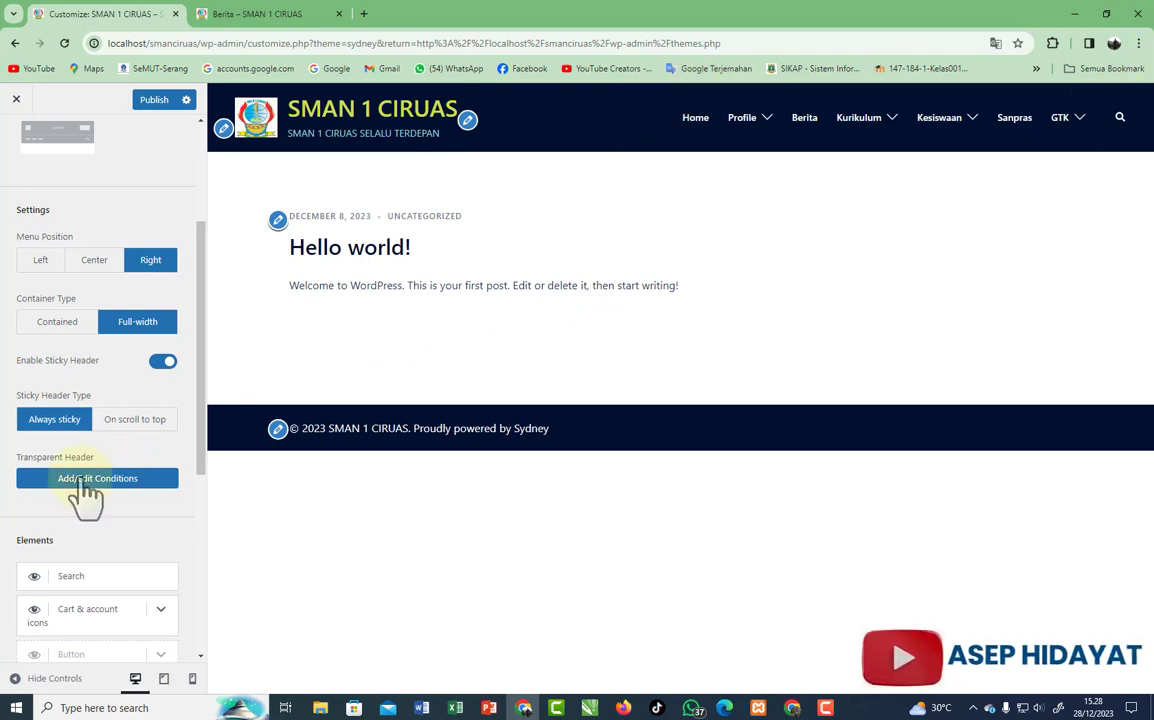
pyautogui.click(135, 422)
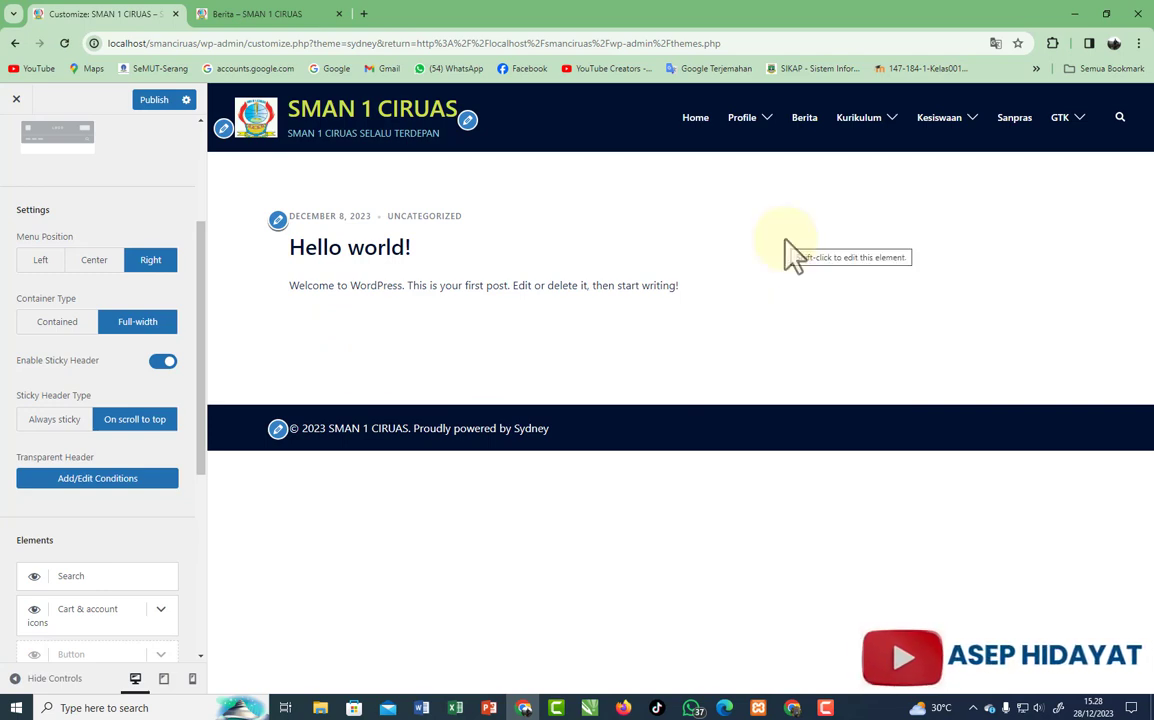
pyautogui.click(56, 420)
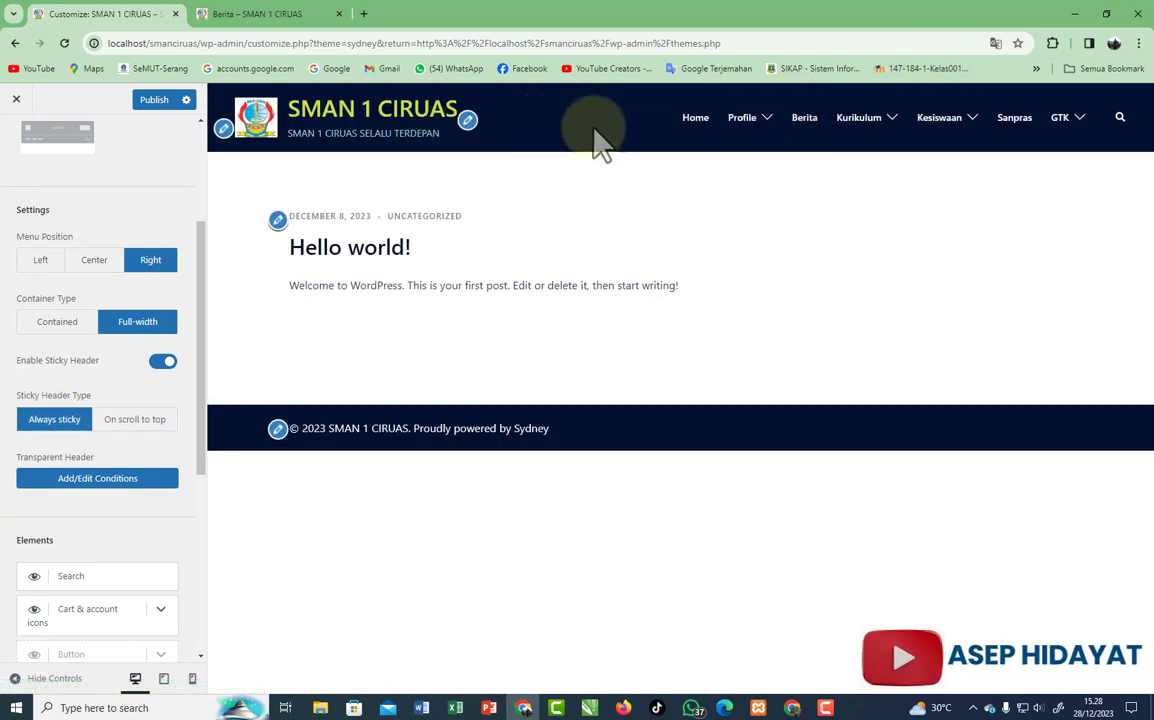
# Step: Review the remaining main header settings and open the Sydney Pro upgrade page to view its plans
pyautogui.scroll(-4, 205, 358)
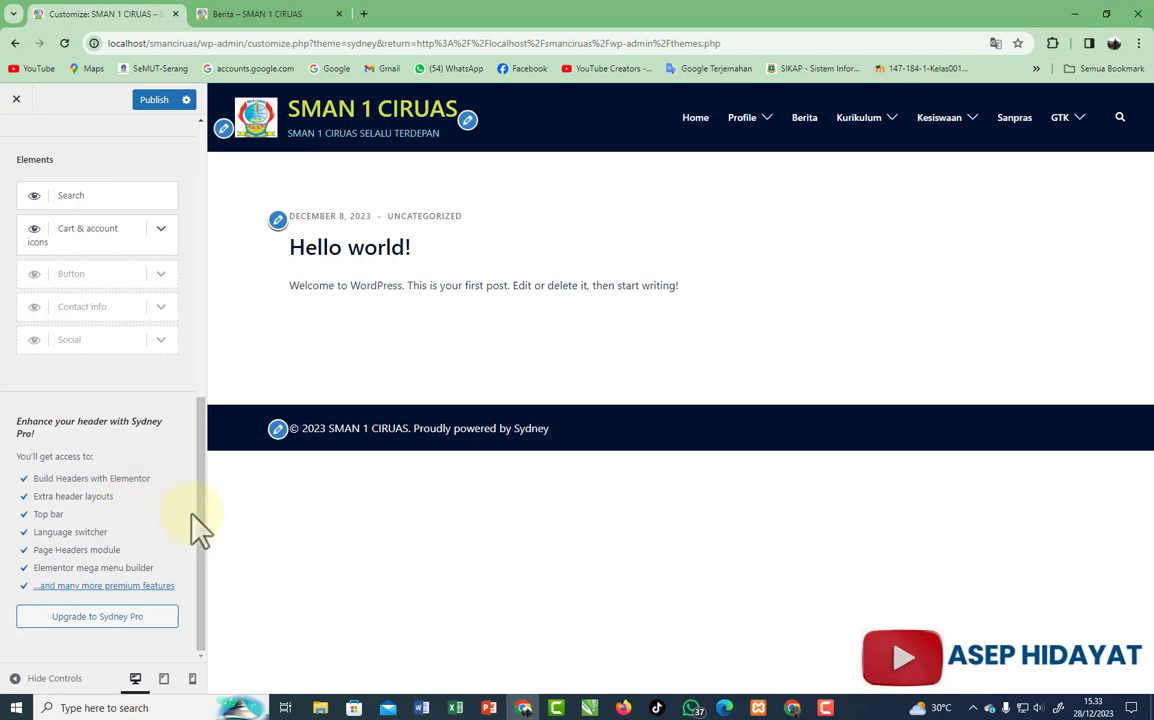
pyautogui.moveTo(202, 530); pyautogui.dragTo(193, 240)
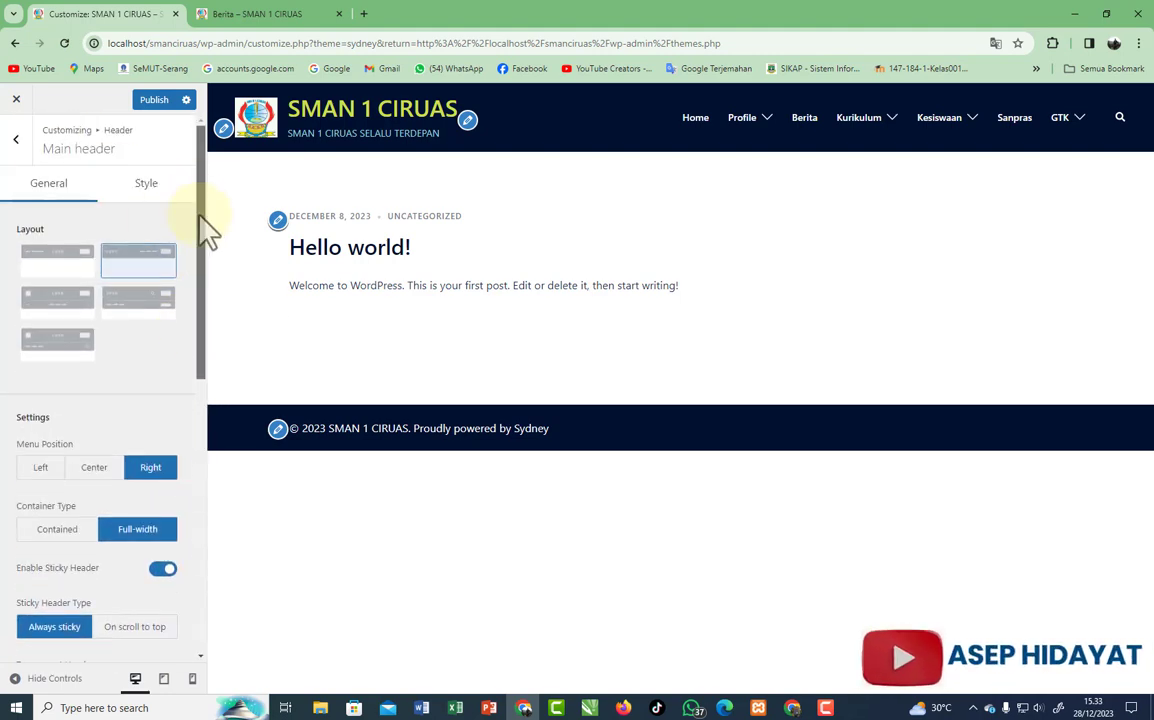
pyautogui.scroll(-1, 200, 260)
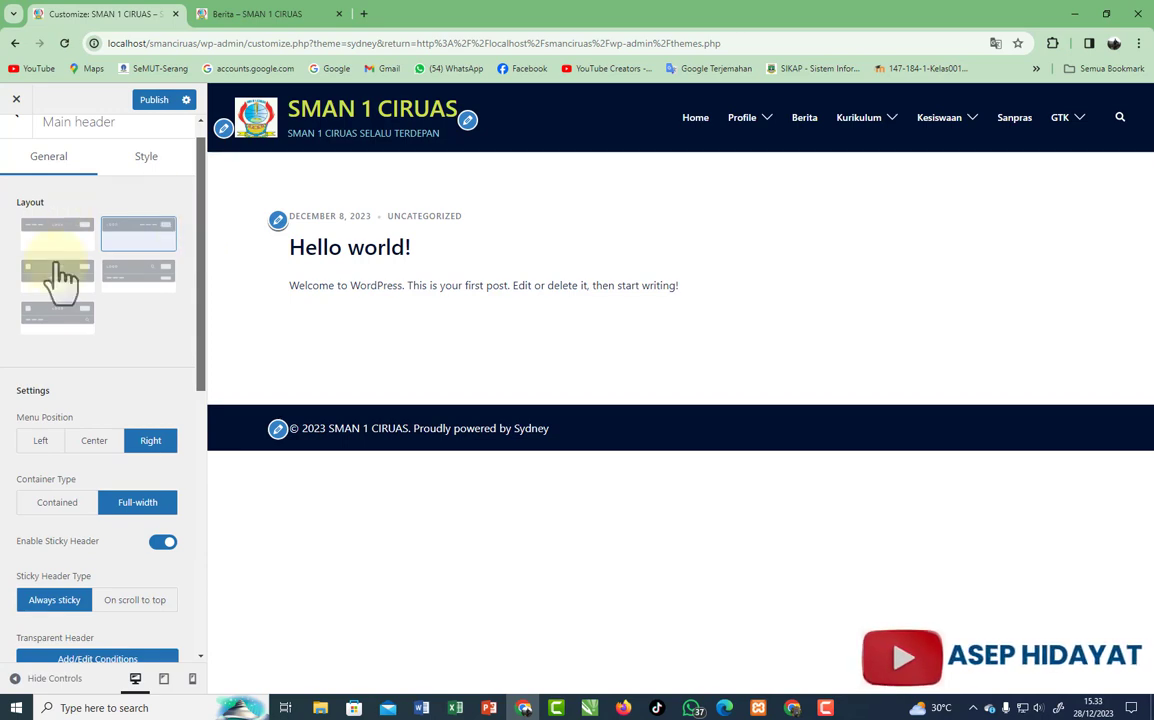
pyautogui.moveTo(201, 343); pyautogui.dragTo(196, 598)
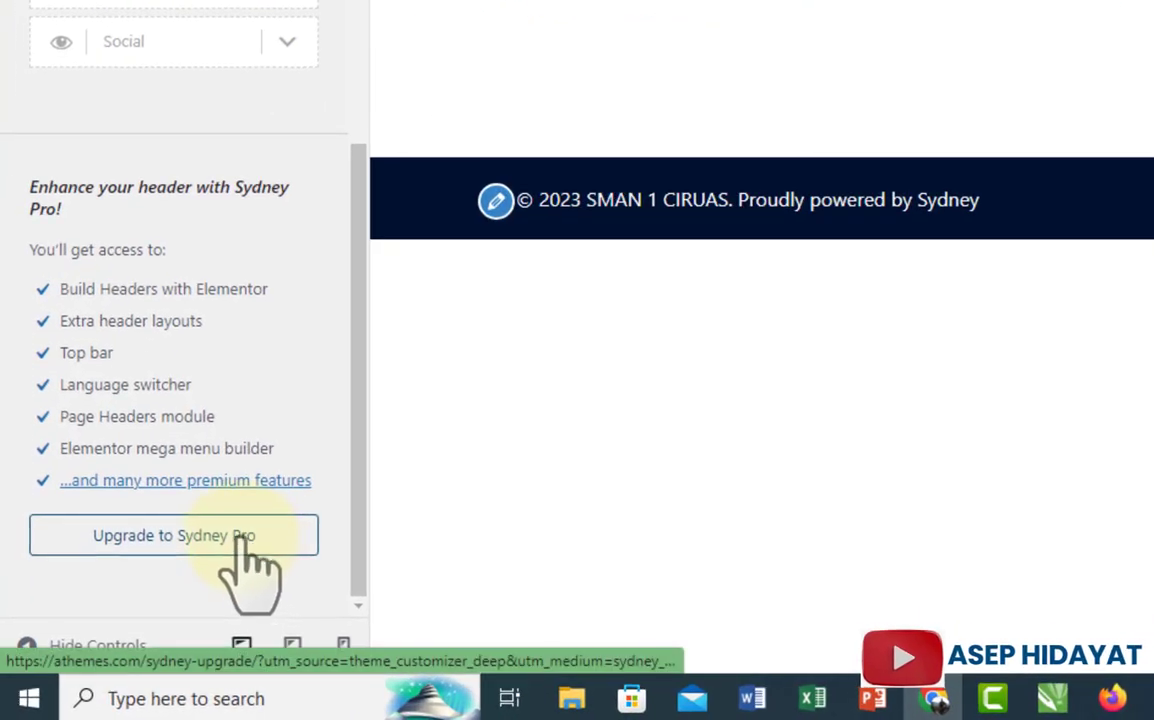
pyautogui.click(240, 540)
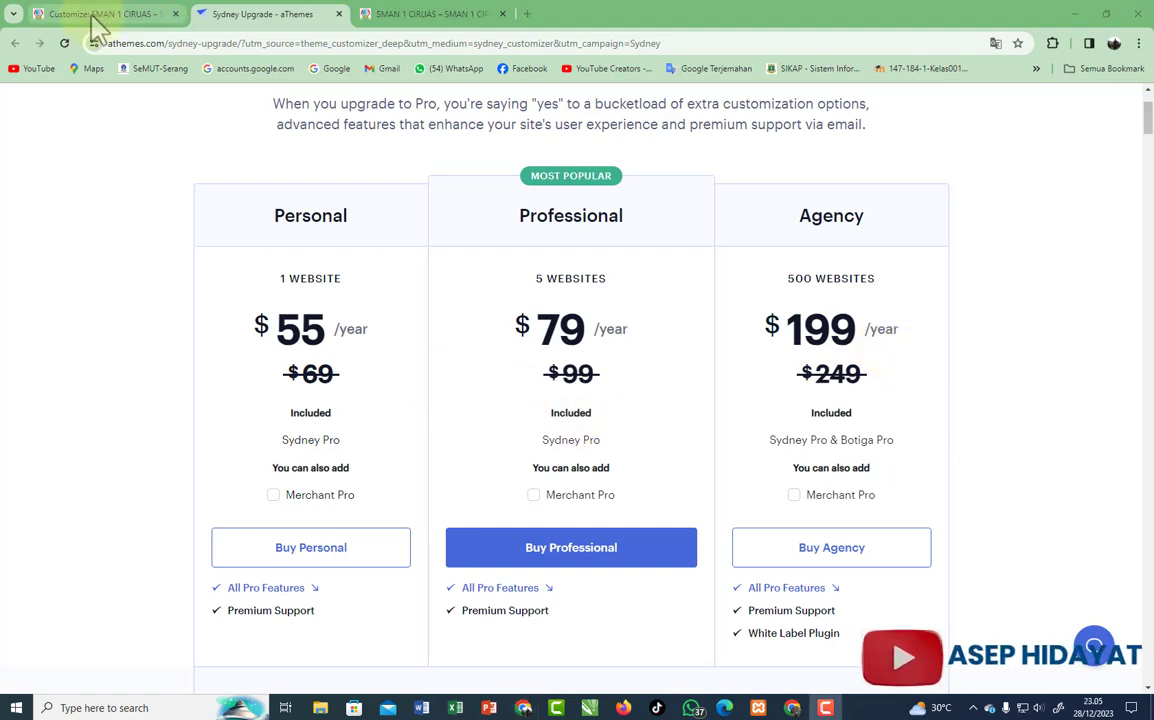
# Step: Return to the customizer, open the main header's style settings, and set the background color to green #0E830A
pyautogui.click(95, 18)
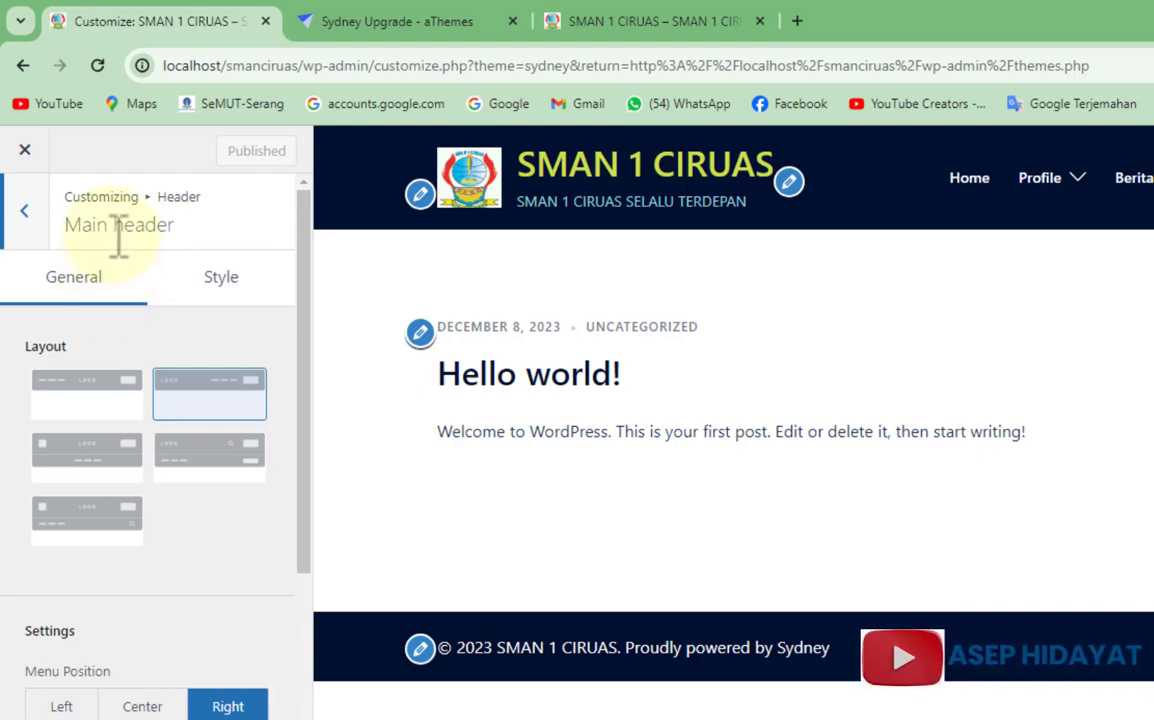
pyautogui.click(224, 285)
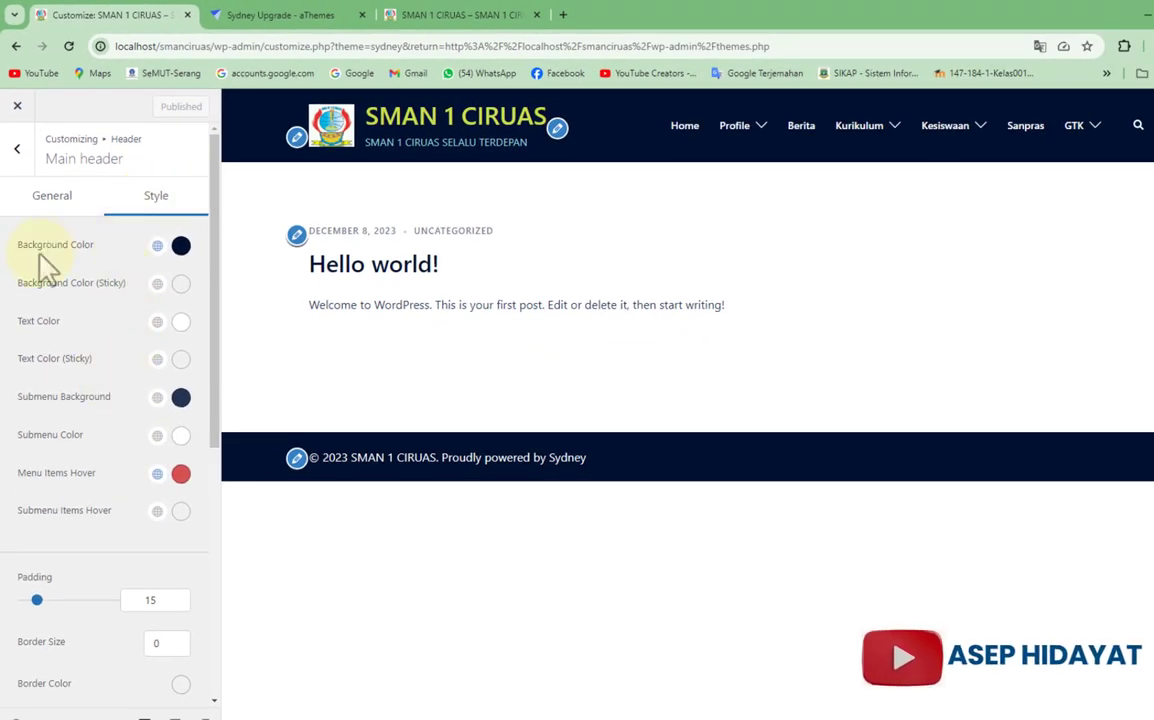
pyautogui.click(181, 248)
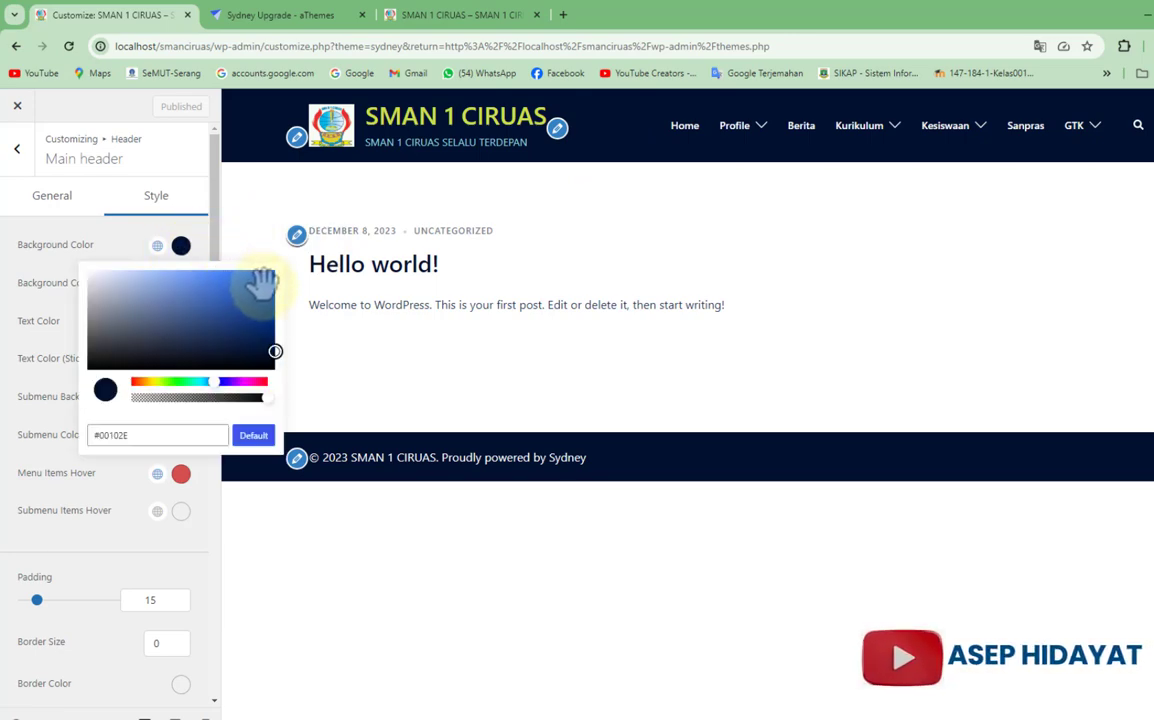
pyautogui.click(175, 380)
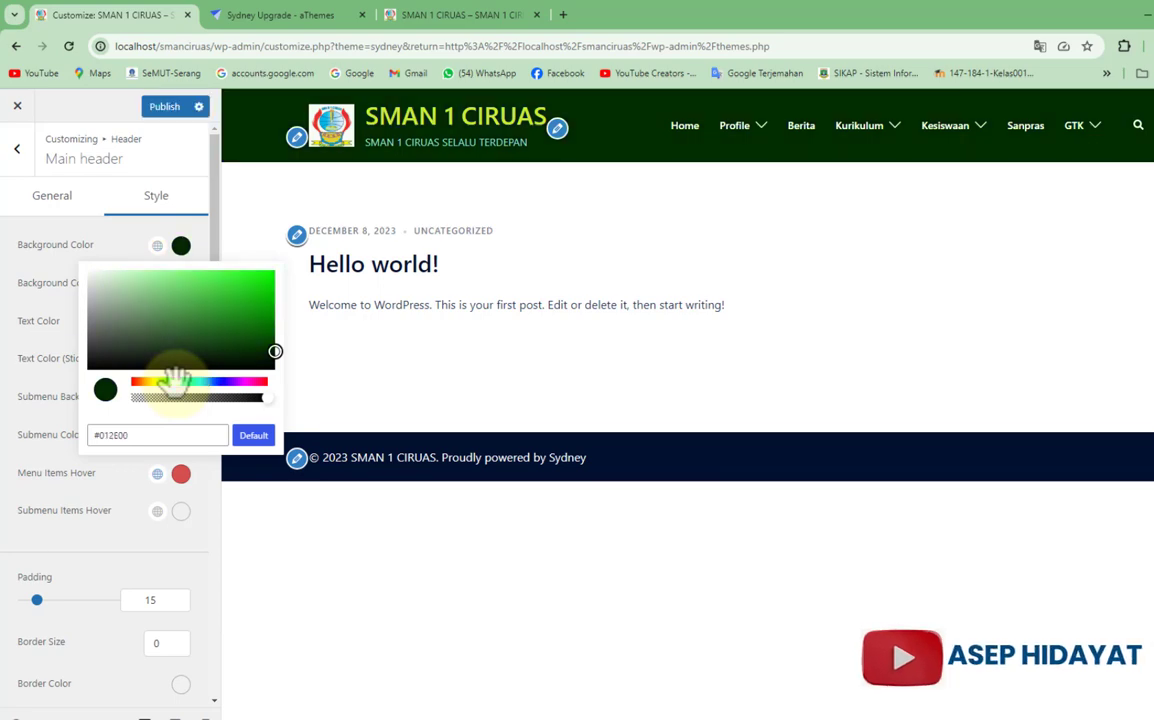
pyautogui.click(269, 354)
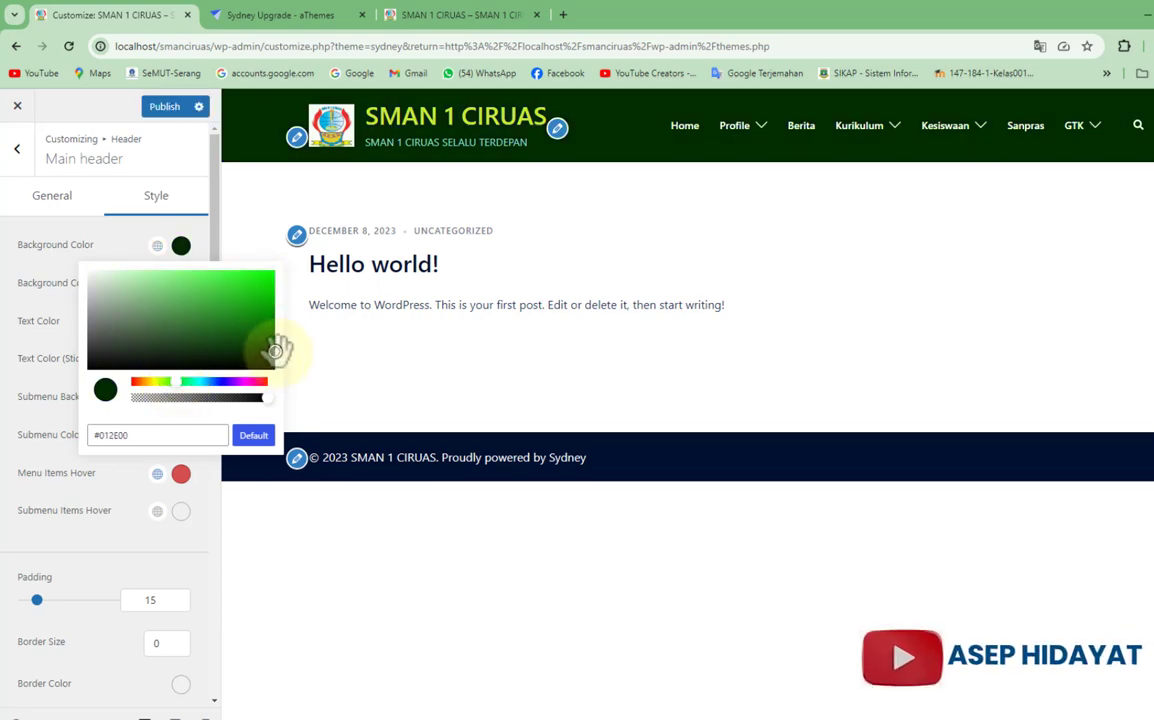
pyautogui.moveTo(270, 355)
pyautogui.mouseDown()
pyautogui.moveTo(252, 337)
pyautogui.moveTo(260, 319)
pyautogui.mouseUp()
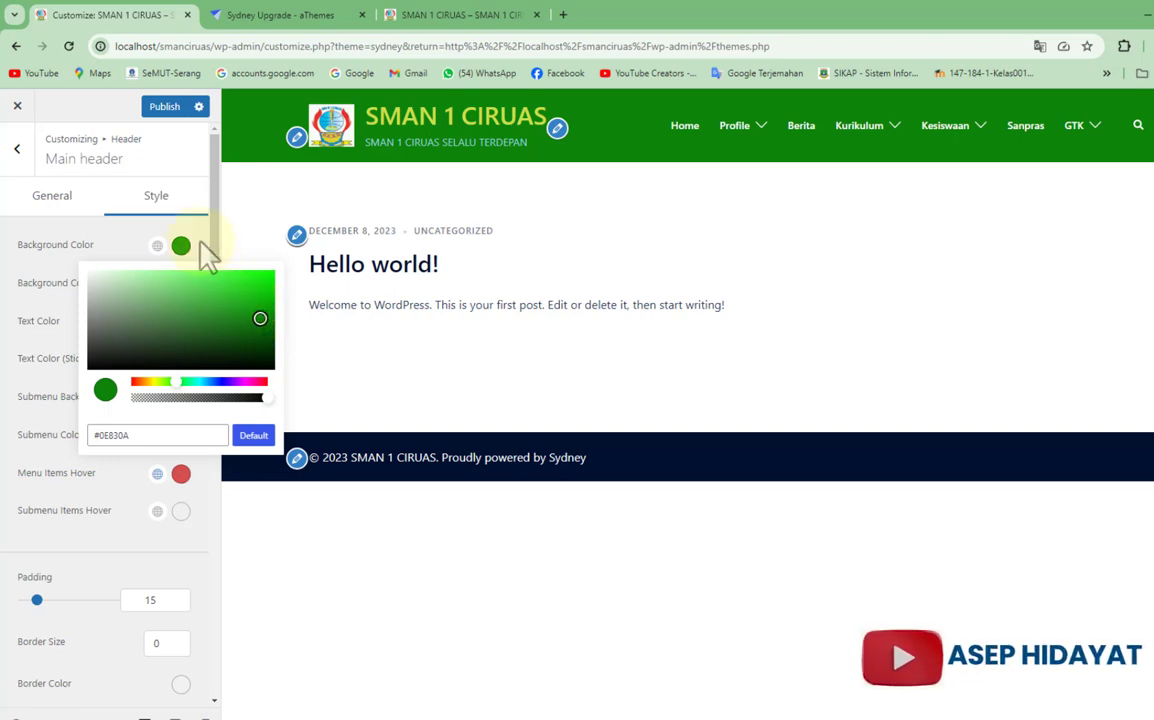
pyautogui.click(199, 207)
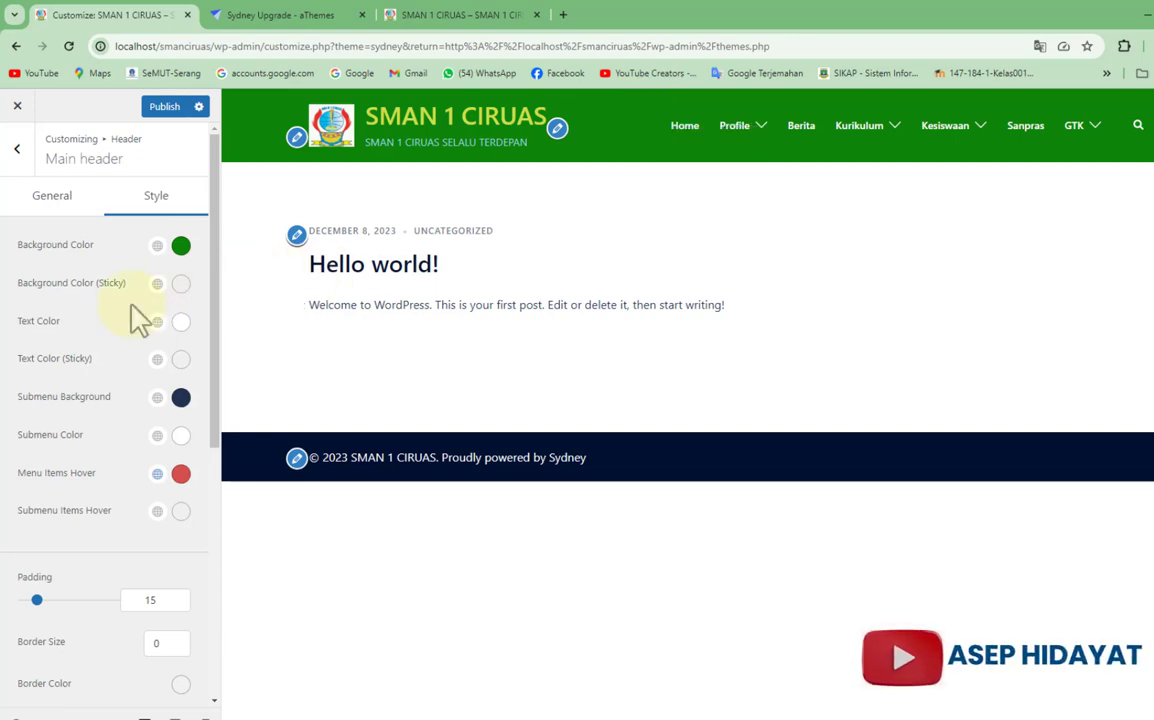
# Step: Set the main header's sticky background color to dark blue
pyautogui.click(182, 286)
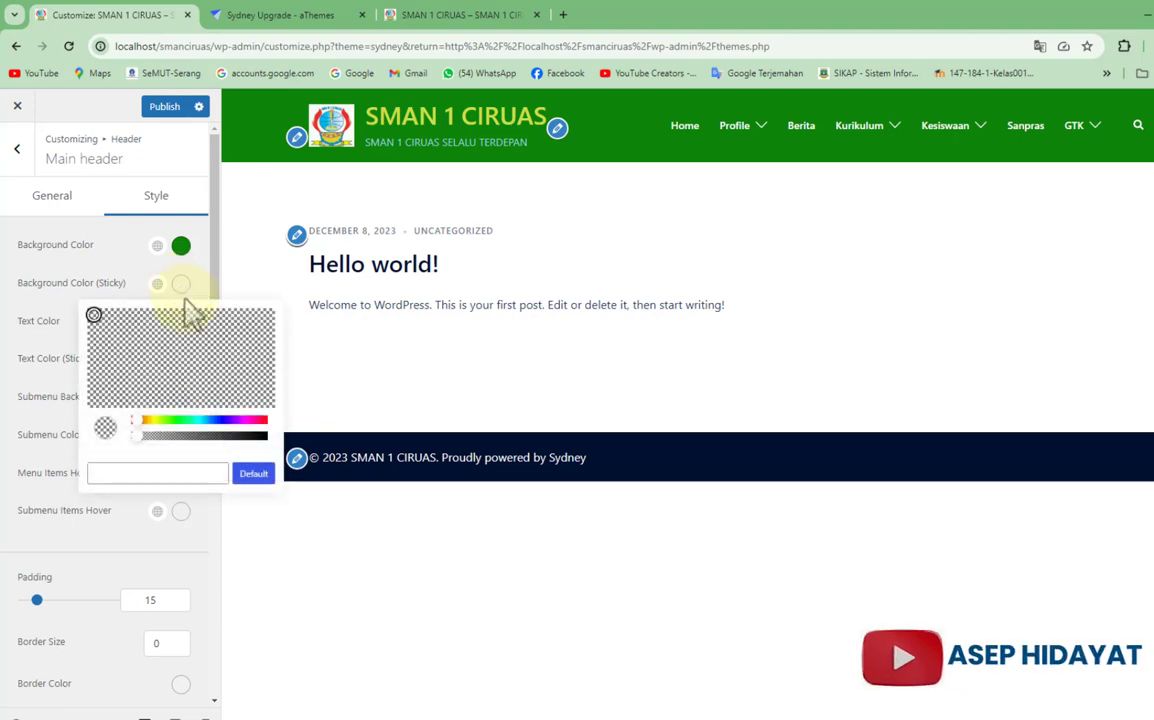
pyautogui.click(214, 421)
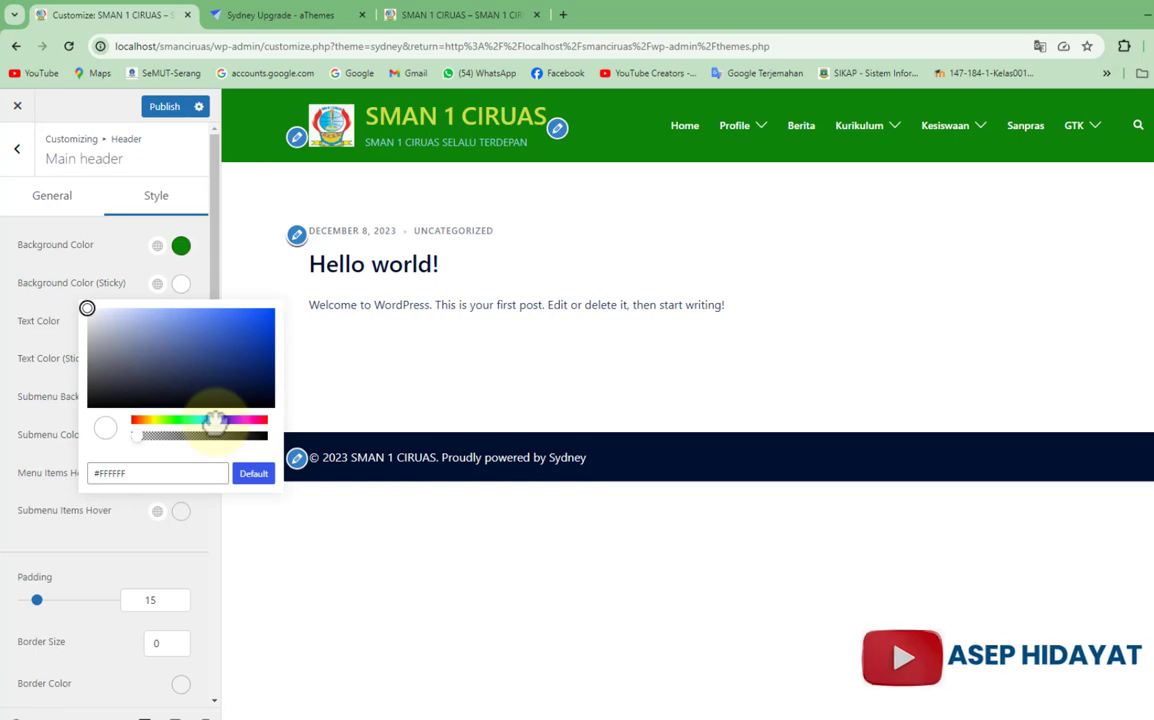
pyautogui.click(267, 358)
pyautogui.click(208, 280)
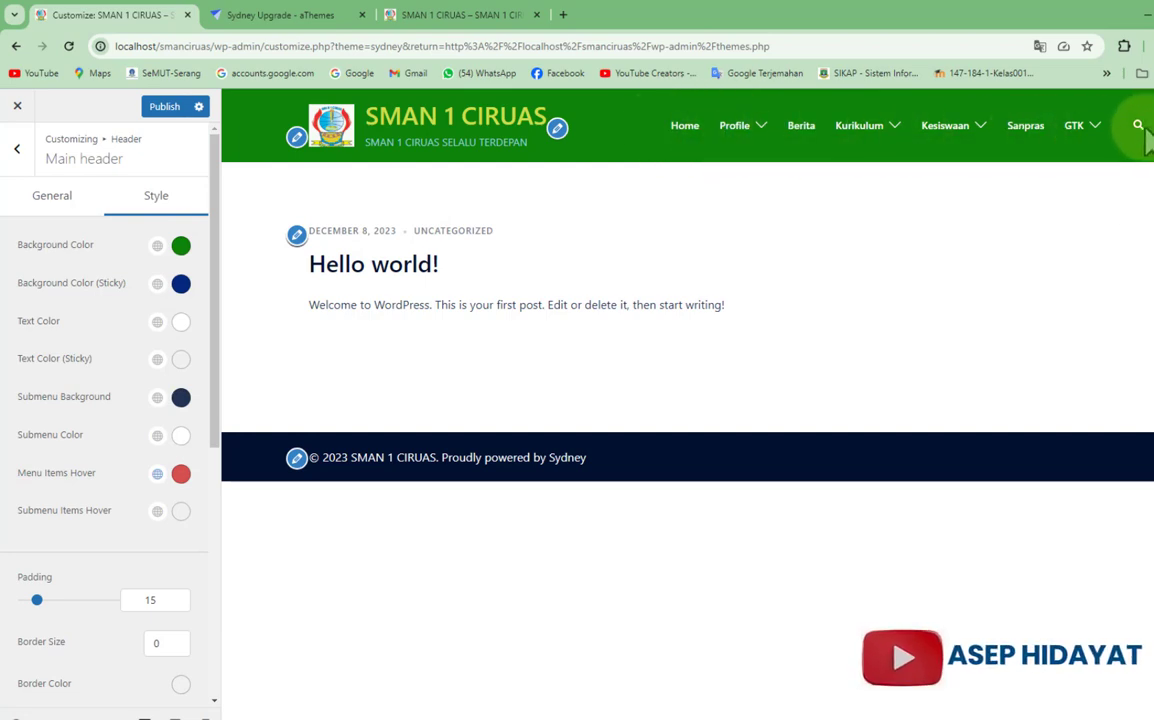
# Step: Set the main header's text color to yellow #C7CF0C and check the menu in the preview
pyautogui.click(181, 323)
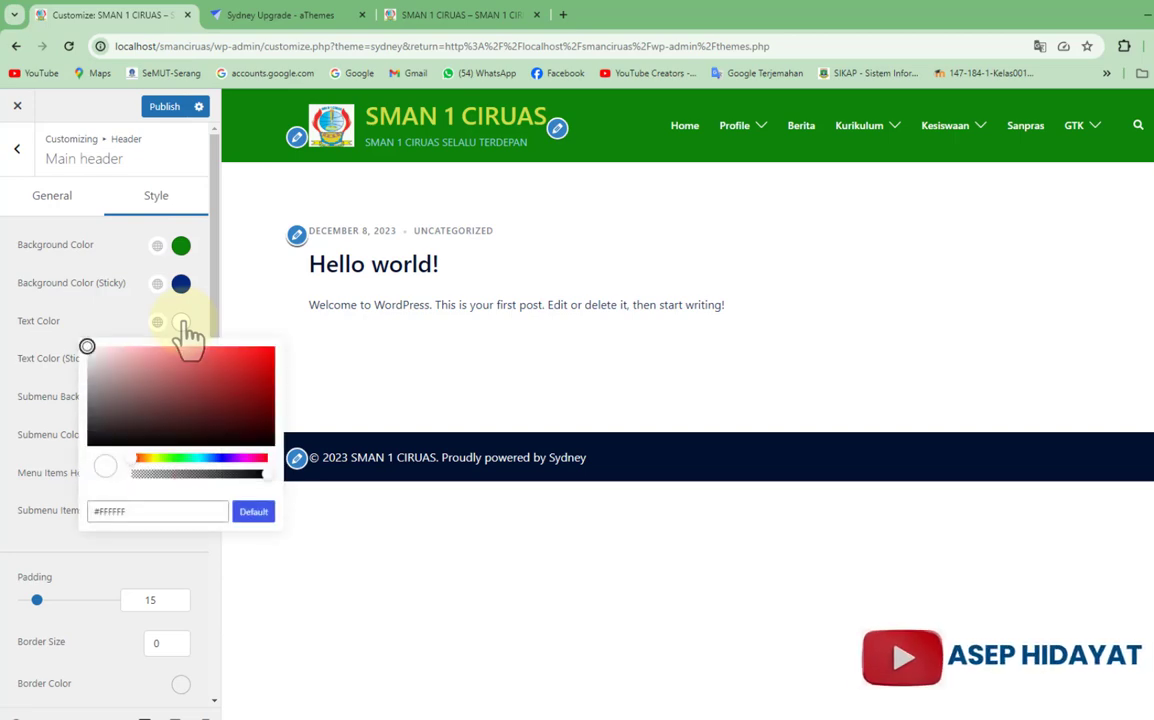
pyautogui.click(154, 458)
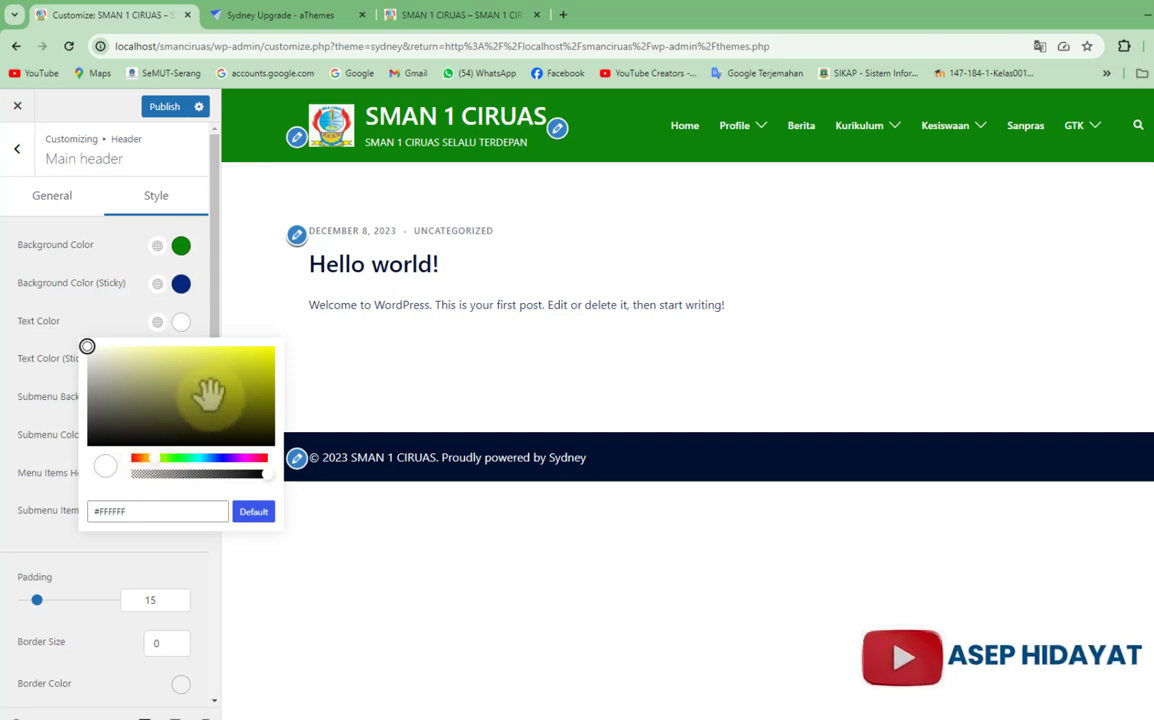
pyautogui.click(264, 364)
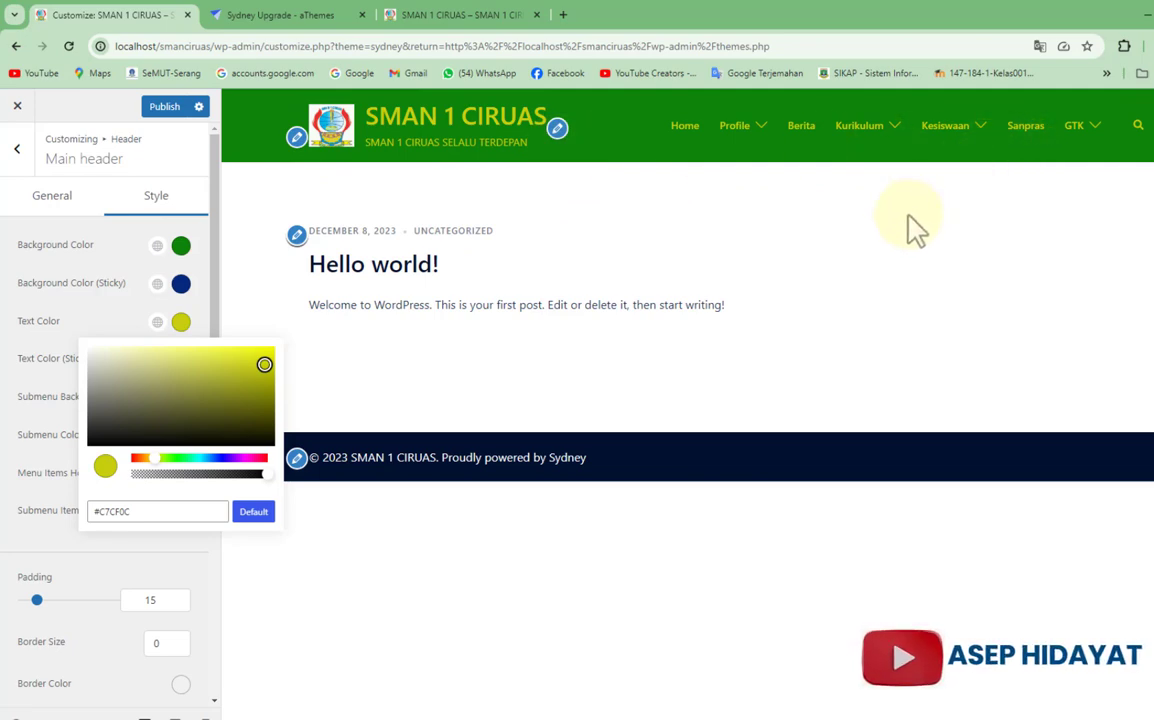
pyautogui.click(210, 270)
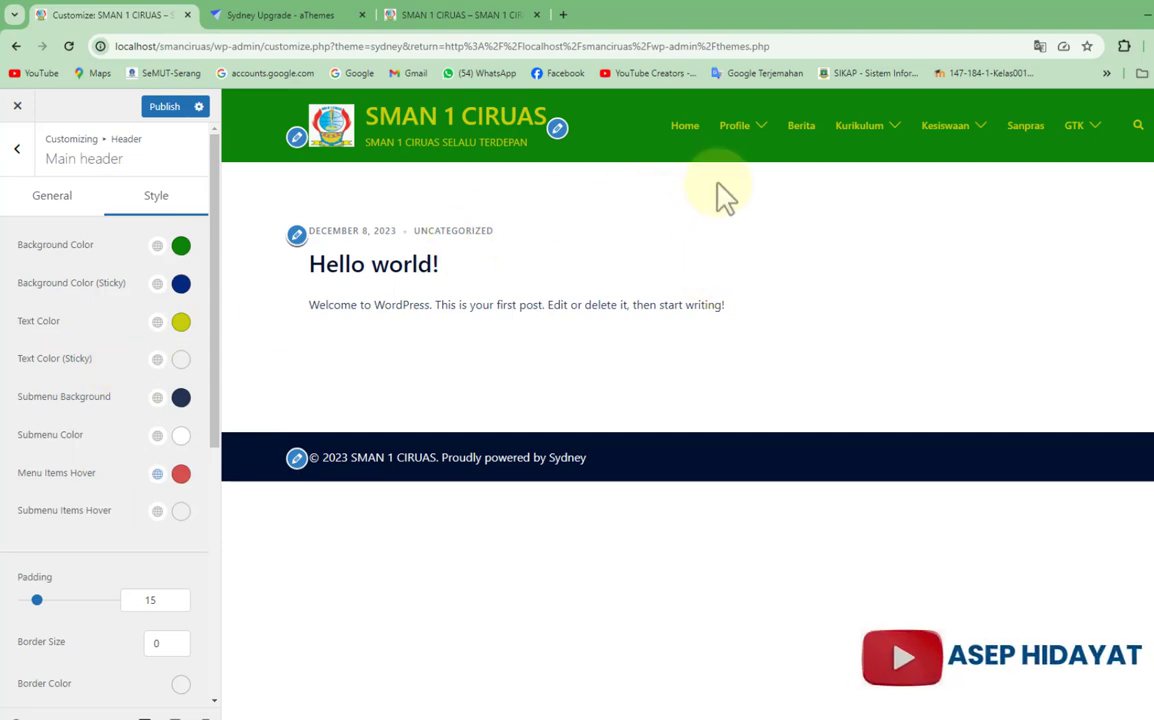
pyautogui.moveTo(985, 138)
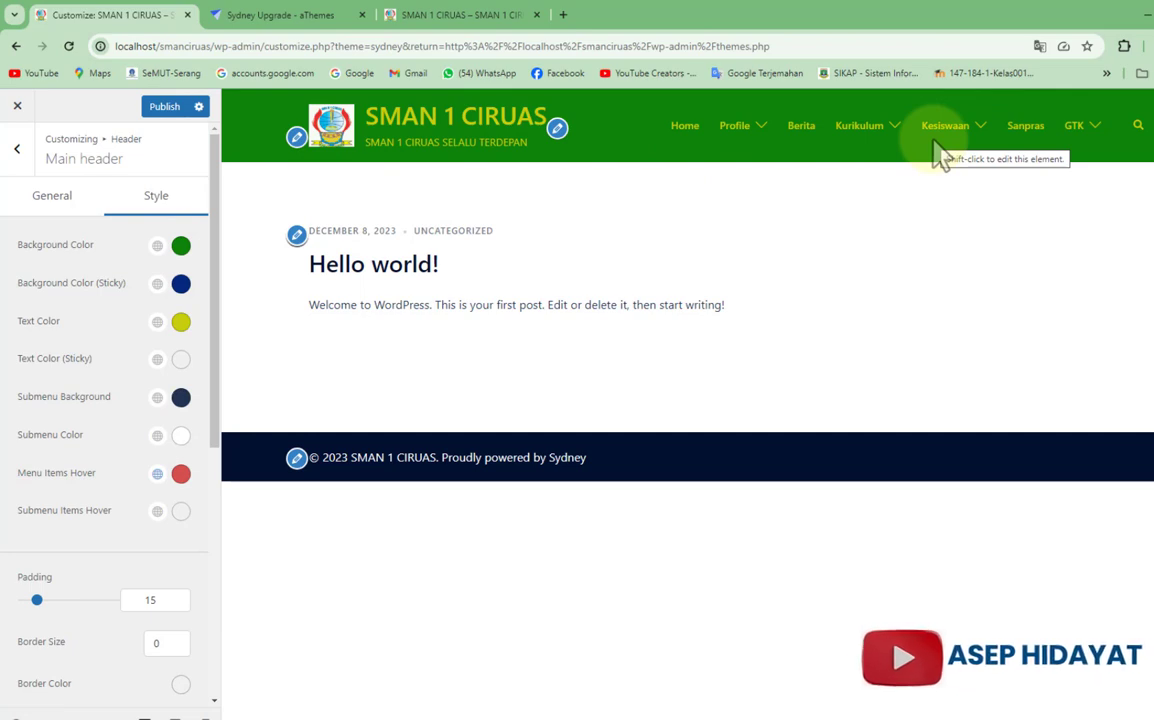
# Step: Set the main header's sticky text color to light cyan
pyautogui.click(181, 360)
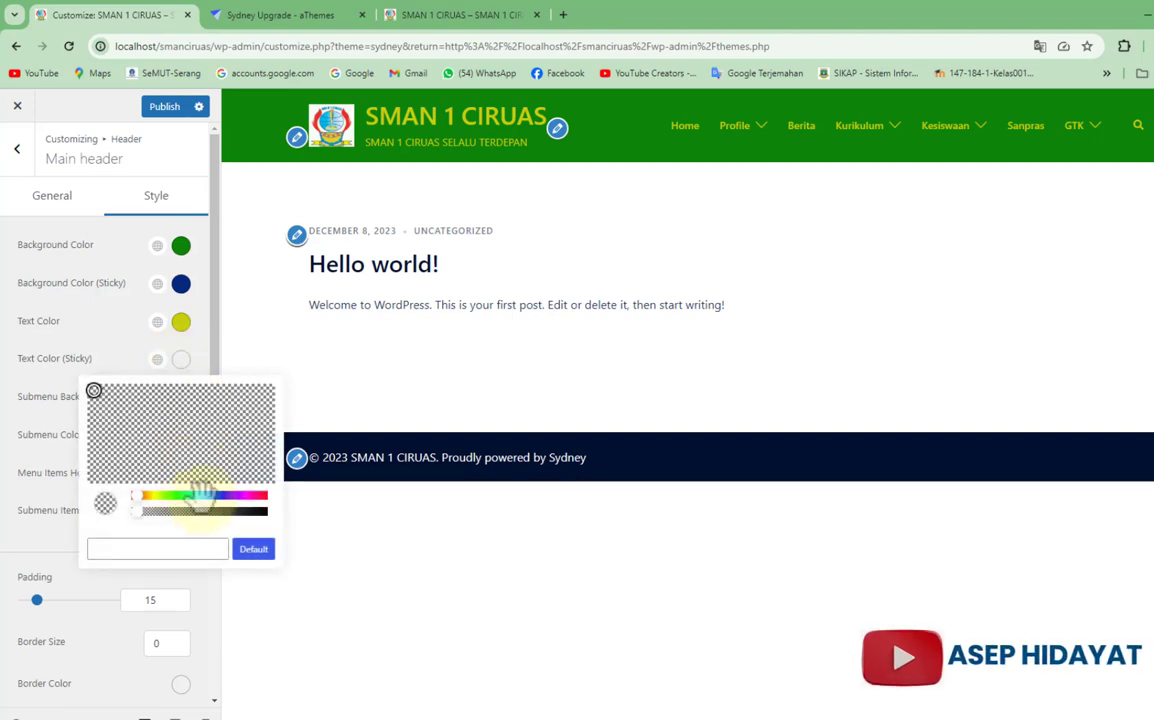
pyautogui.click(202, 496)
pyautogui.click(224, 396)
pyautogui.click(206, 350)
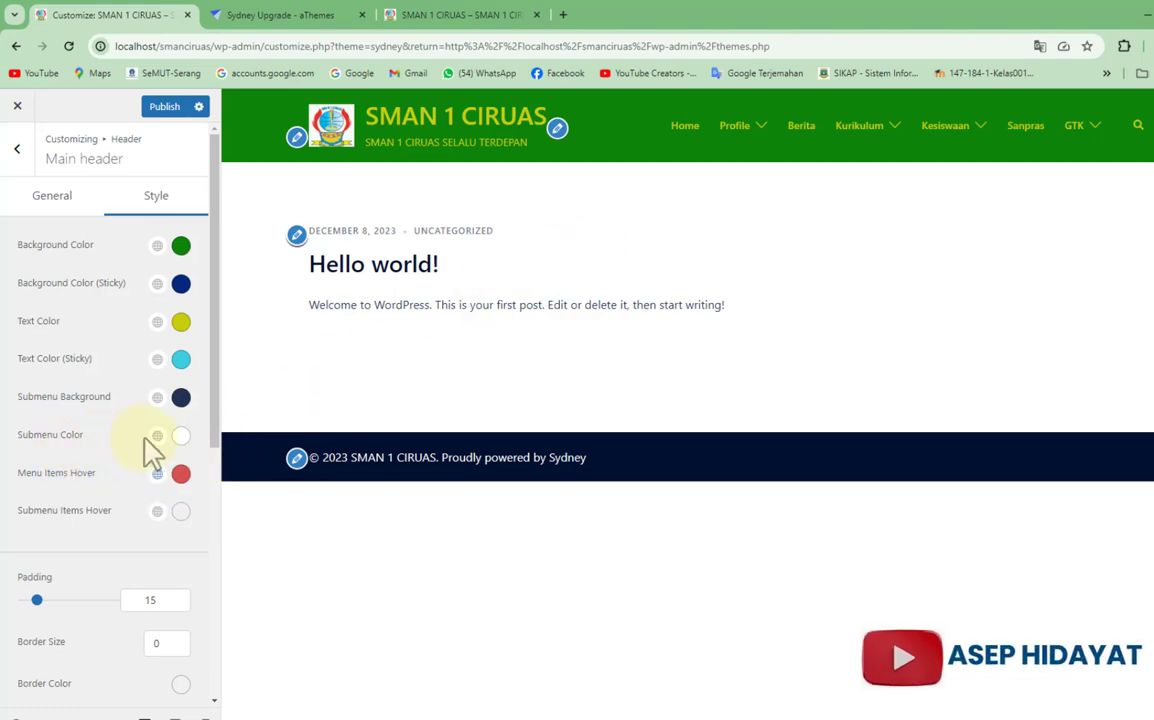
# Step: Set the submenu text color to red #DD082D and check the Profile submenu in the preview
pyautogui.moveTo(760, 142)
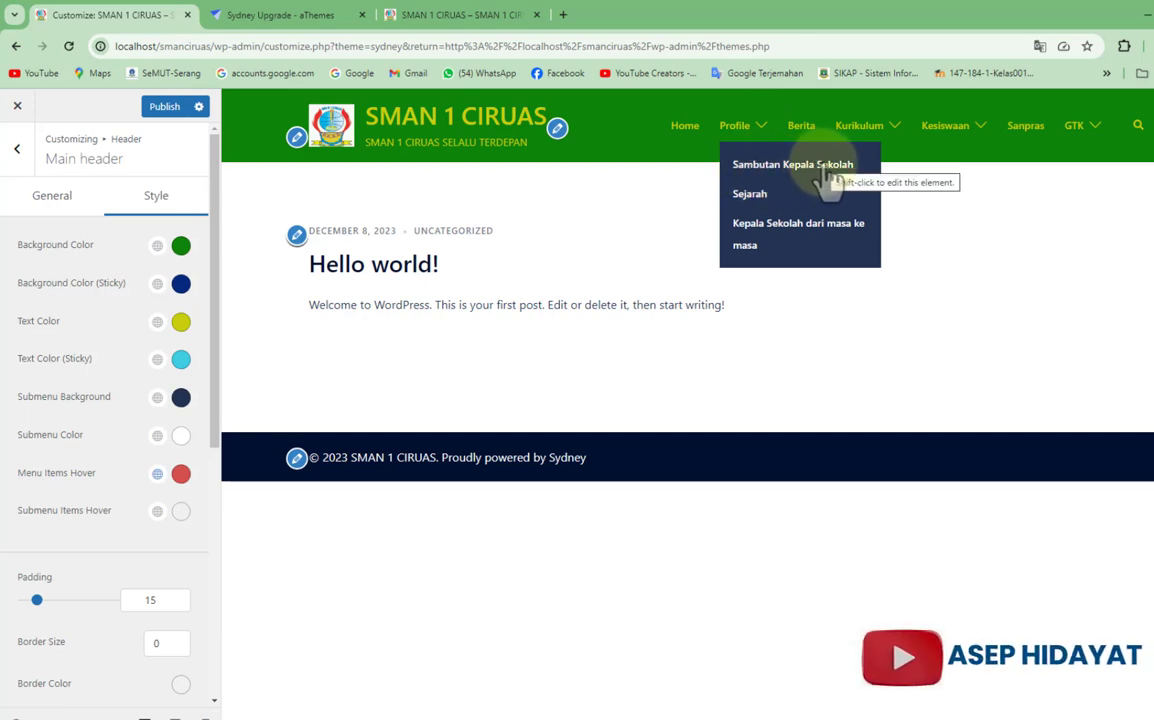
pyautogui.click(181, 437)
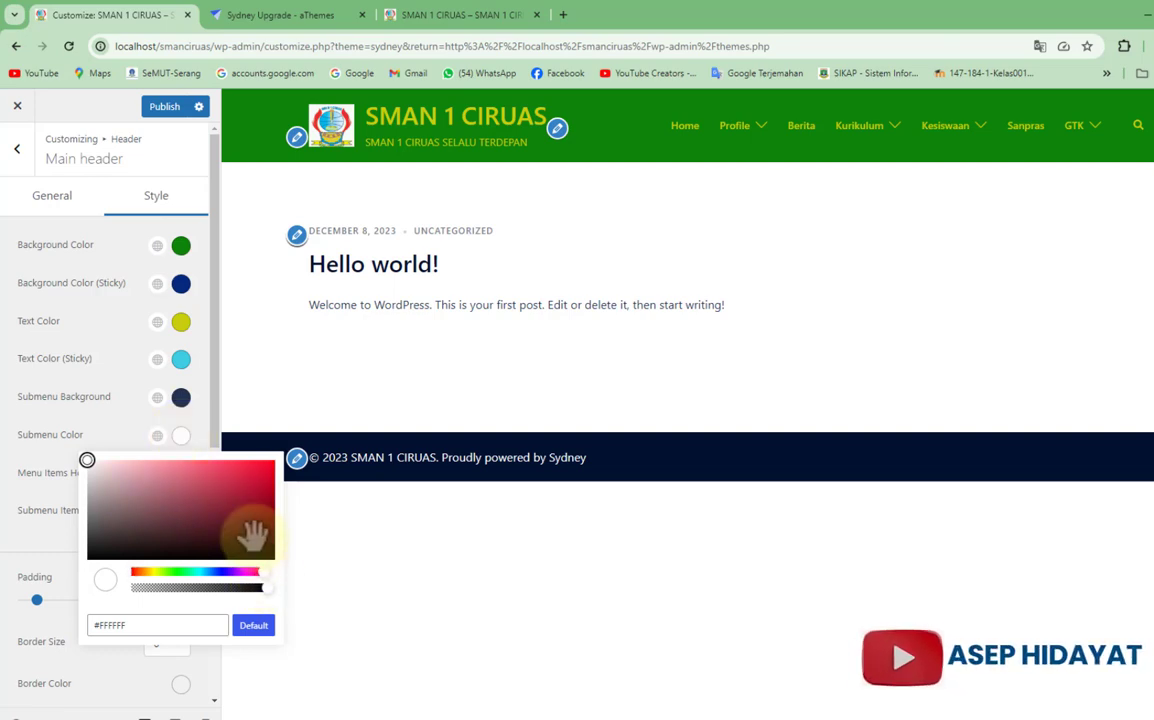
pyautogui.click(268, 473)
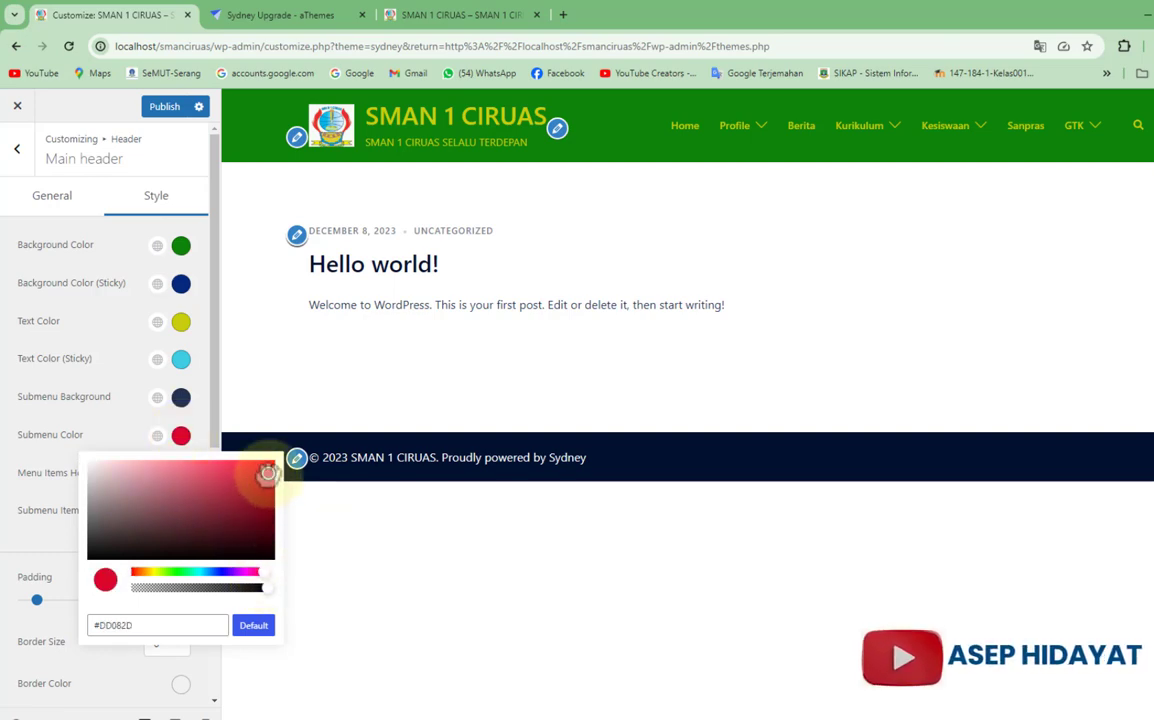
pyautogui.click(200, 402)
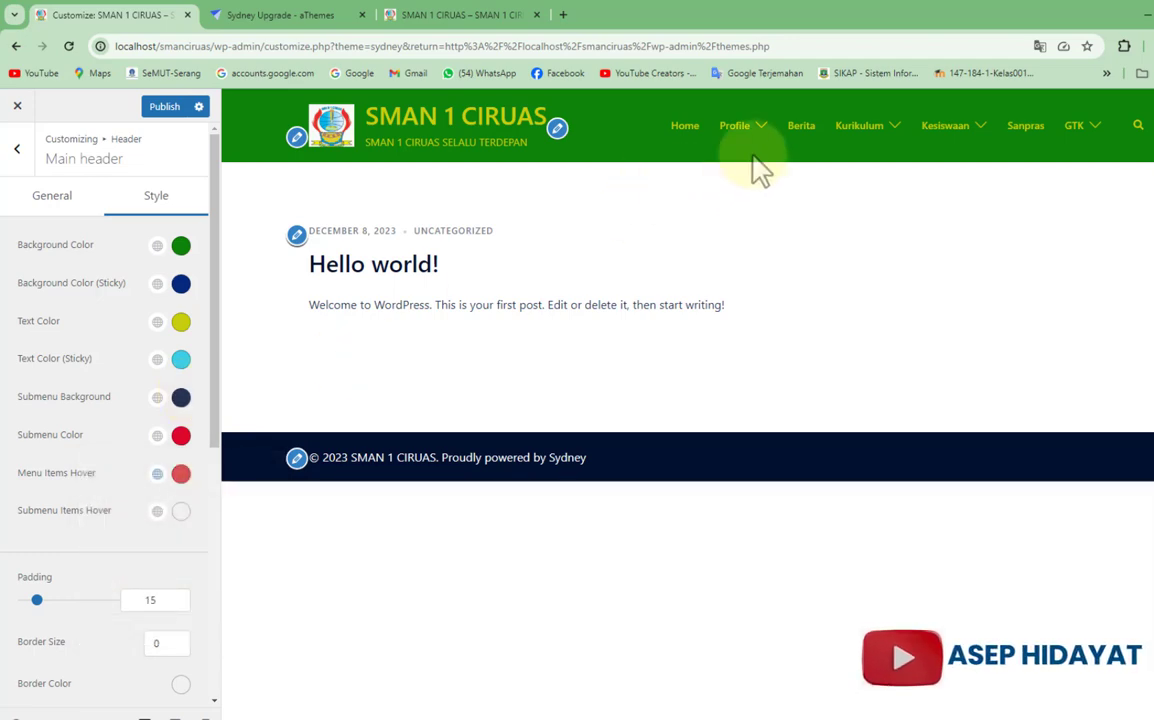
pyautogui.moveTo(760, 145)
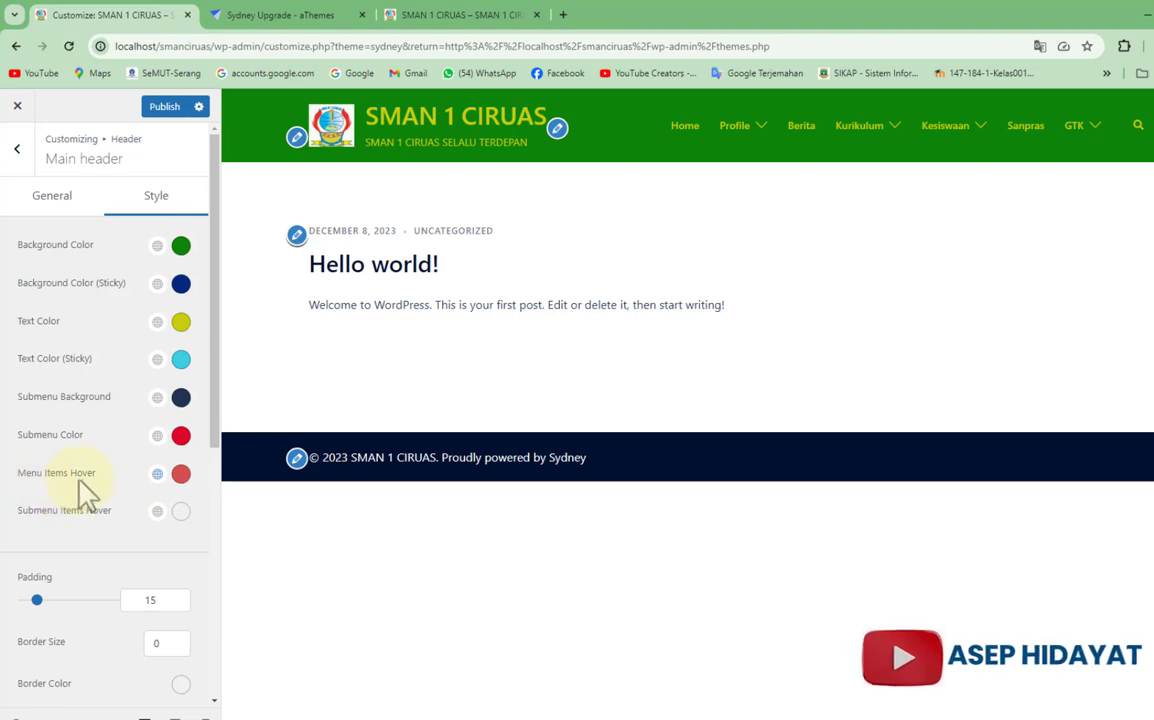
# Step: Set the main header's submenu items hover color to light yellow-green #D5E090
pyautogui.click(181, 512)
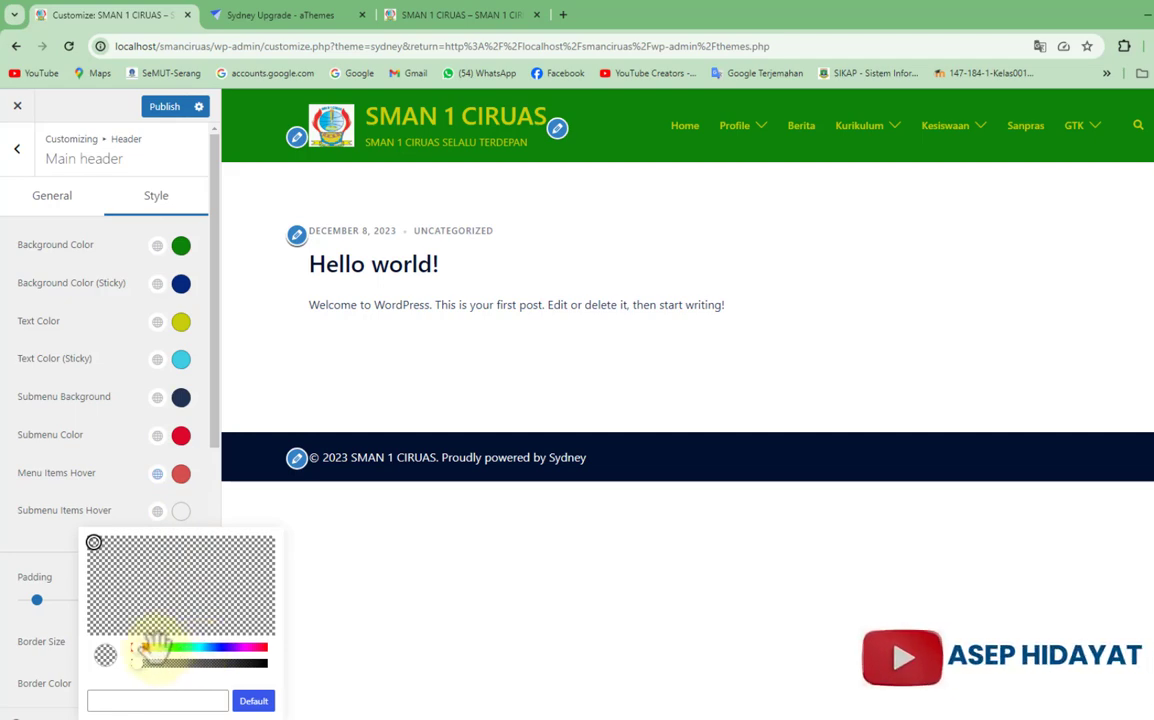
pyautogui.click(155, 648)
pyautogui.click(154, 547)
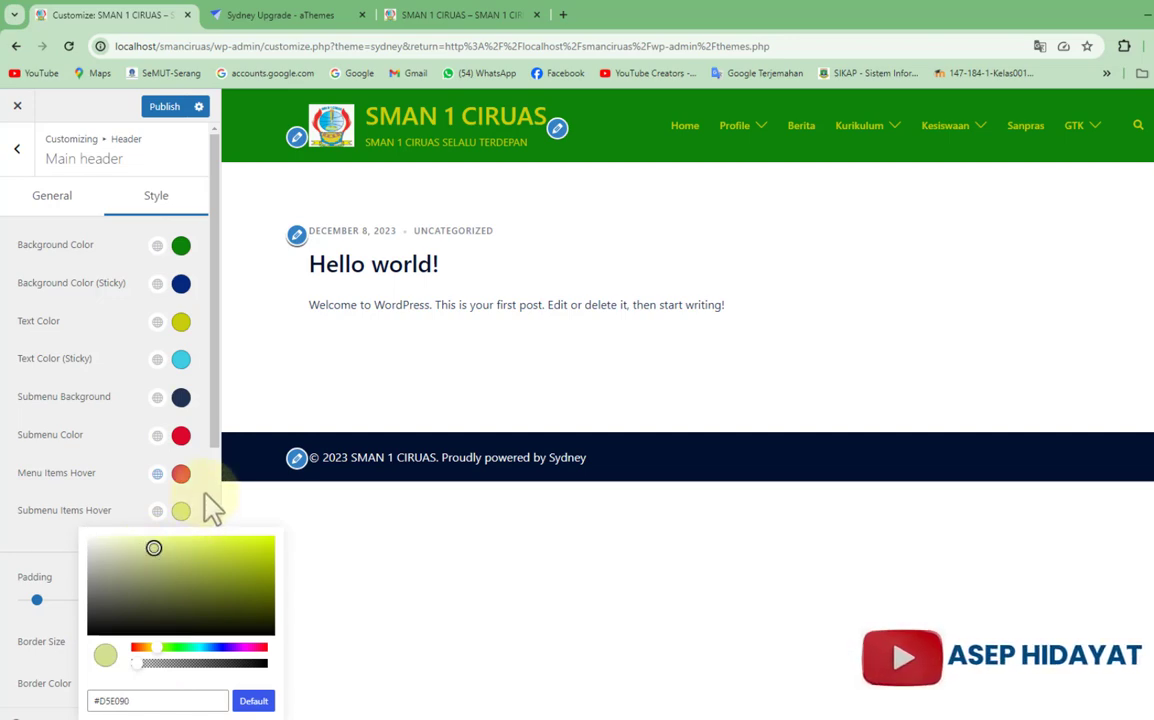
pyautogui.click(205, 497)
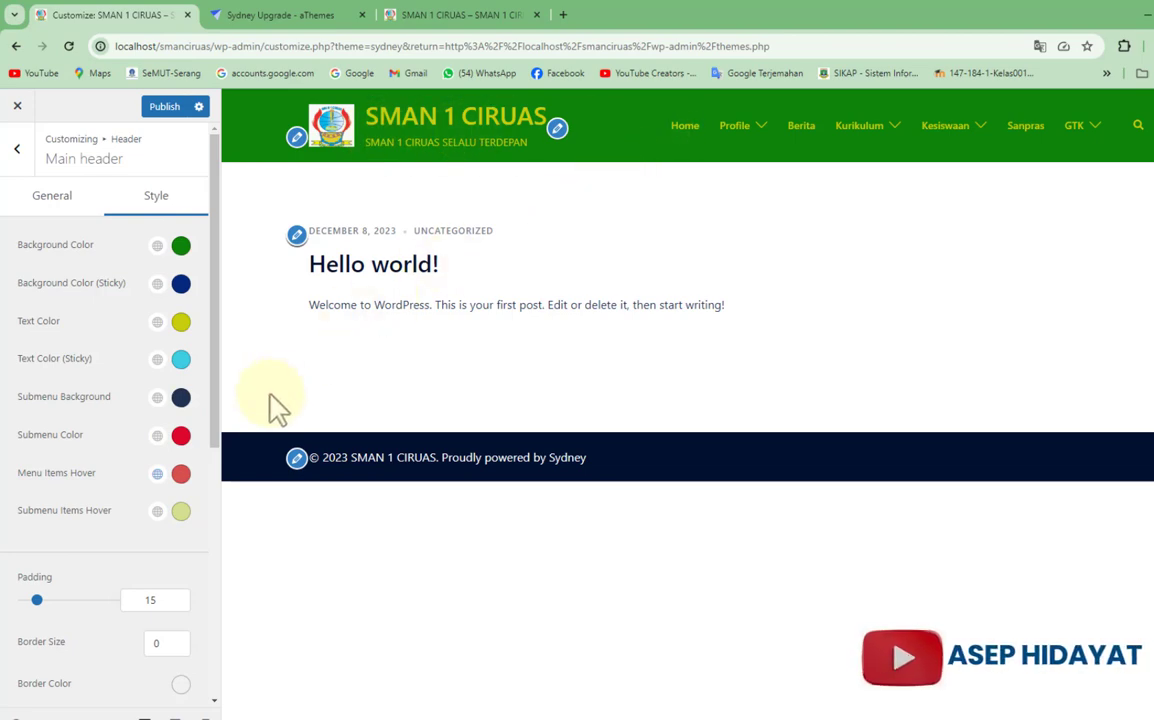
# Step: Try larger and smaller padding values for the main header and settle on 8
pyautogui.scroll(-1, 222, 455)
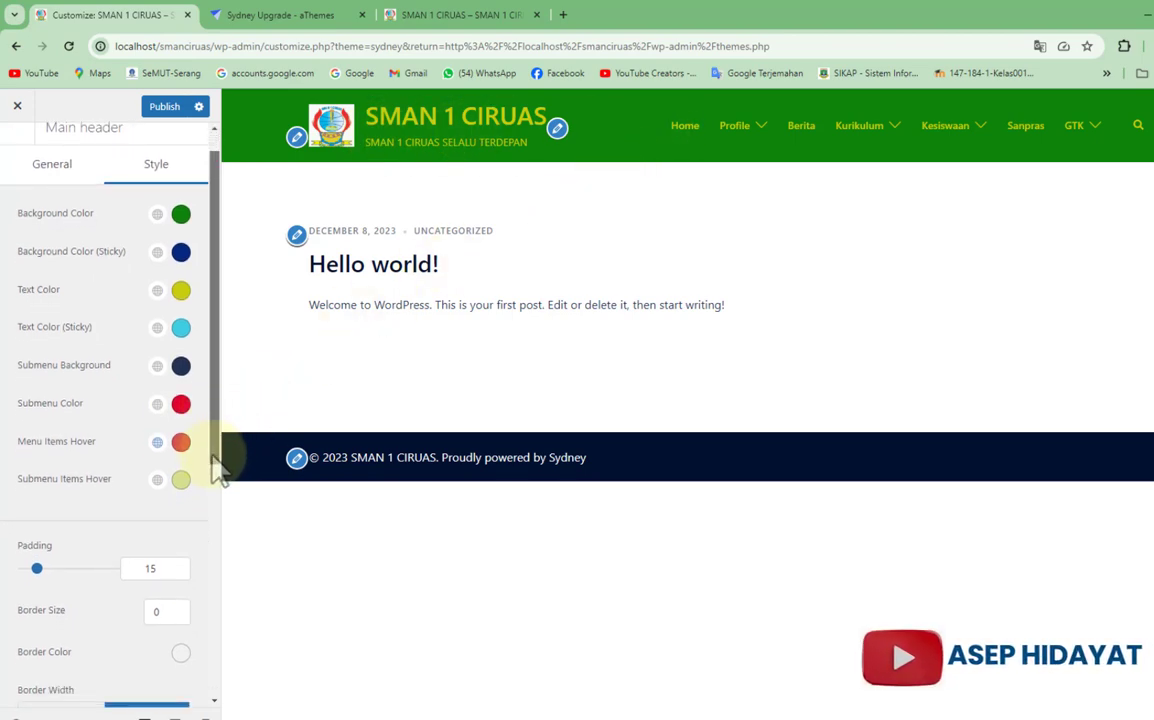
pyautogui.scroll(1, 215, 465)
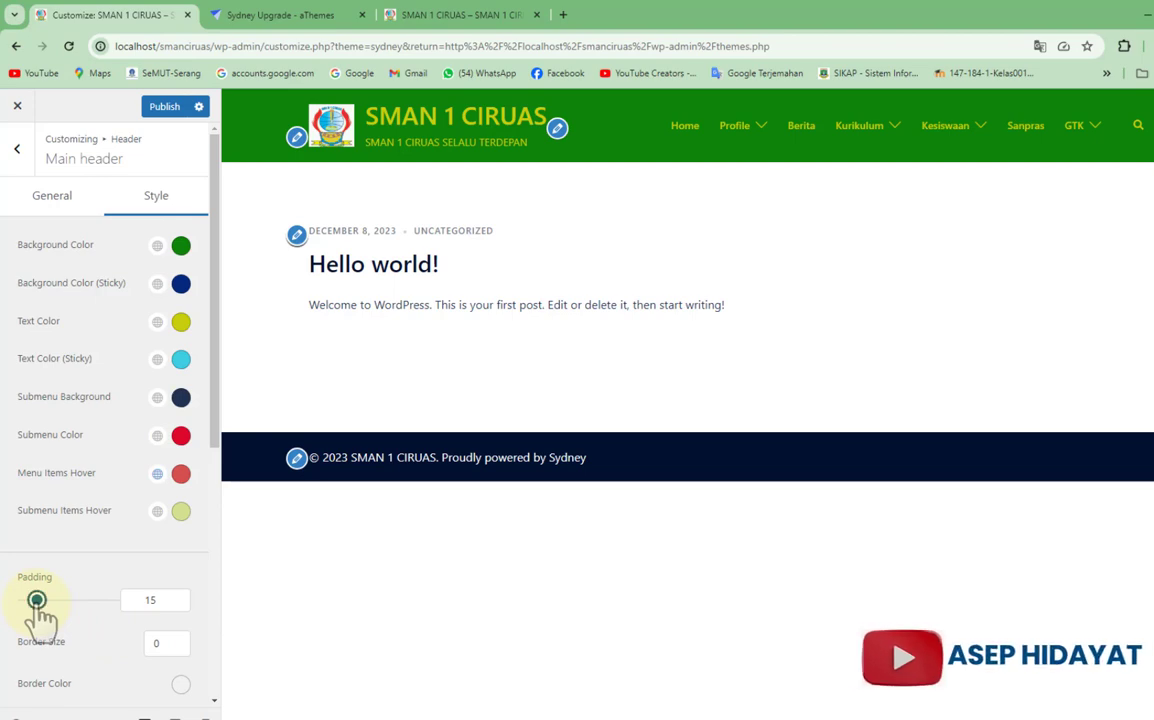
pyautogui.moveTo(36, 600); pyautogui.dragTo(55, 600)
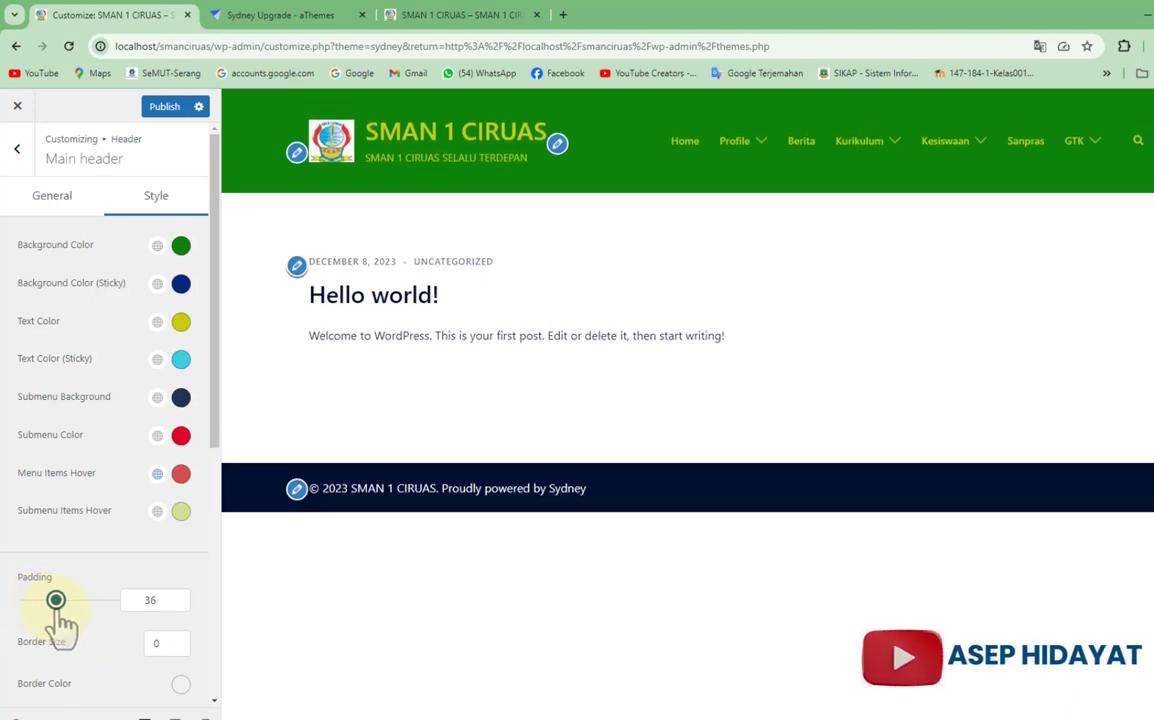
pyautogui.moveTo(55, 600); pyautogui.dragTo(28, 600)
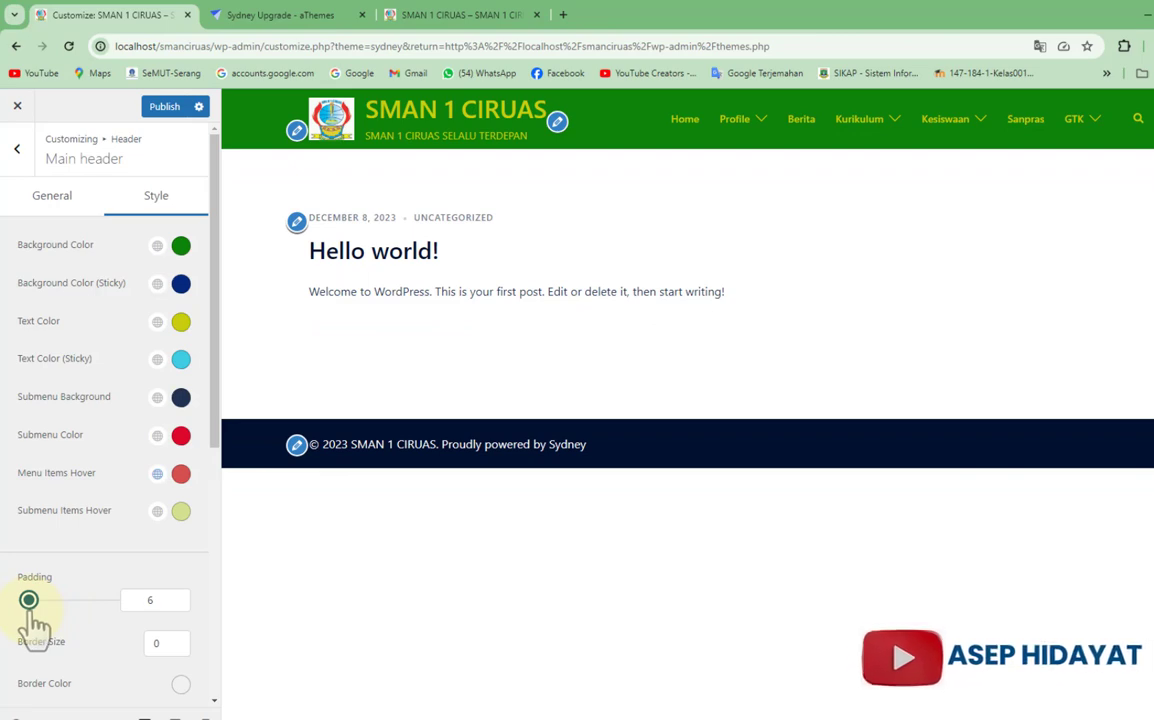
pyautogui.moveTo(28, 600); pyautogui.dragTo(30, 600)
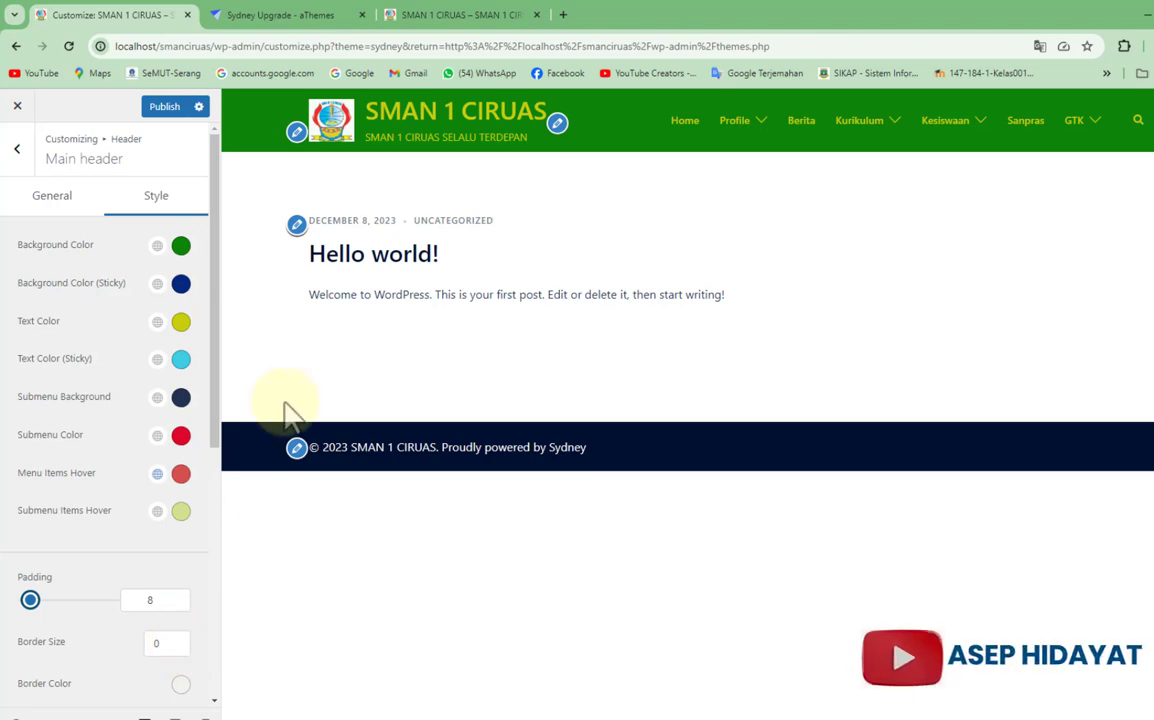
# Step: Set the main header's border color to blue-violet
pyautogui.click(181, 686)
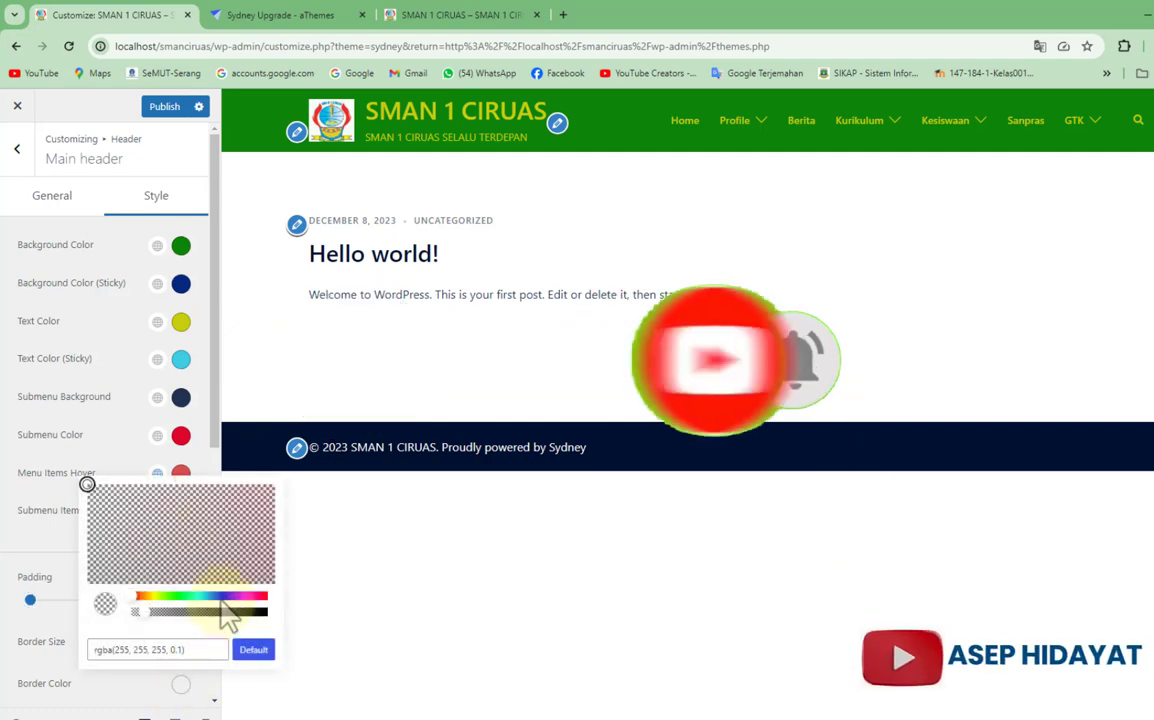
pyautogui.click(221, 600)
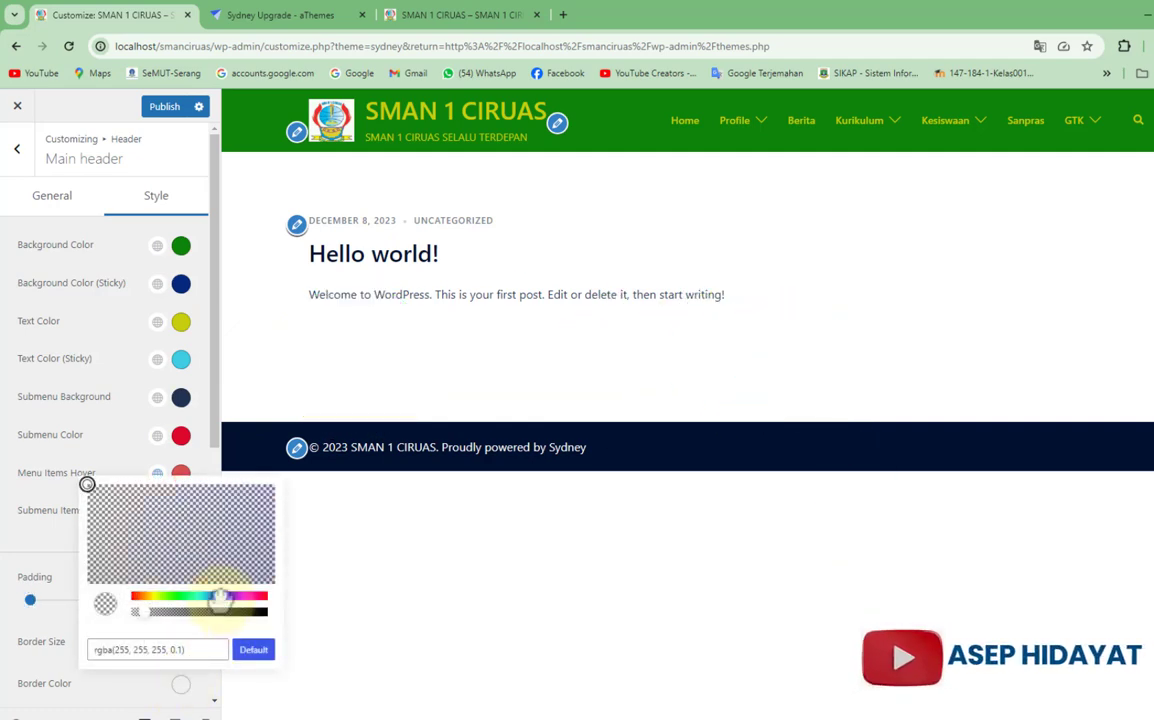
pyautogui.click(210, 652)
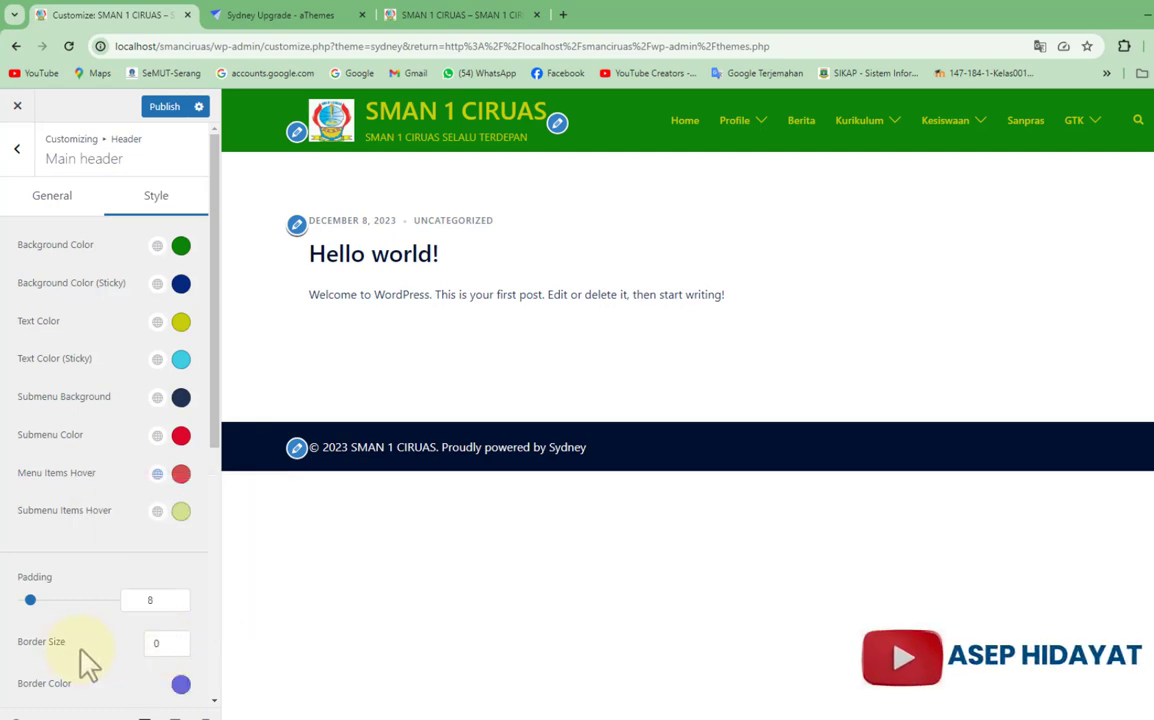
# Step: Increase the main header's border size to 9
pyautogui.click(176, 640)
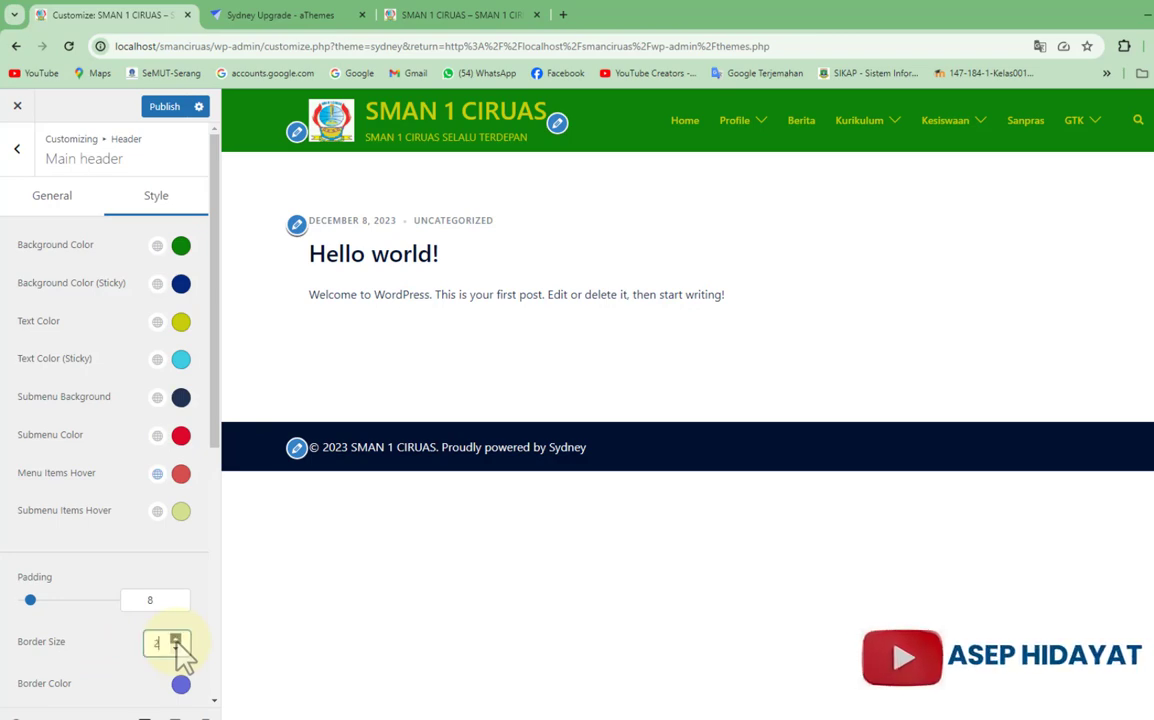
pyautogui.click(176, 640)
pyautogui.click(176, 640)
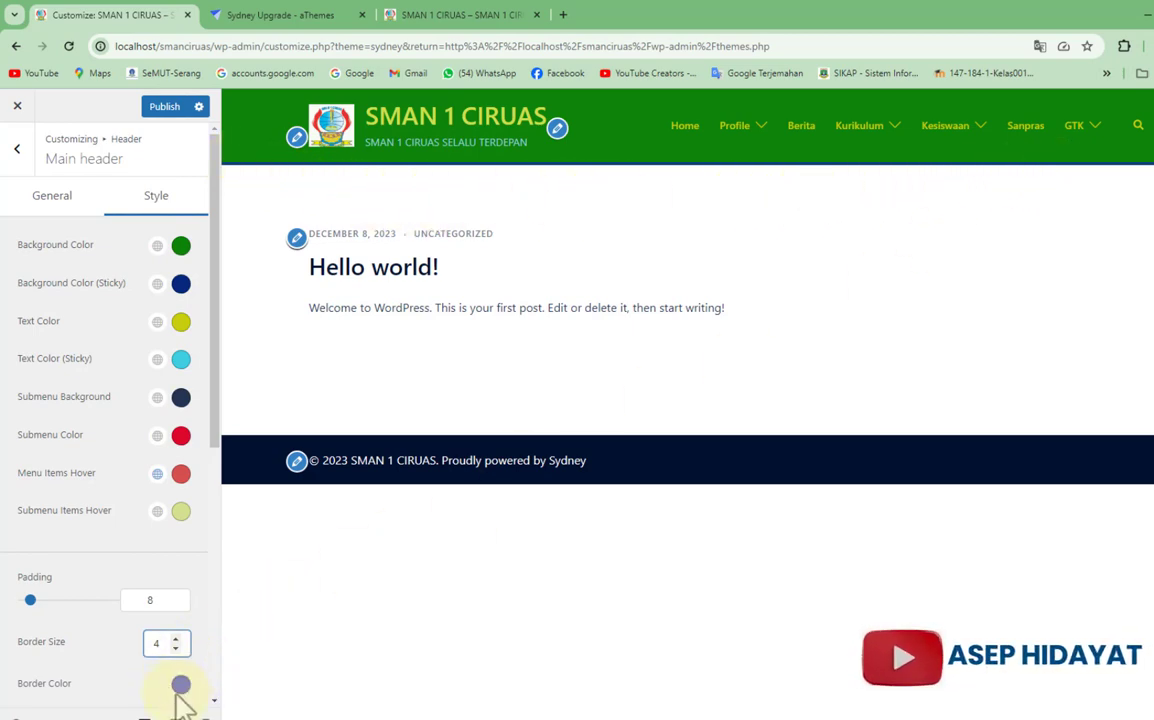
pyautogui.click(176, 640)
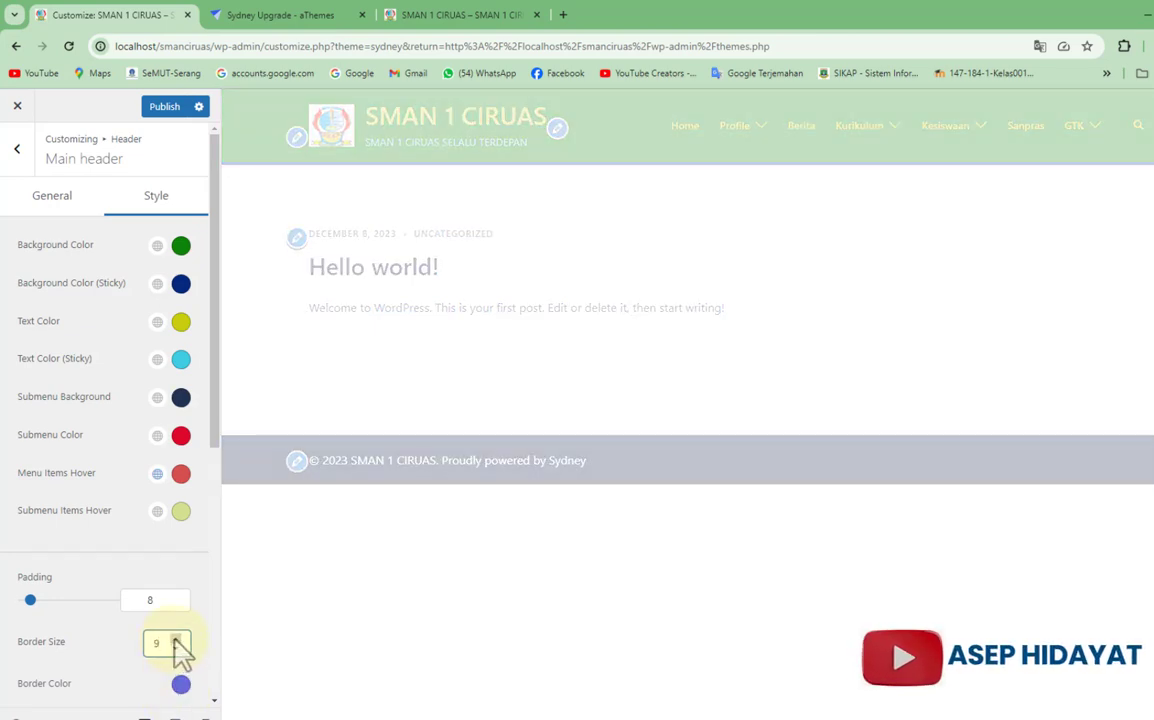
# Step: Try the contained border width on the main header and return it to full-width
pyautogui.moveTo(216, 430); pyautogui.dragTo(224, 554)
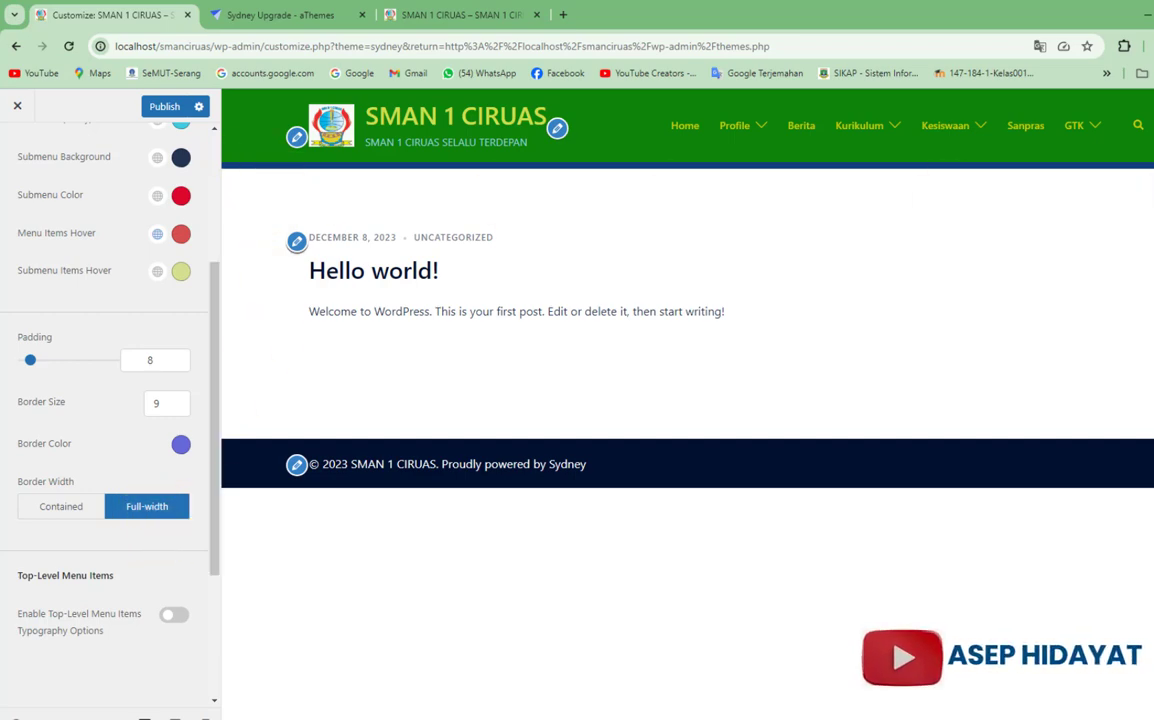
pyautogui.click(58, 510)
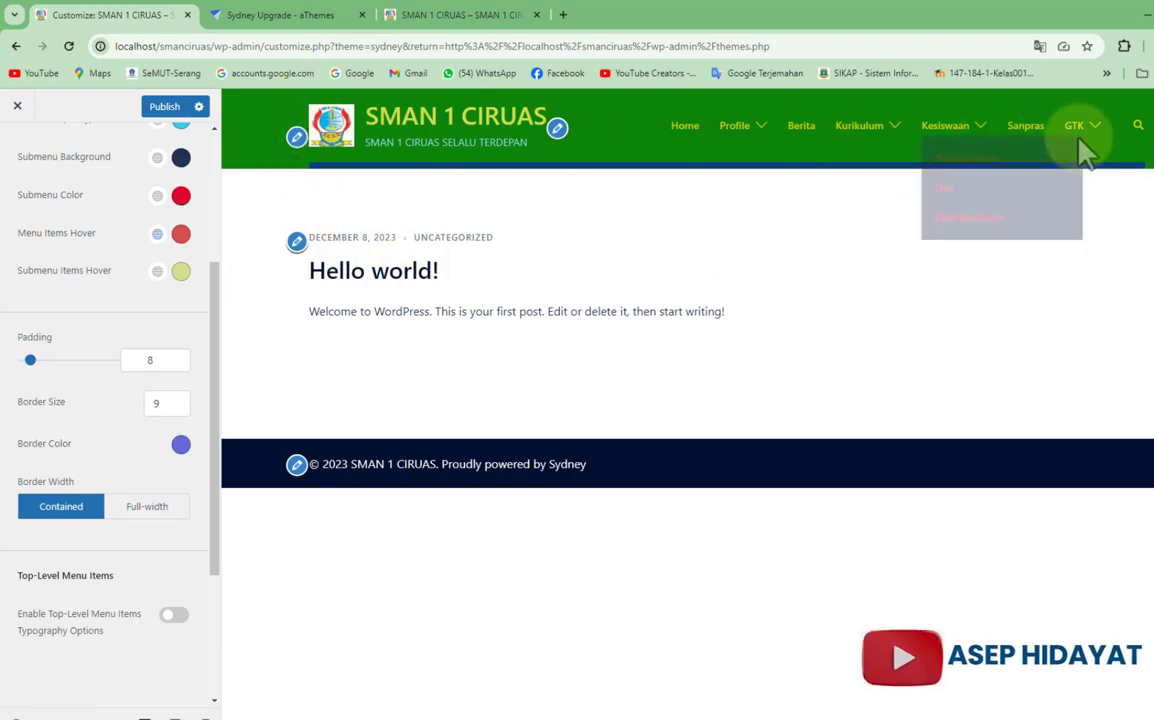
pyautogui.click(148, 510)
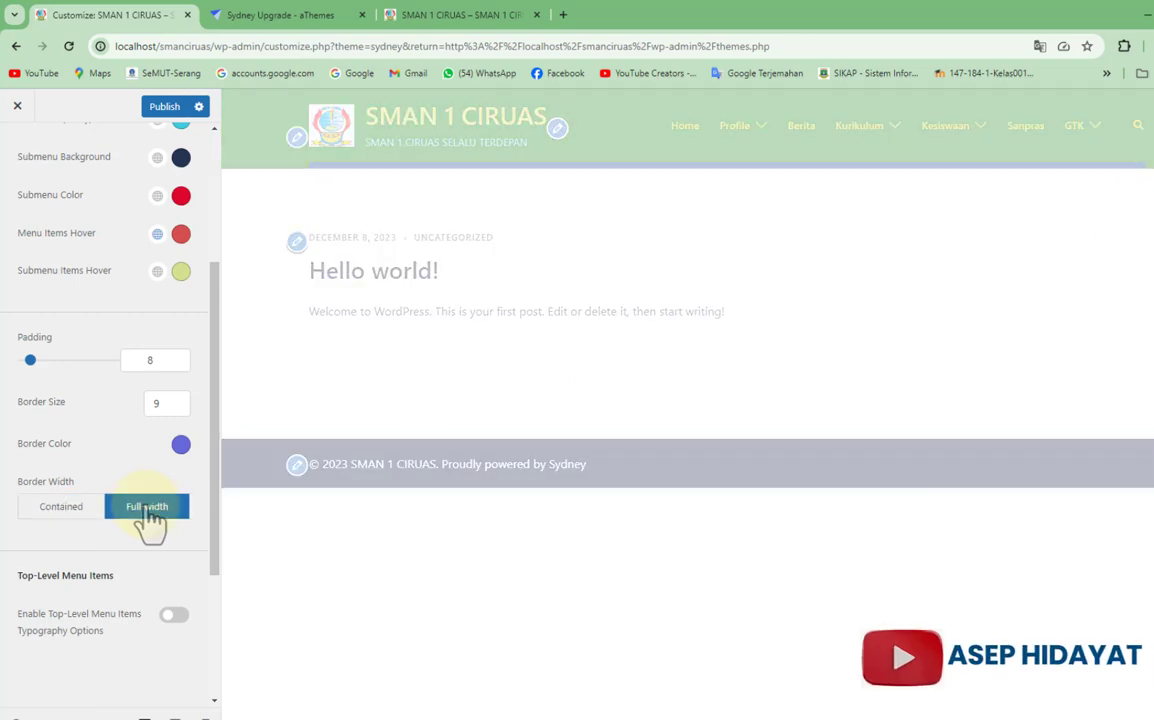
# Step: Enable the typography options for top-level menu items and check the menu in the preview
pyautogui.scroll(-3, 148, 515)
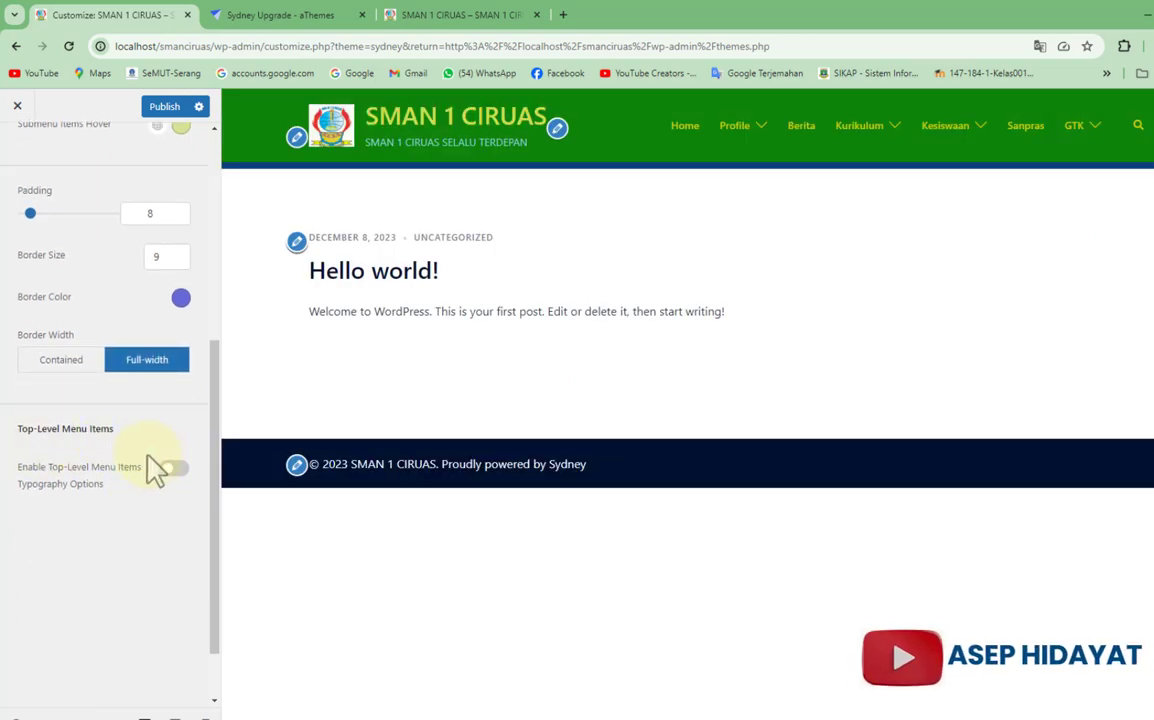
pyautogui.click(176, 470)
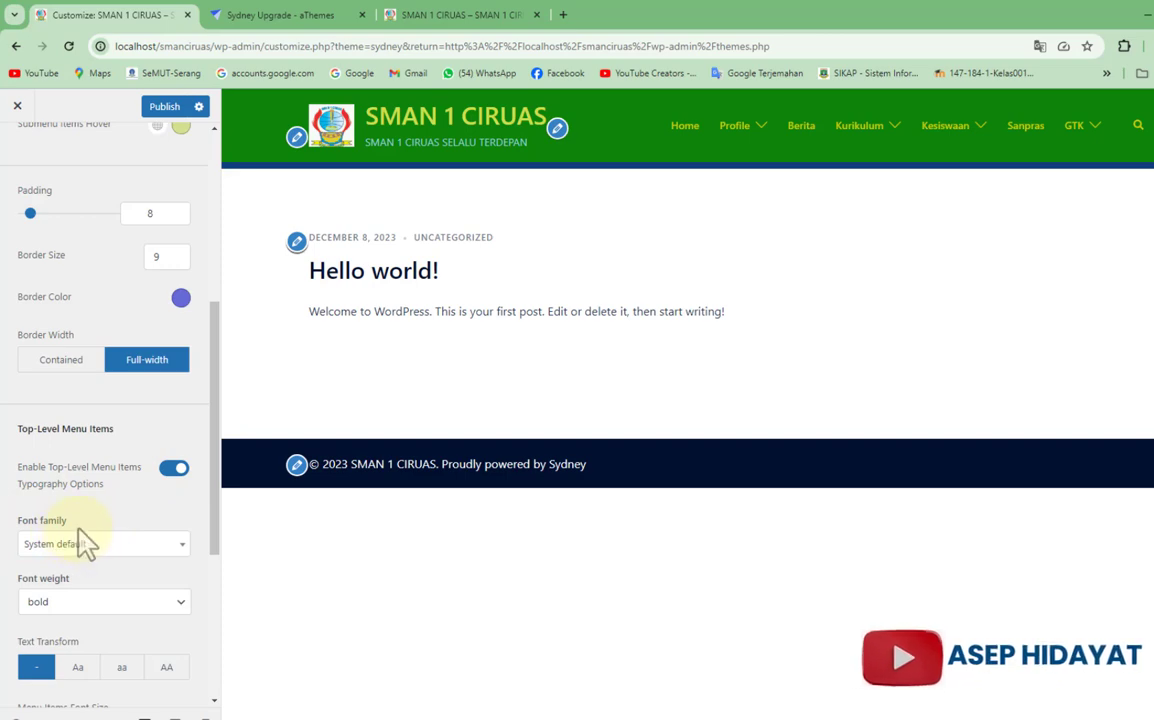
pyautogui.moveTo(960, 130)
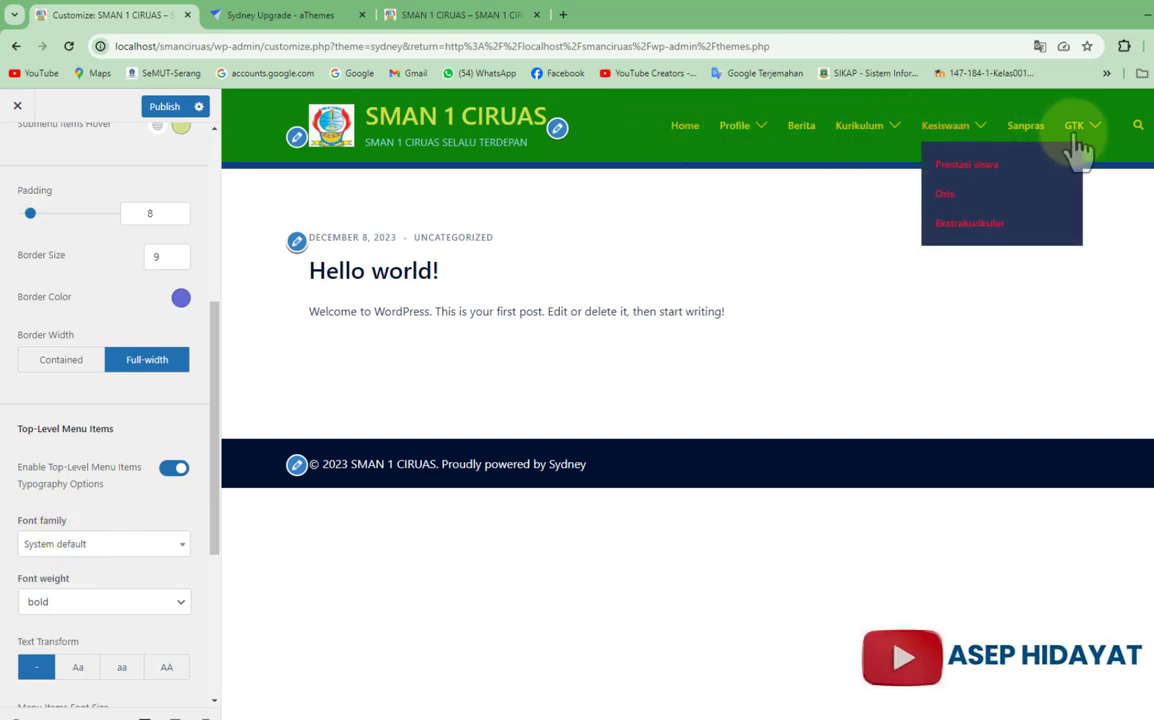
# Step: Try ABeeZee, Zeyada, Zen Tokyo Zoo and Rokkitt in turn as the top-level menu items' font family
pyautogui.click(182, 550)
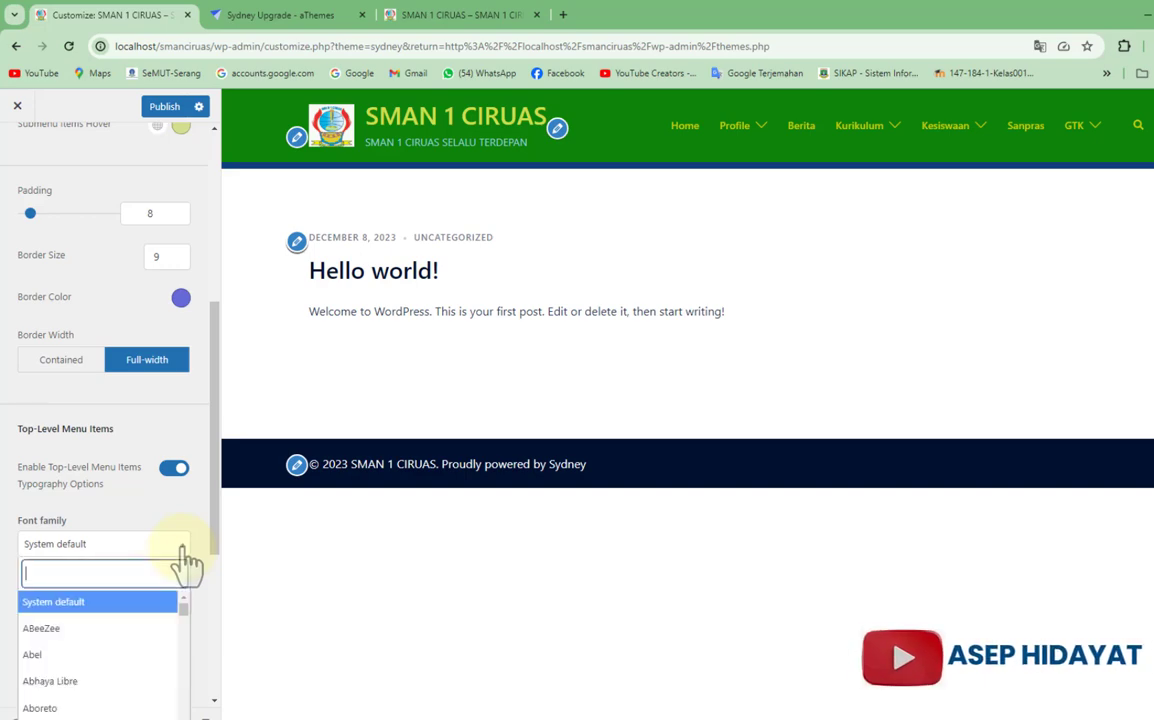
pyautogui.scroll(-8, 186, 615)
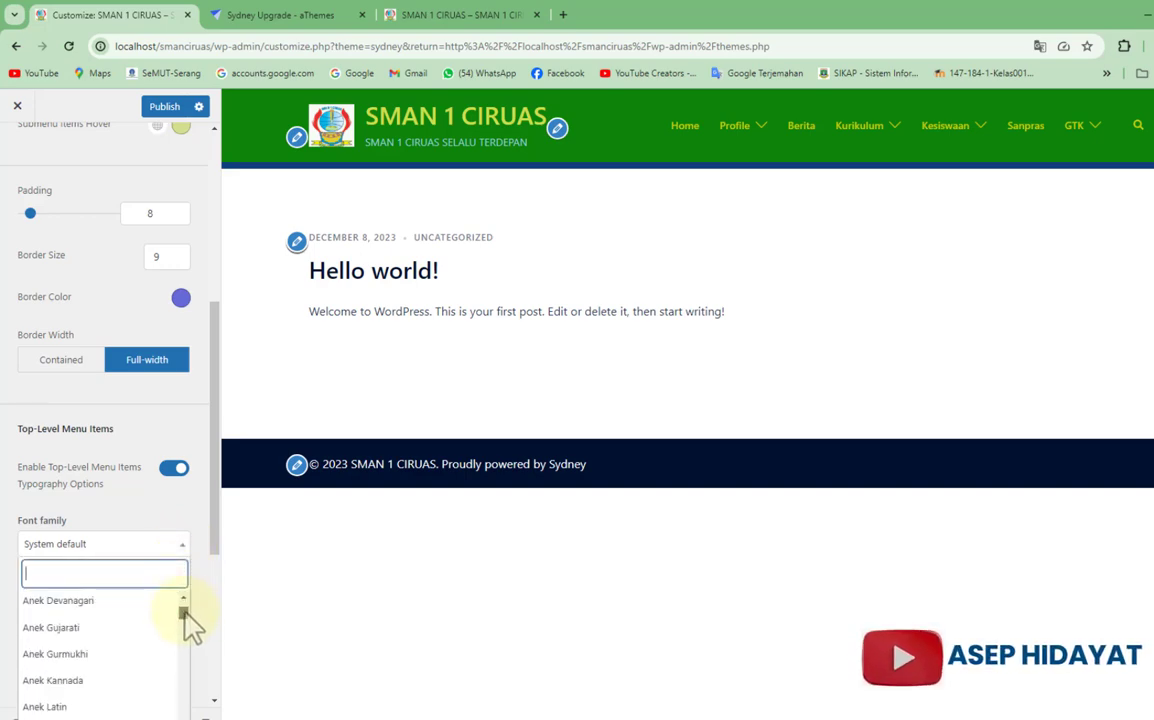
pyautogui.scroll(8, 186, 618)
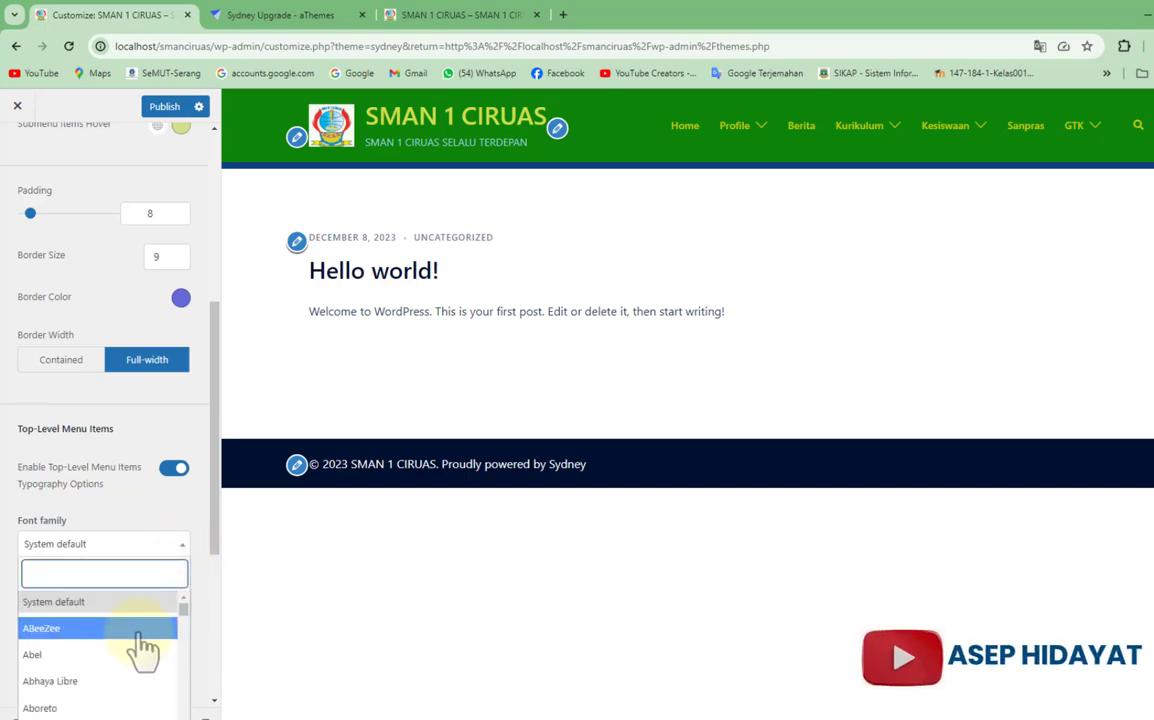
pyautogui.click(140, 628)
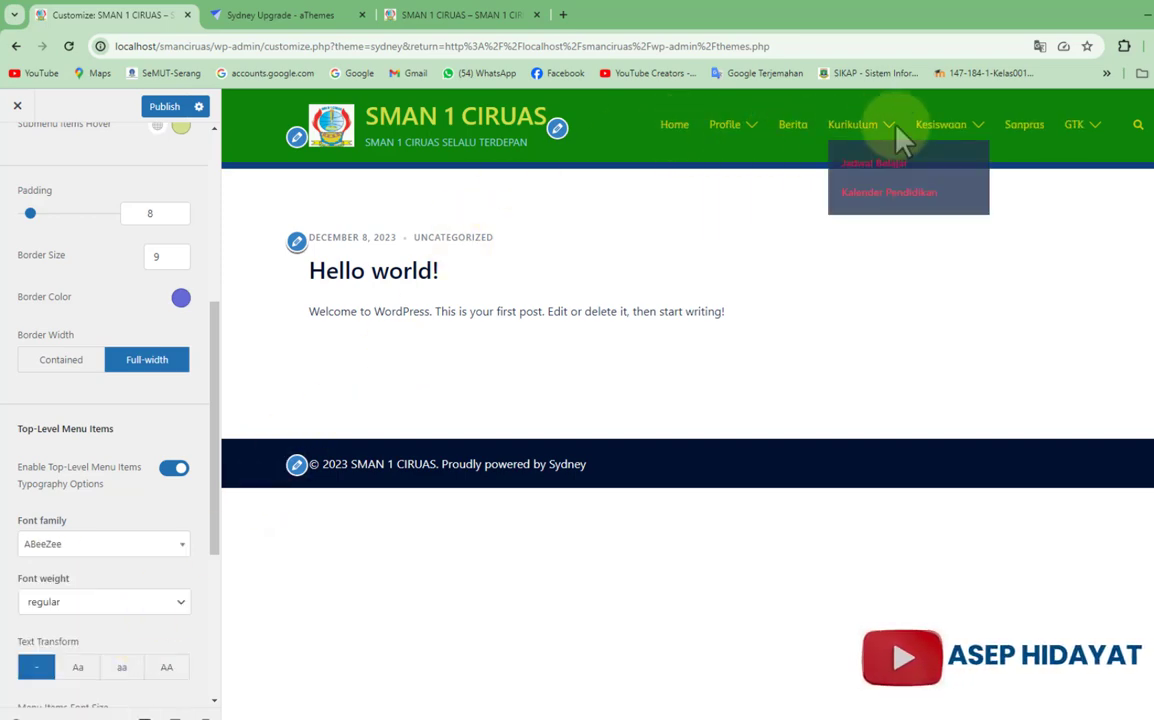
pyautogui.click(182, 547)
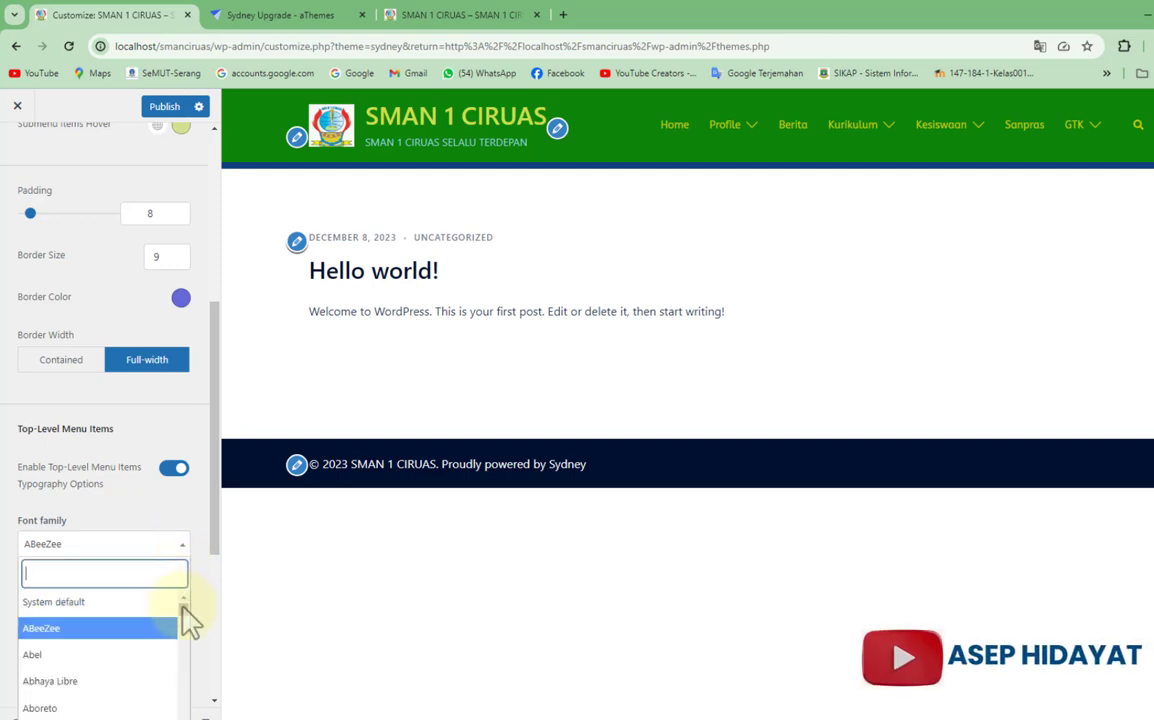
pyautogui.moveTo(183, 608); pyautogui.dragTo(183, 717)
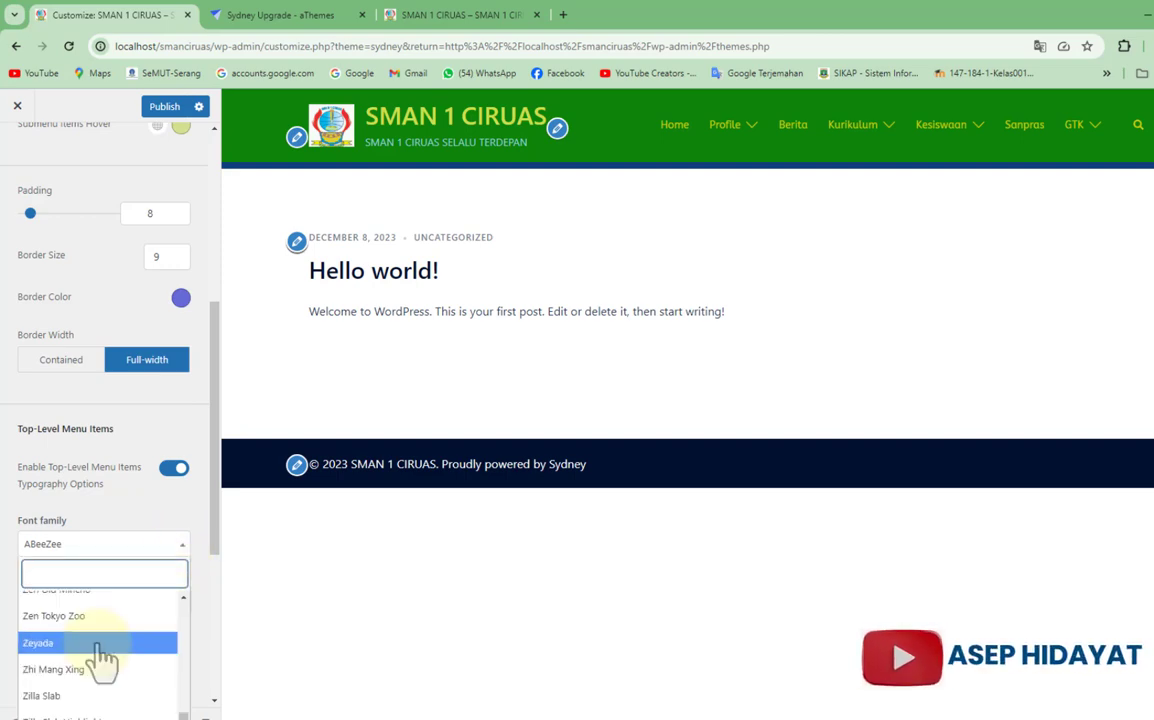
pyautogui.click(100, 643)
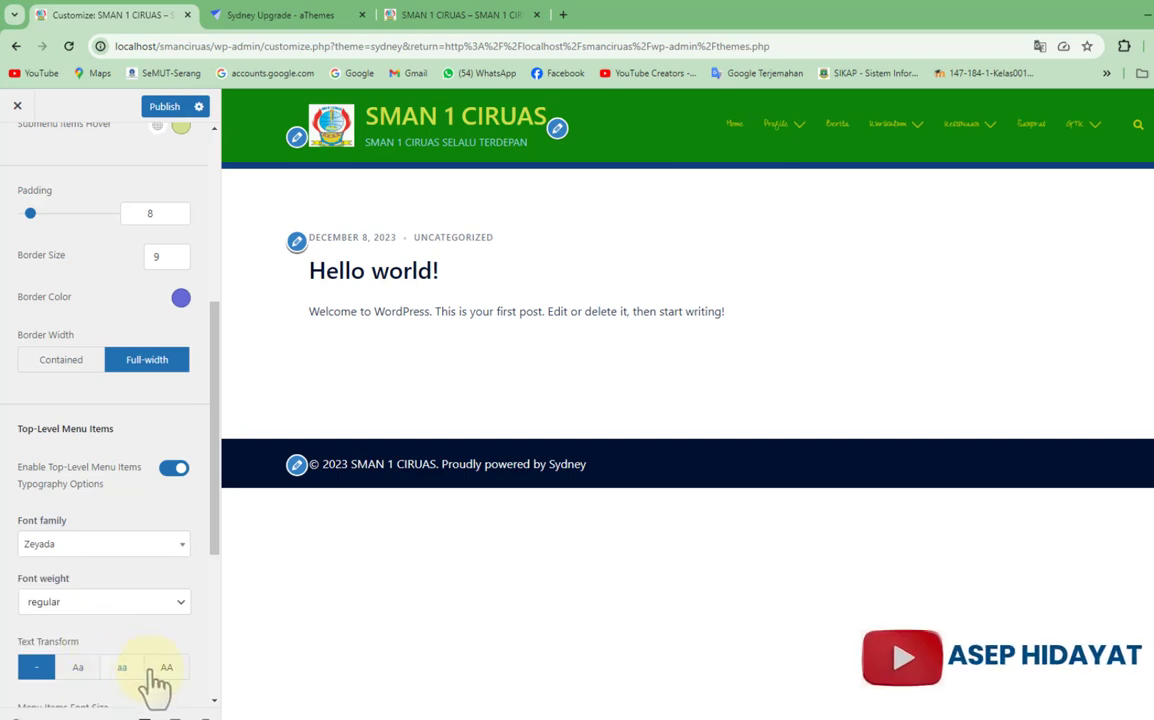
pyautogui.click(182, 550)
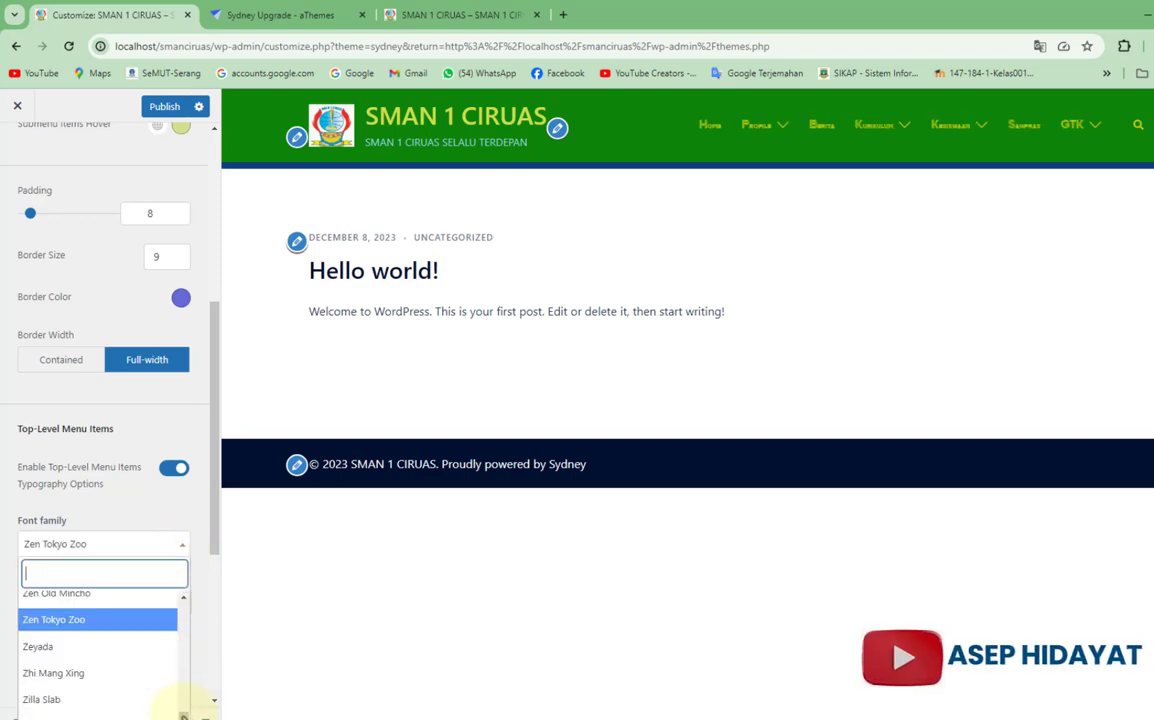
pyautogui.moveTo(183, 717); pyautogui.dragTo(183, 697)
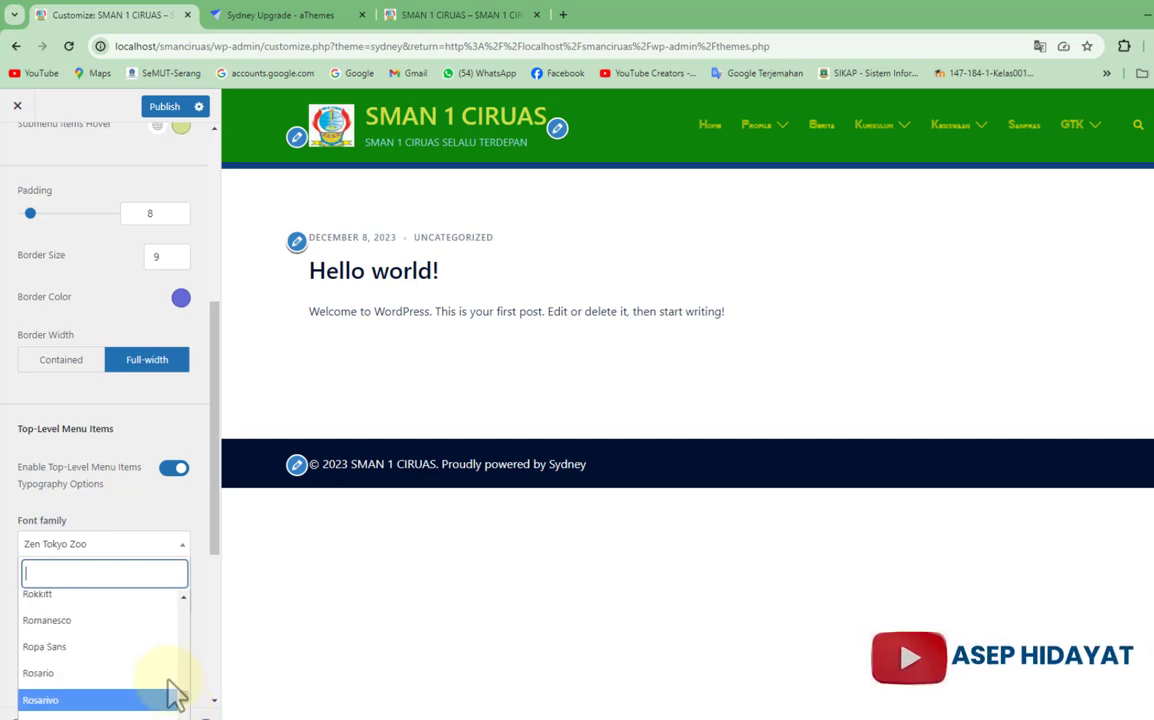
pyautogui.click(88, 594)
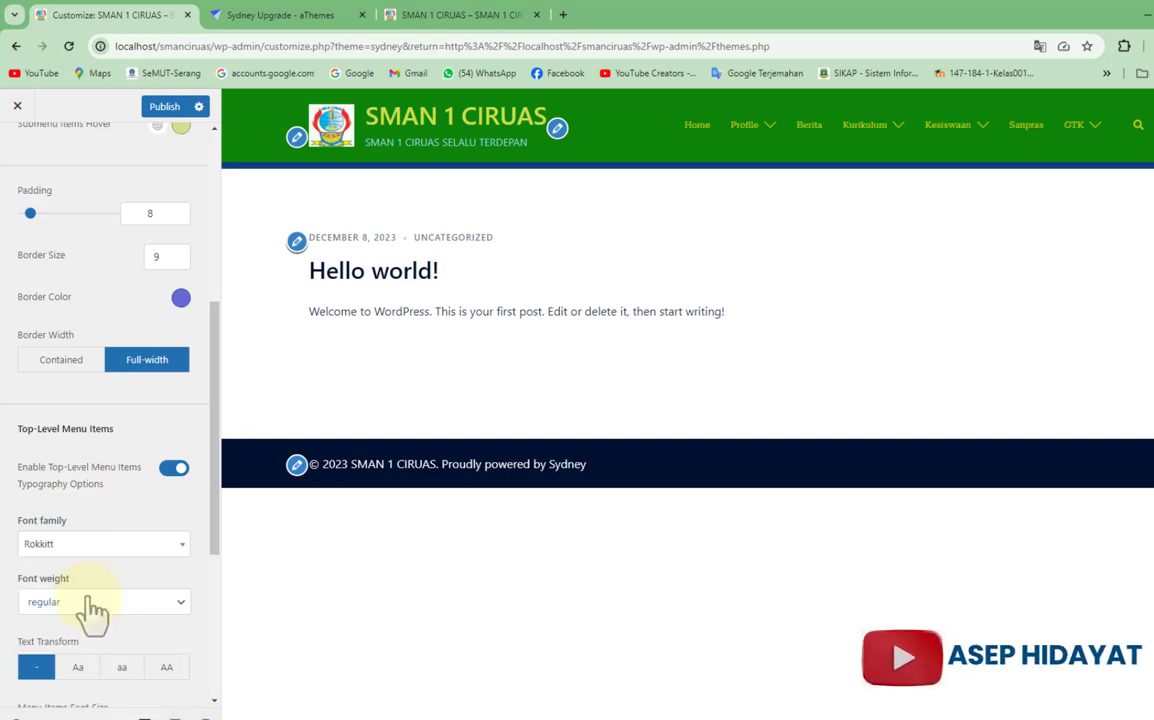
# Step: Set the top-level menu items' font family to Aclonica, keeping the regular font weight, and check the menu in the preview
pyautogui.click(183, 556)
pyautogui.click(147, 657)
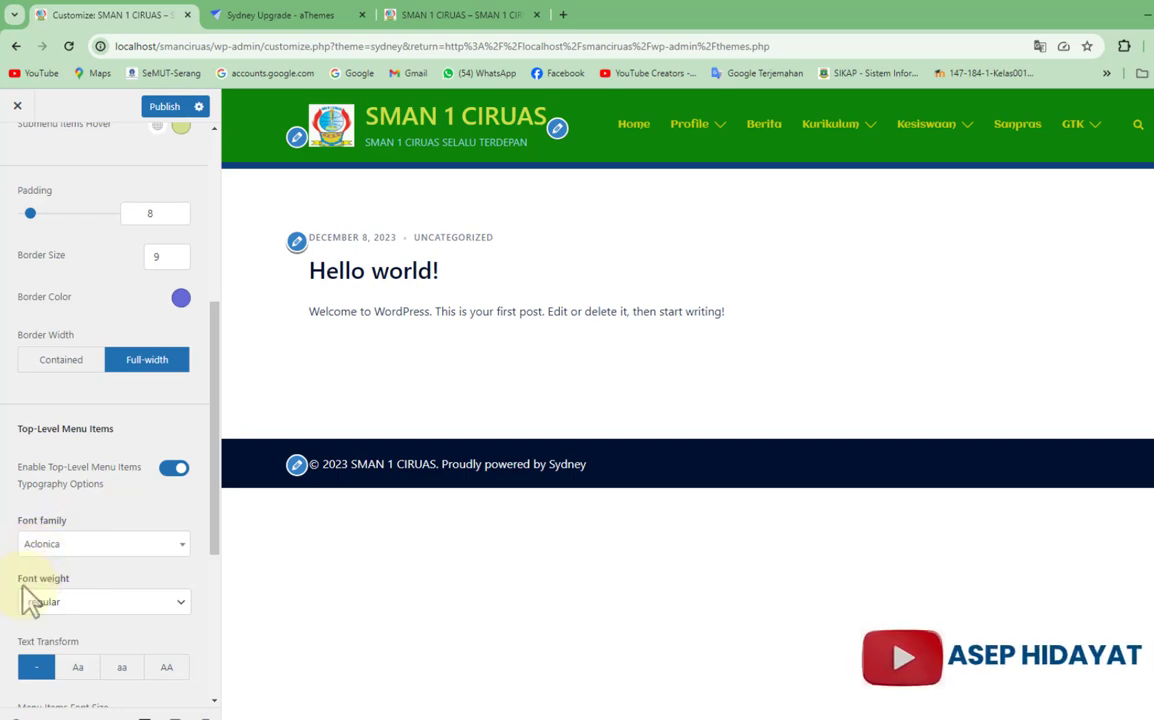
pyautogui.click(181, 603)
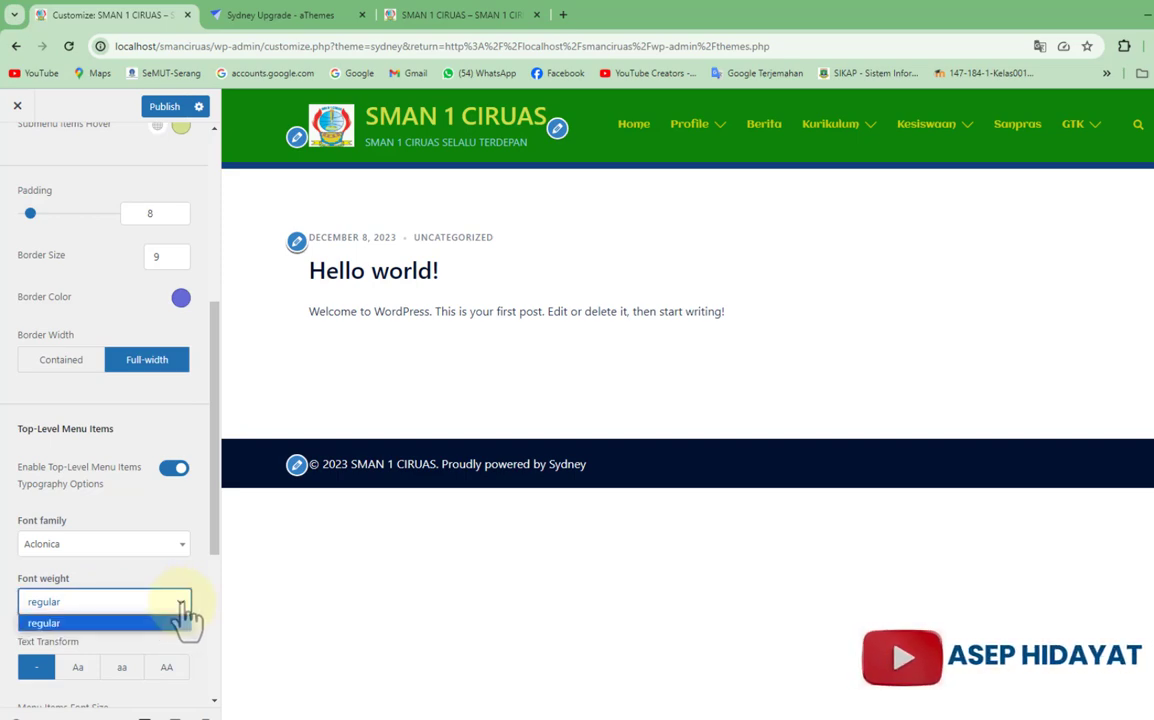
pyautogui.click(182, 606)
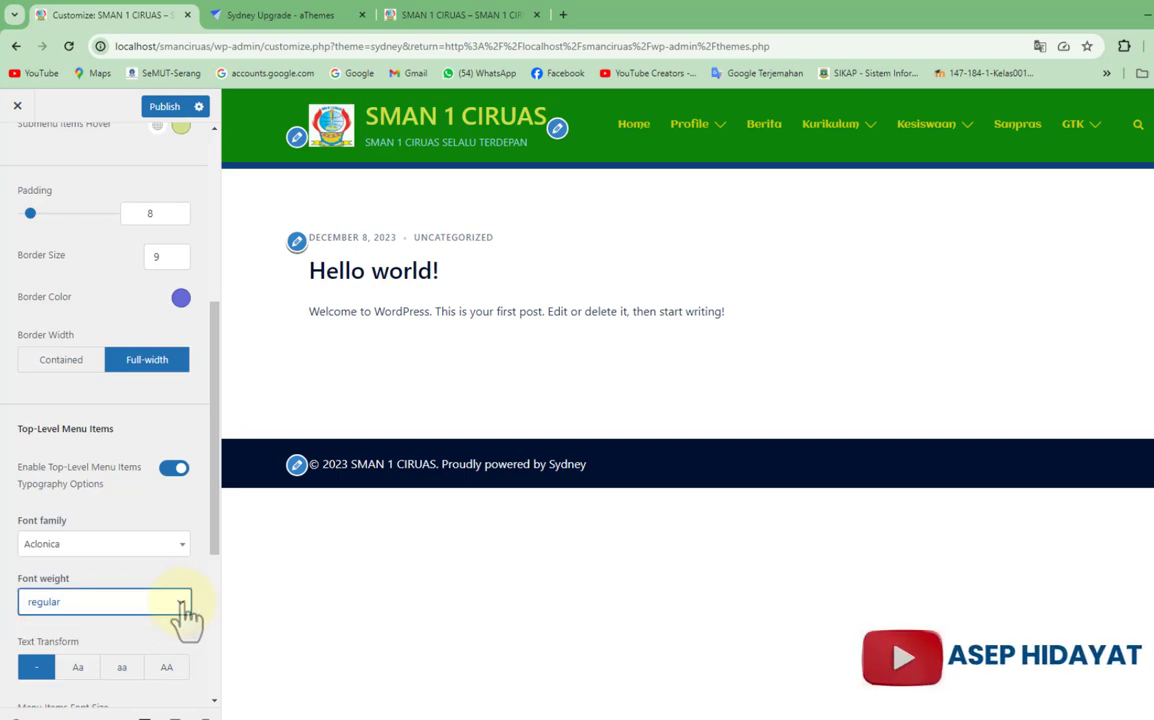
pyautogui.scroll(-3, 220, 516)
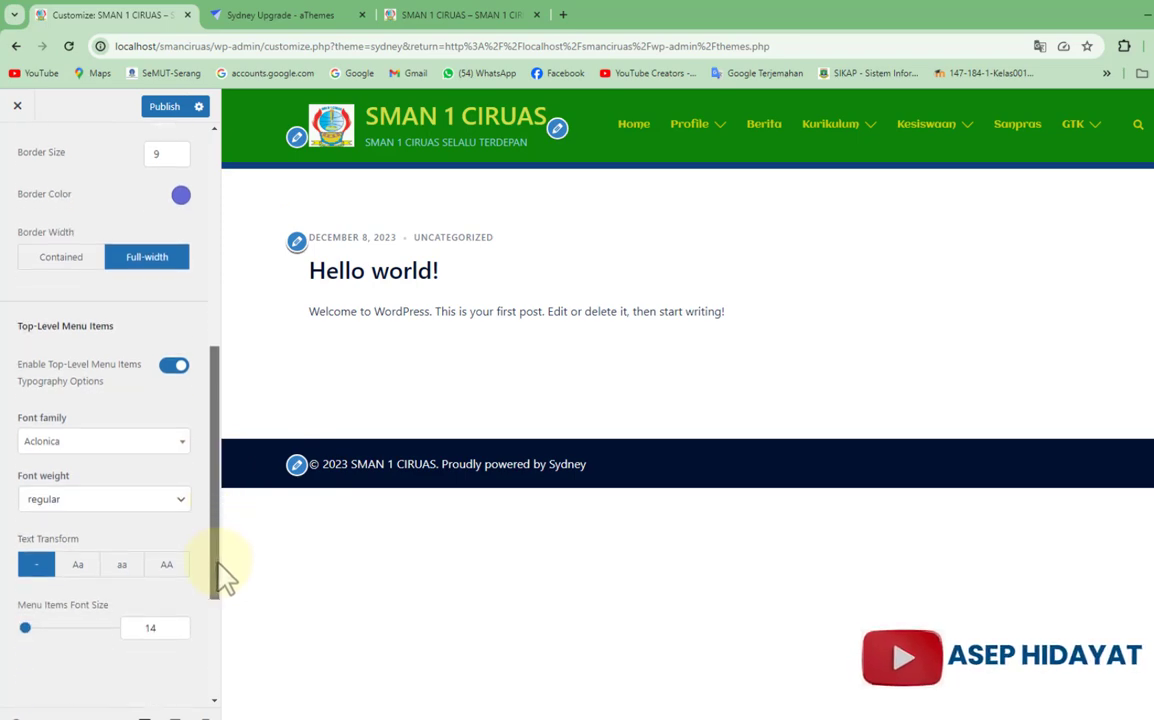
pyautogui.moveTo(1100, 127)
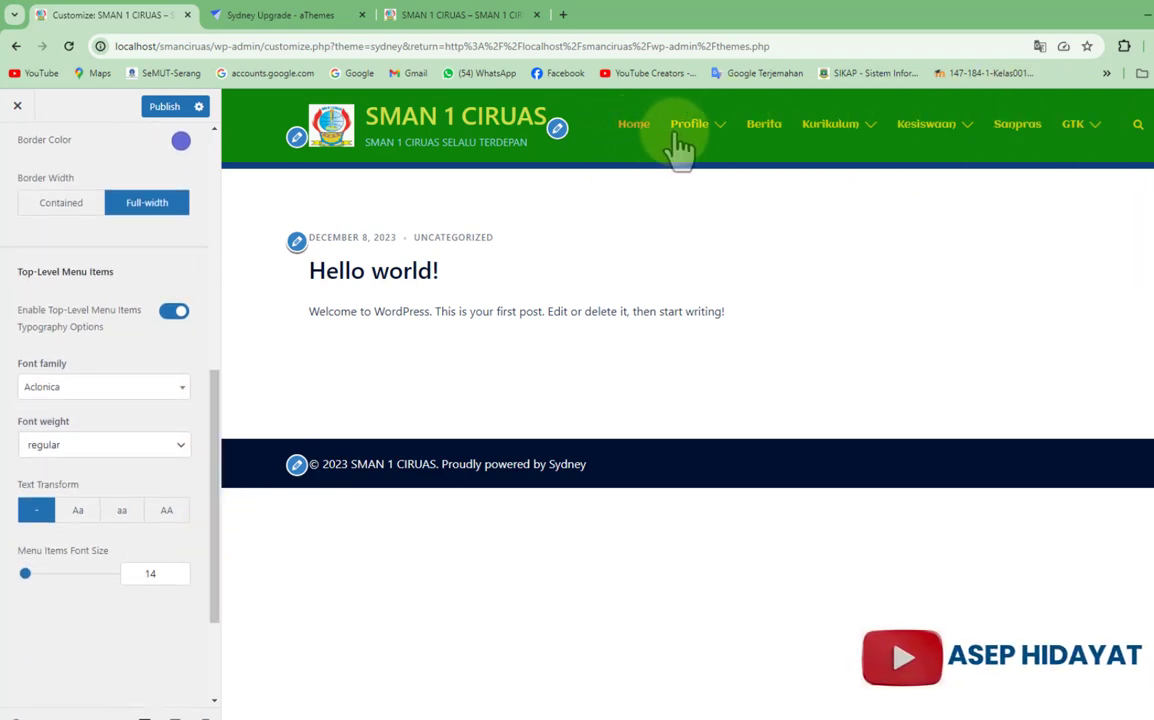
# Step: Try uppercase and lowercase for the top-level menu items' text transform and set it to capitalized (Aa)
pyautogui.click(168, 512)
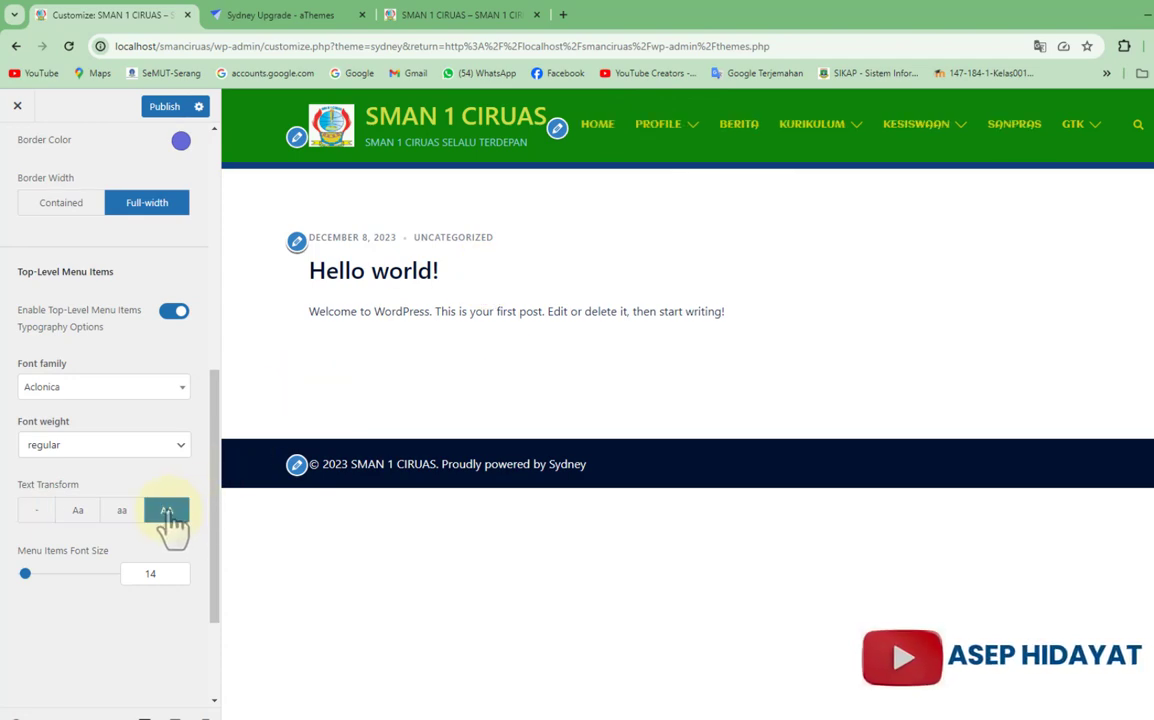
pyautogui.click(122, 512)
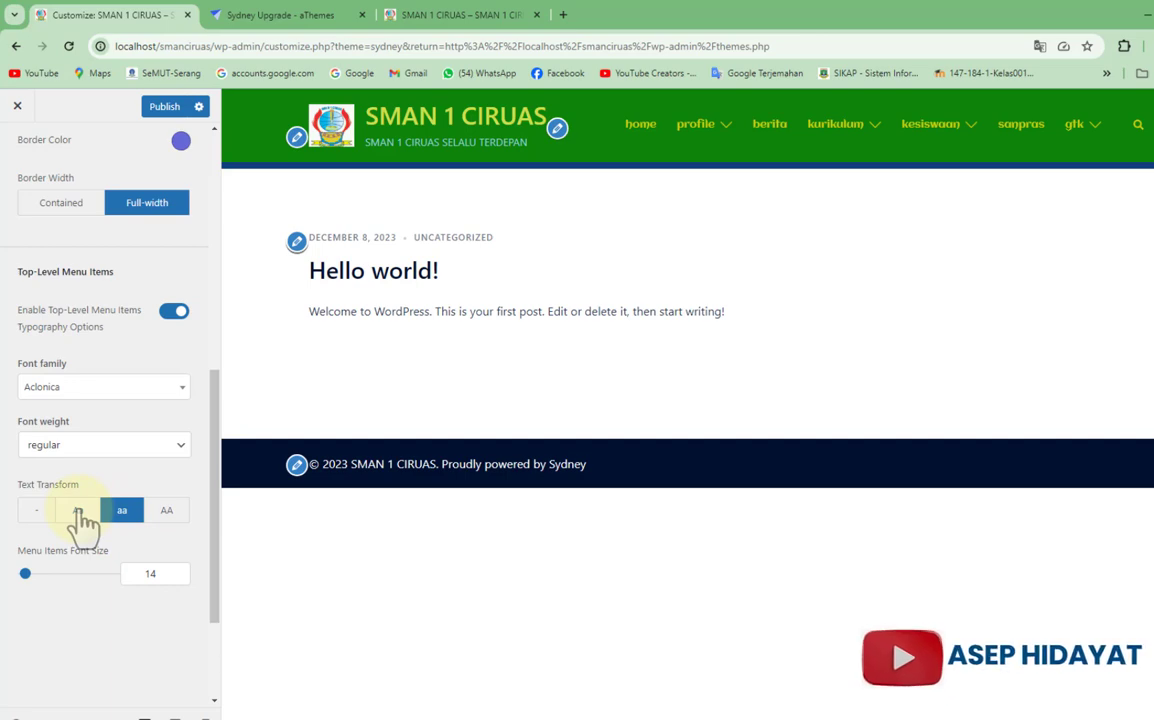
pyautogui.click(78, 512)
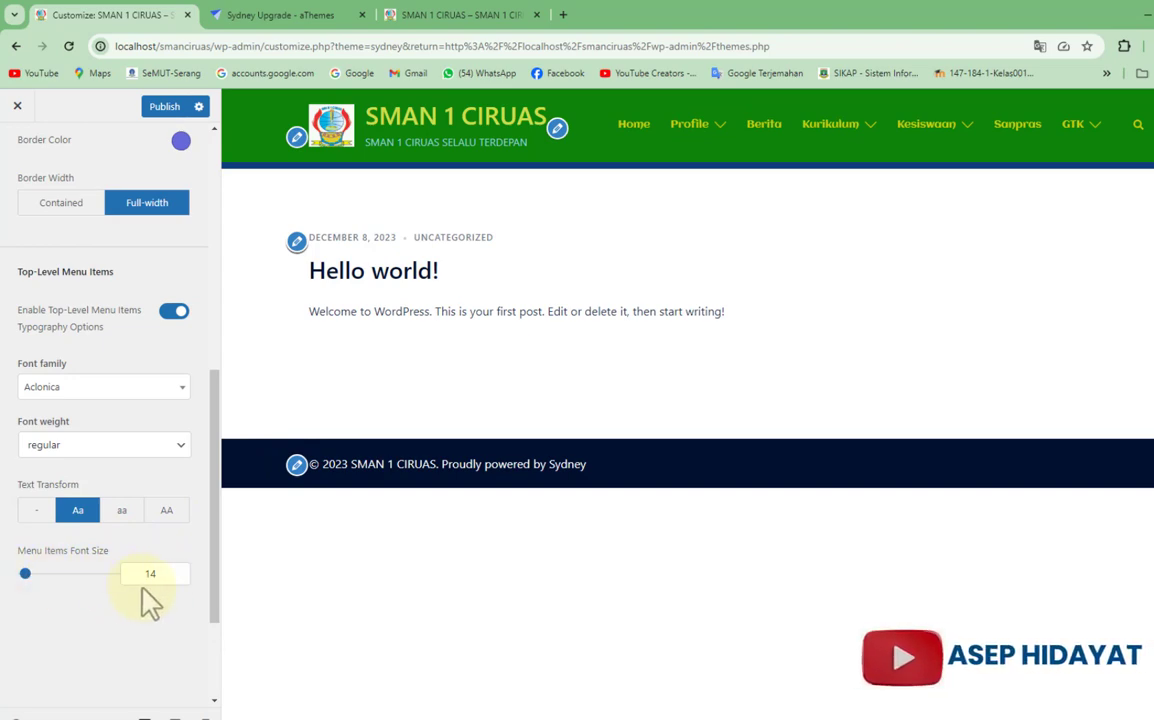
# Step: Try a font size of 12 for the top-level menu items and increase it slightly again
pyautogui.moveTo(27, 575); pyautogui.dragTo(23, 574)
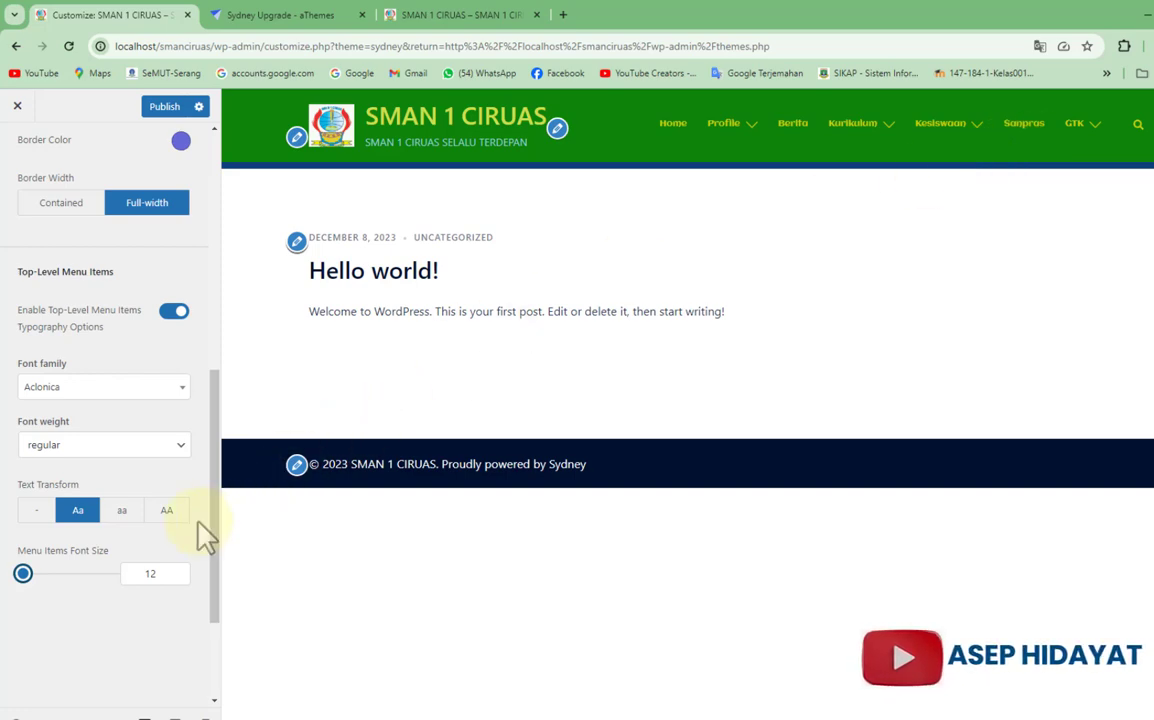
pyautogui.moveTo(26, 576); pyautogui.dragTo(28, 577)
# Step: Leave the main header settings and return to the customizer's top-level list of sections
pyautogui.scroll(-1, 197, 582)
pyautogui.scroll(6, 200, 592)
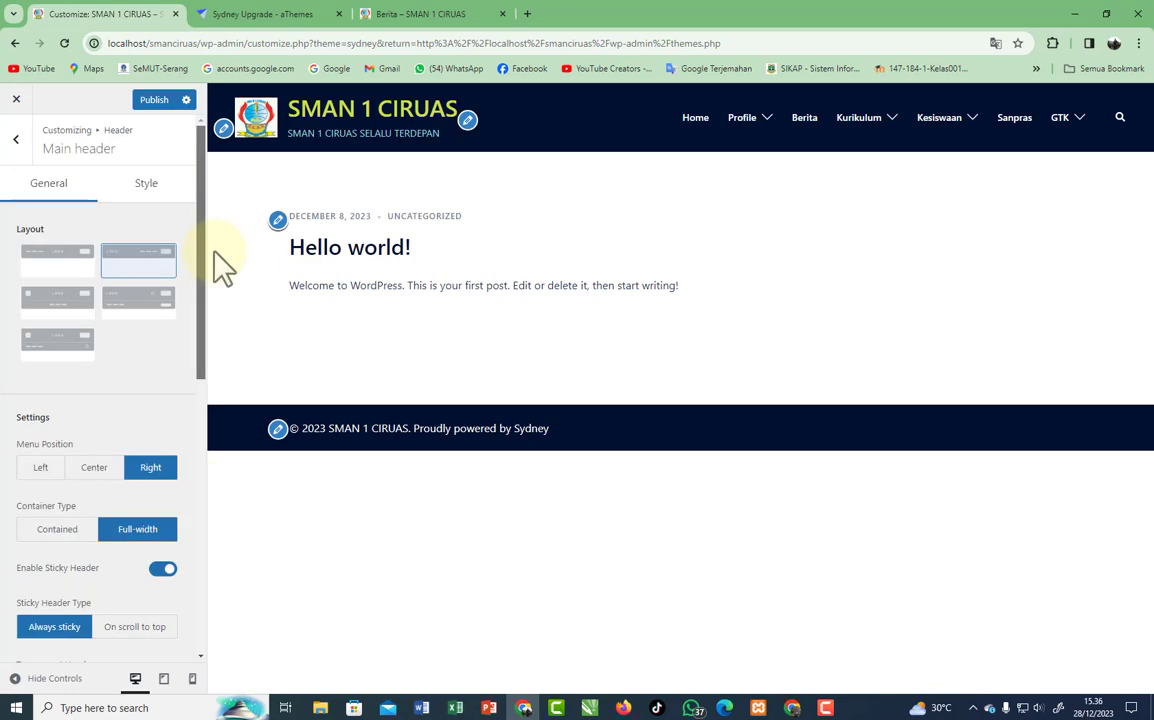
pyautogui.click(17, 145)
pyautogui.press('Escape')
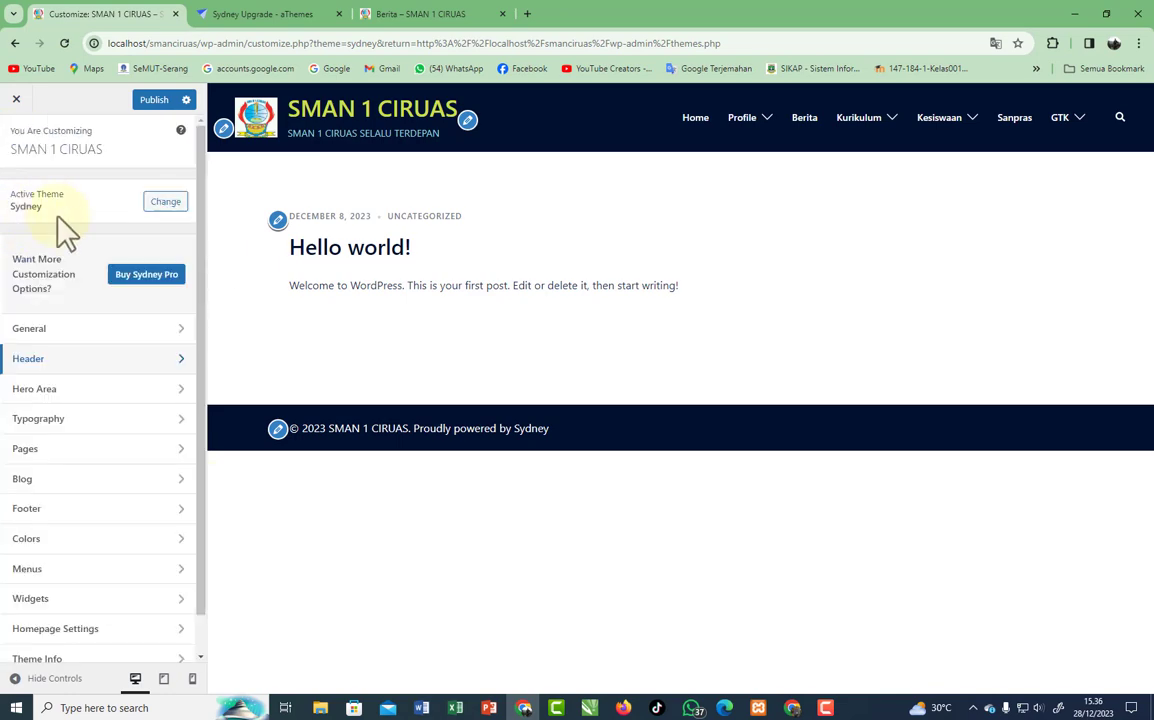